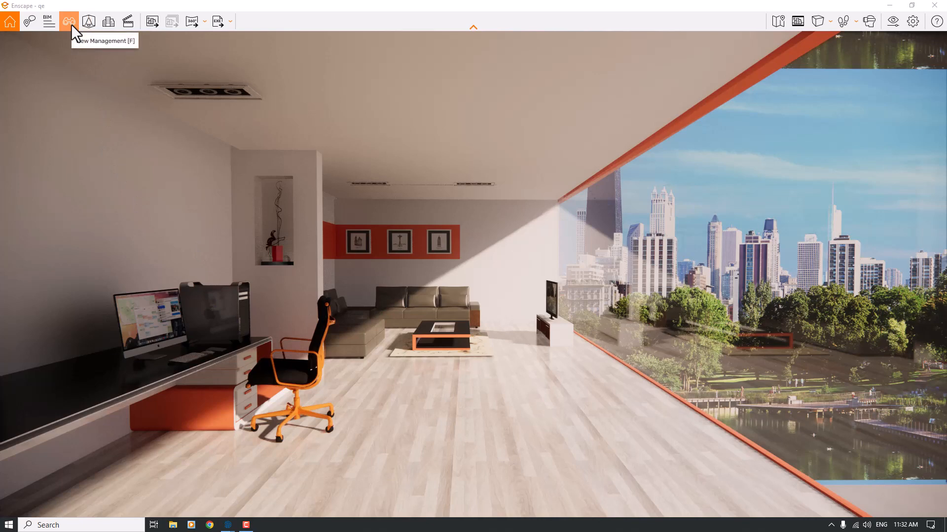
Step: Start creating a new view and move the camera back to frame the desk, lounge and window wall
click(71, 25)
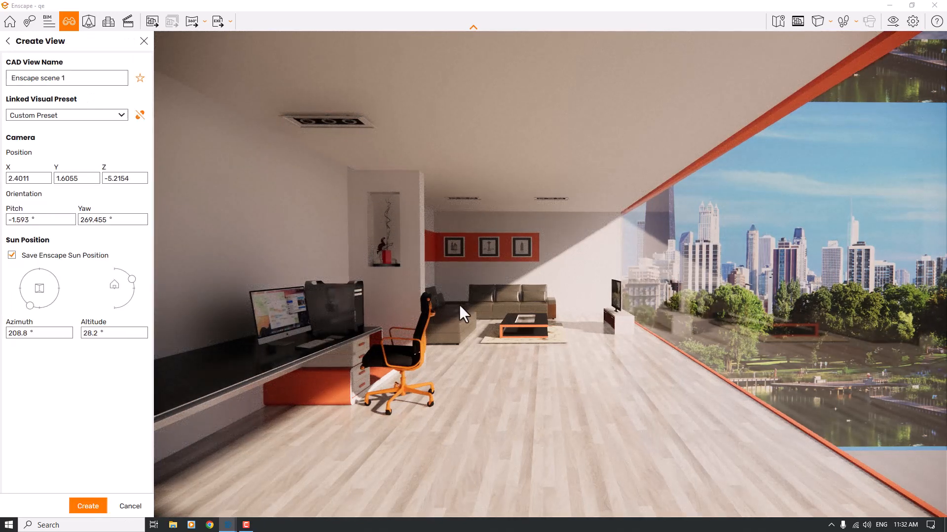
key(a)
drag(459, 303, 465, 303)
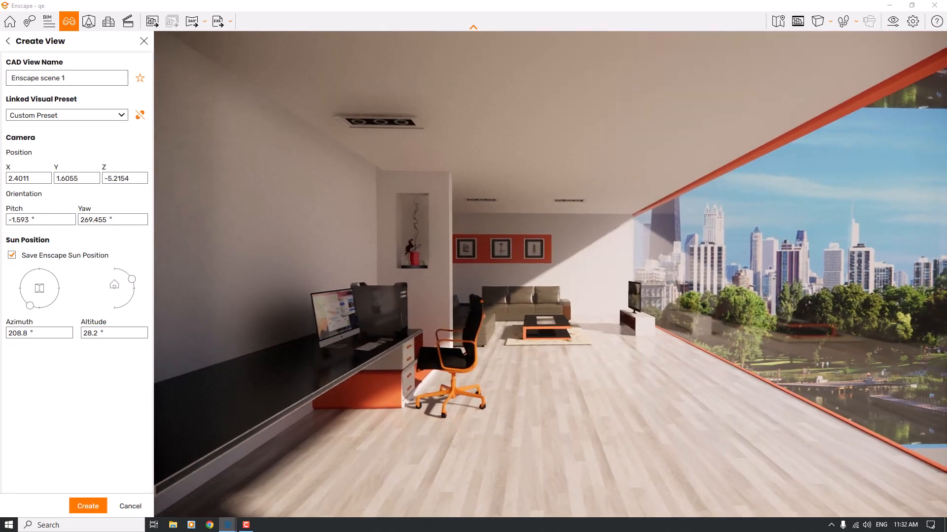
key(q)
key(s)
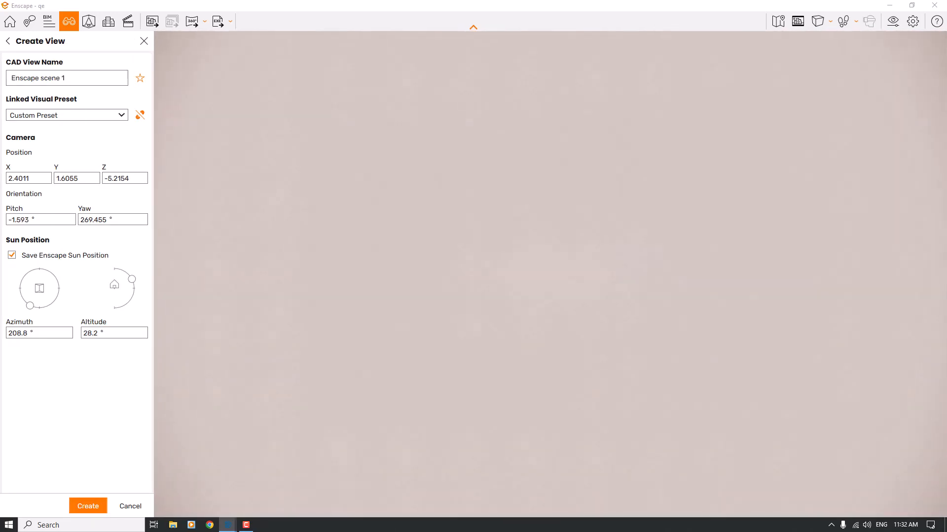
key(w)
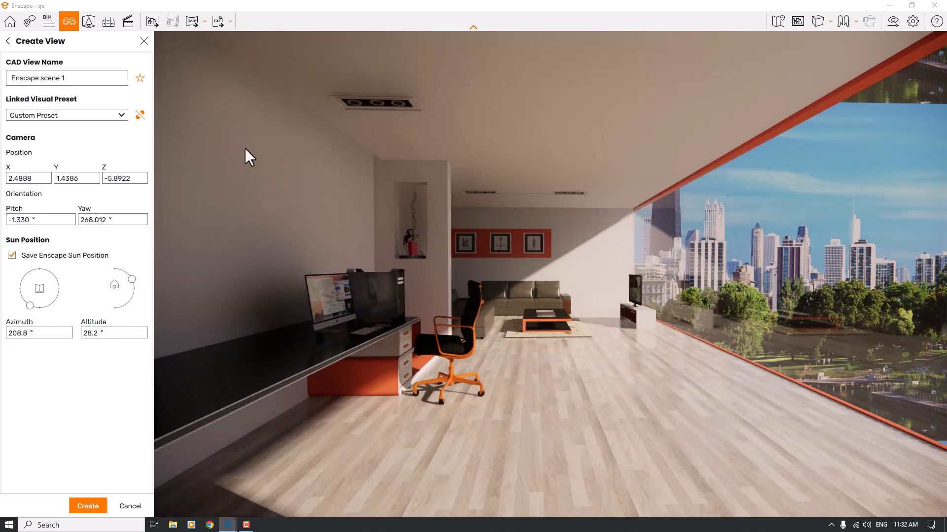
Step: Unlink the visual preset from the new view, name it R1 and mark it as a favorite
click(140, 115)
click(98, 80)
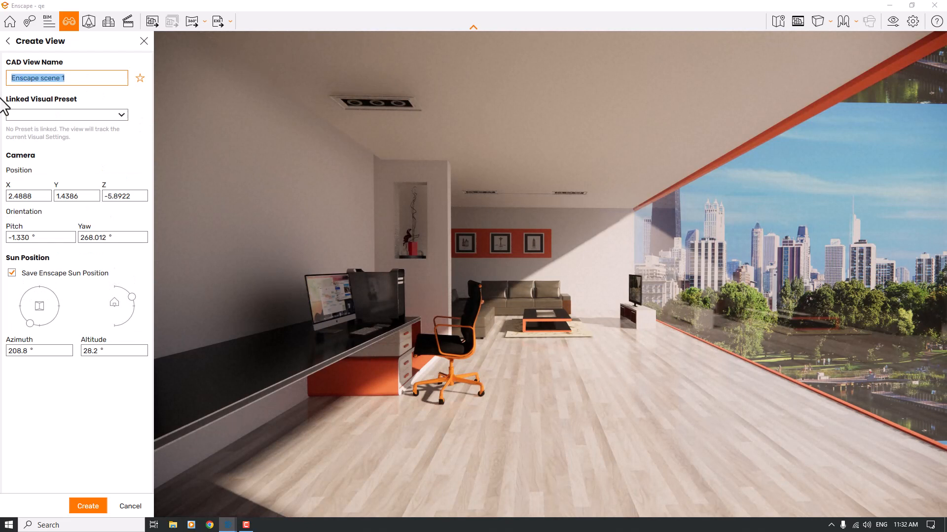
text(R1)
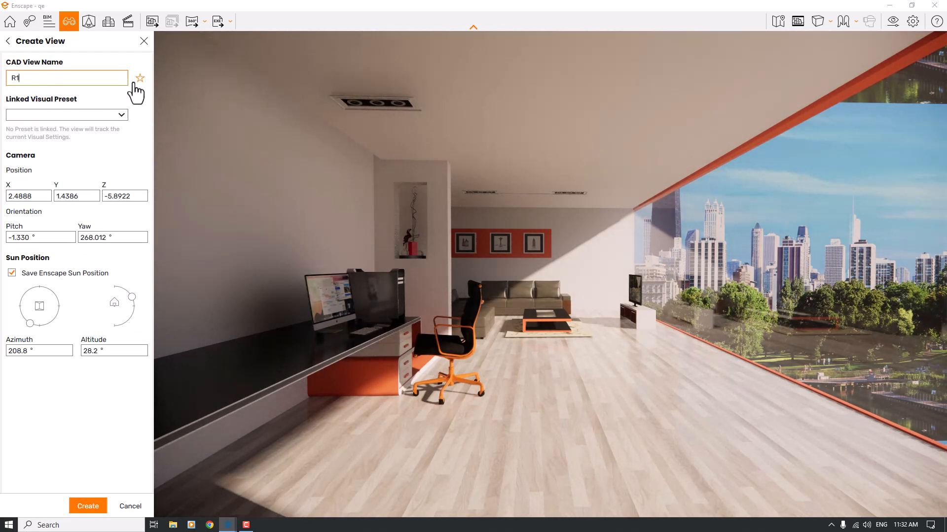
click(140, 78)
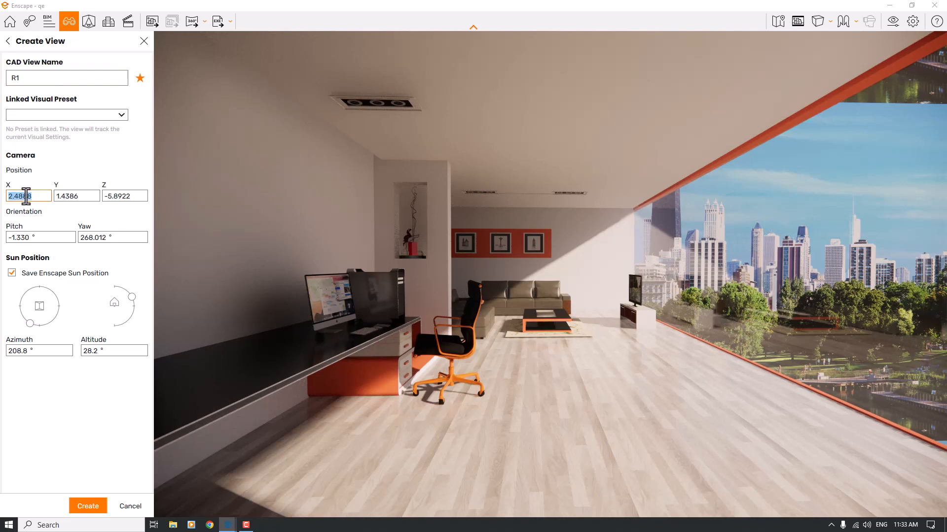
Step: Set the view's camera position to X 2.4, Y 1.3 and Z -5.8
text(2.4)
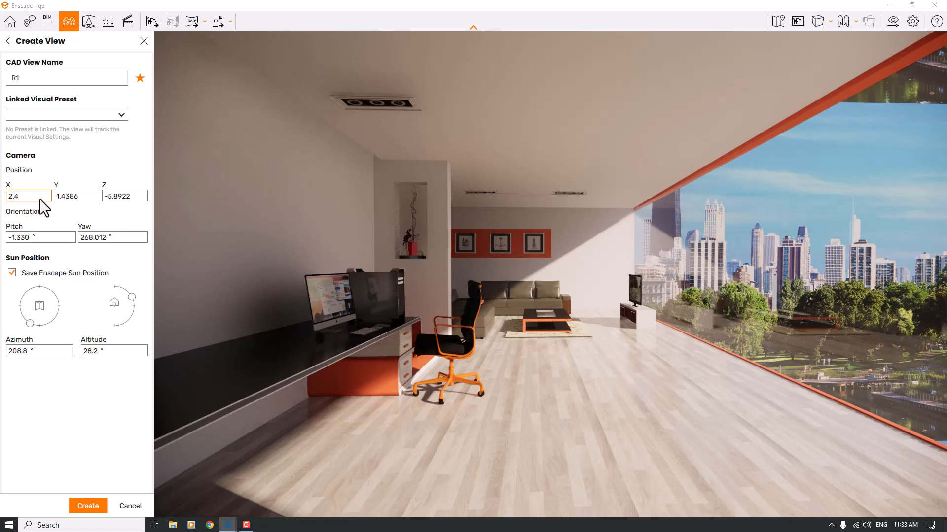
click(65, 195)
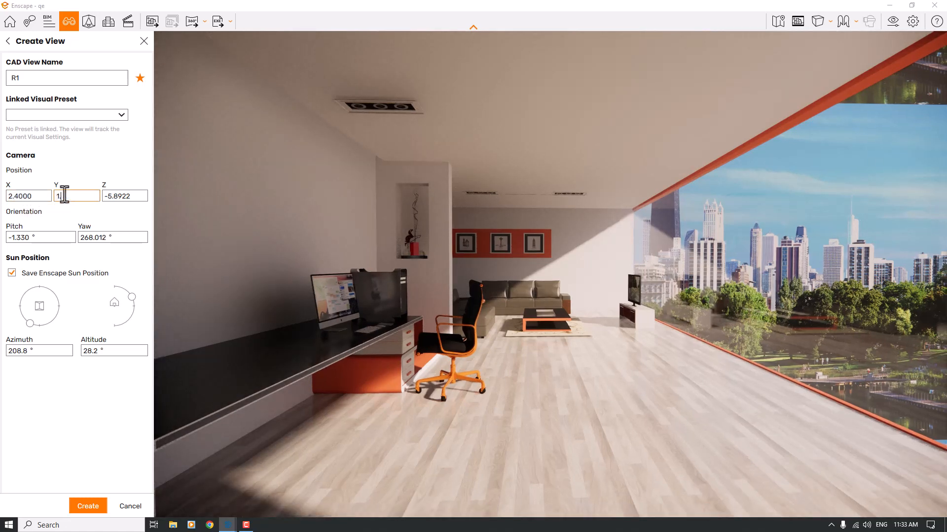
text(1.3)
key(Return)
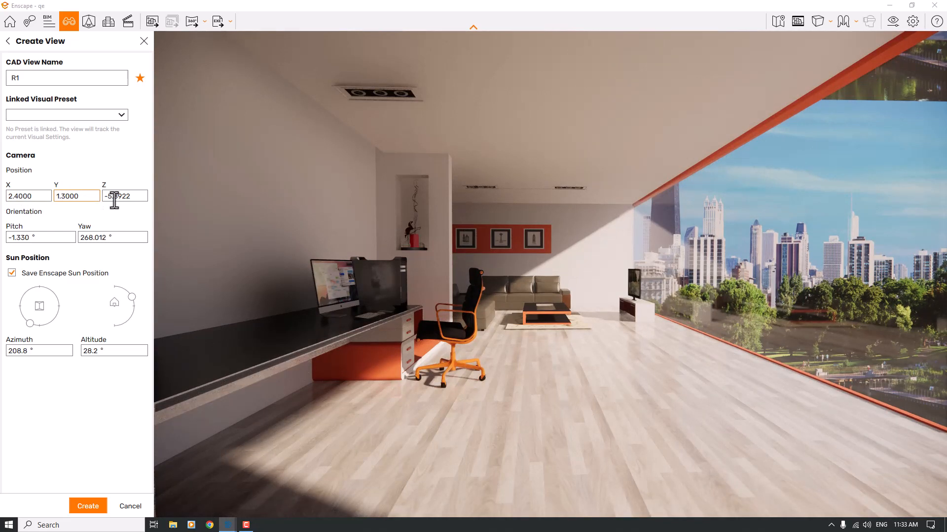
click(110, 196)
text(-)
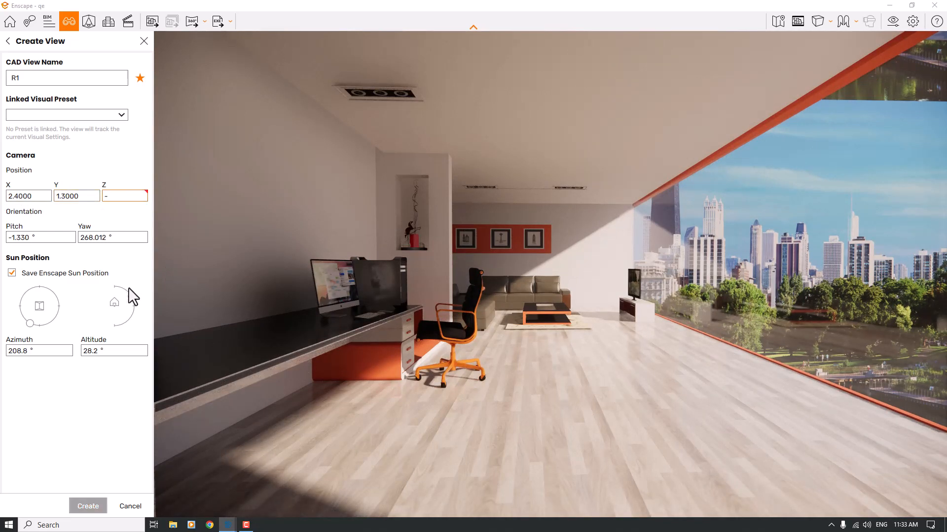
text(5.8)
key(Return)
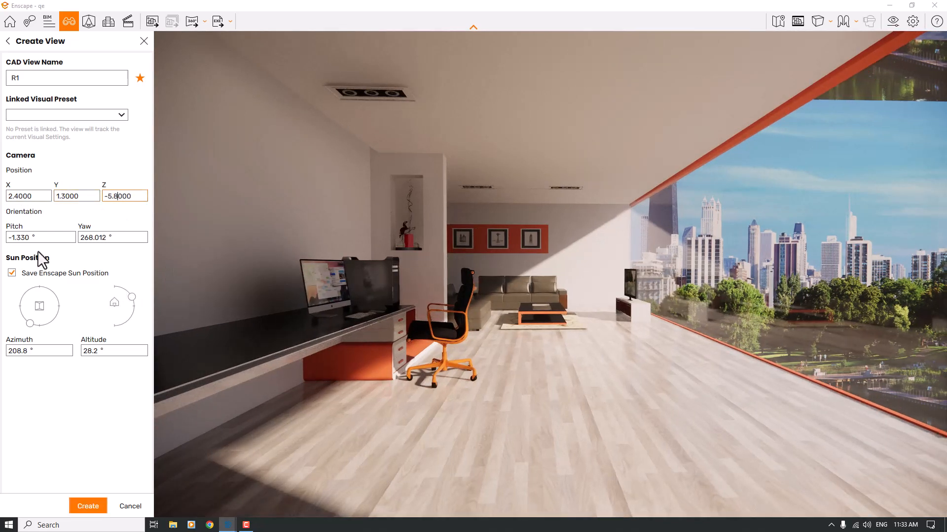
Step: Set the view's camera orientation to a pitch of 0° and a yaw of 270°
click(24, 237)
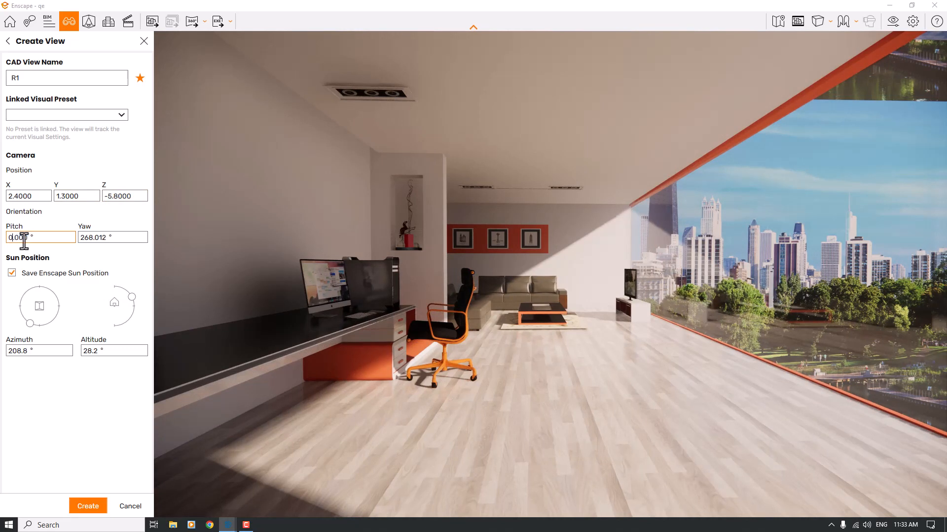
text(0)
key(Tab)
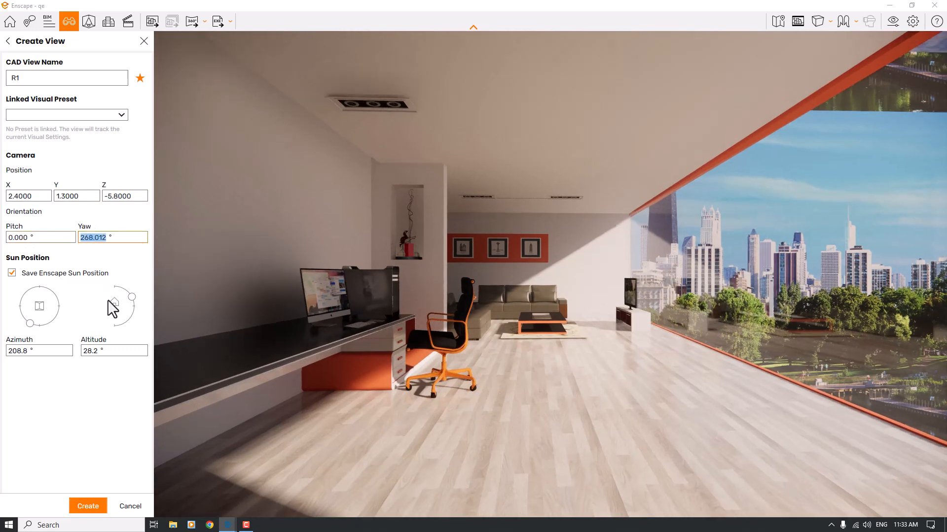
text(270)
key(Return)
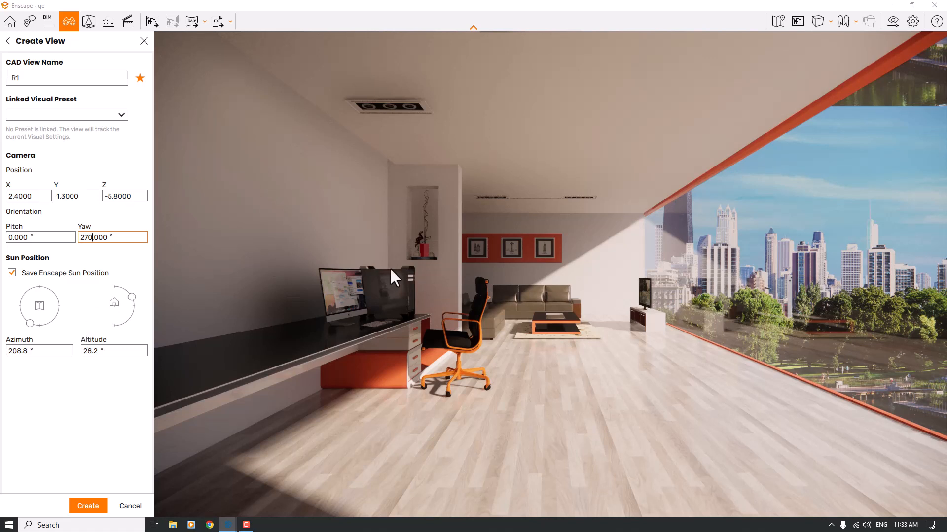
Step: Adjust the sun so its altitude is about 20.7°, casting longer light into the room
shift+right_drag(589, 268, 612, 268)
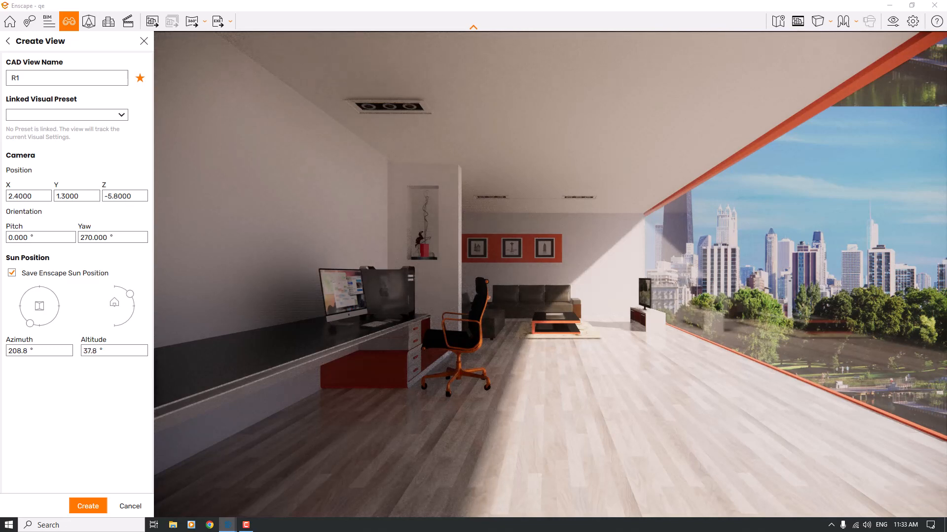
shift+right_drag(588, 268, 548, 269)
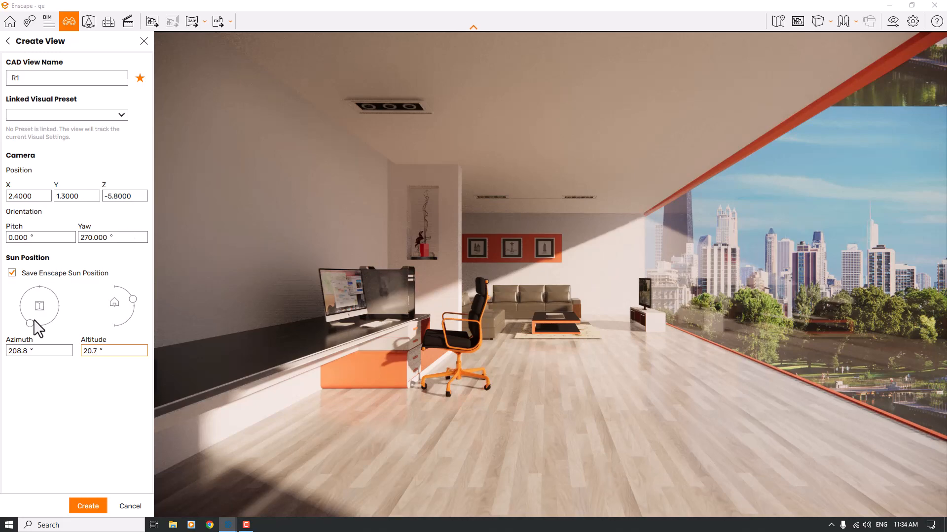
Step: Try other sun directions for the view, with azimuths of about 130° and 178.5°
drag(29, 322, 40, 297)
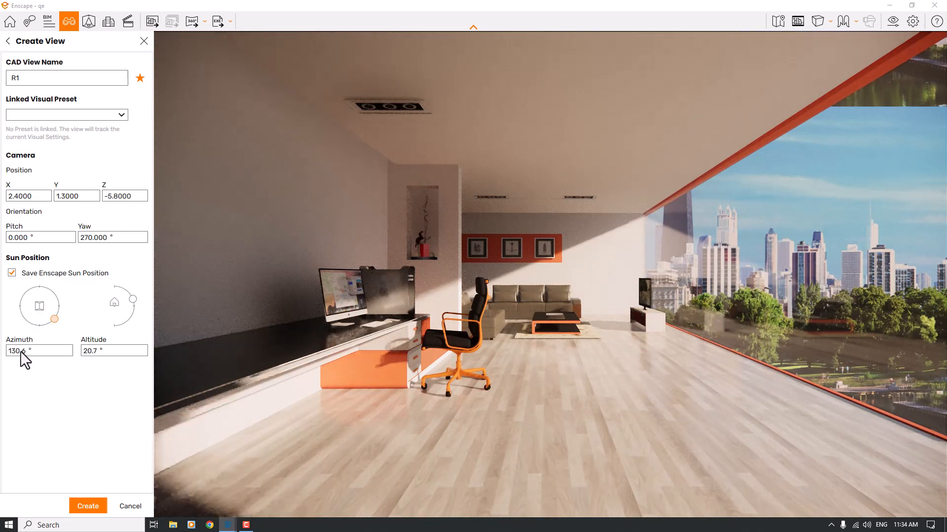
drag(21, 352, 19, 329)
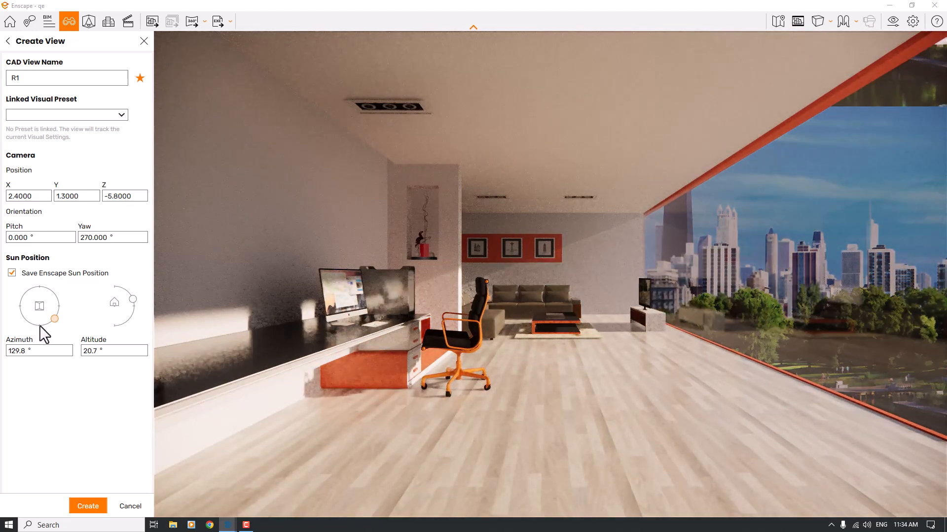
click(40, 326)
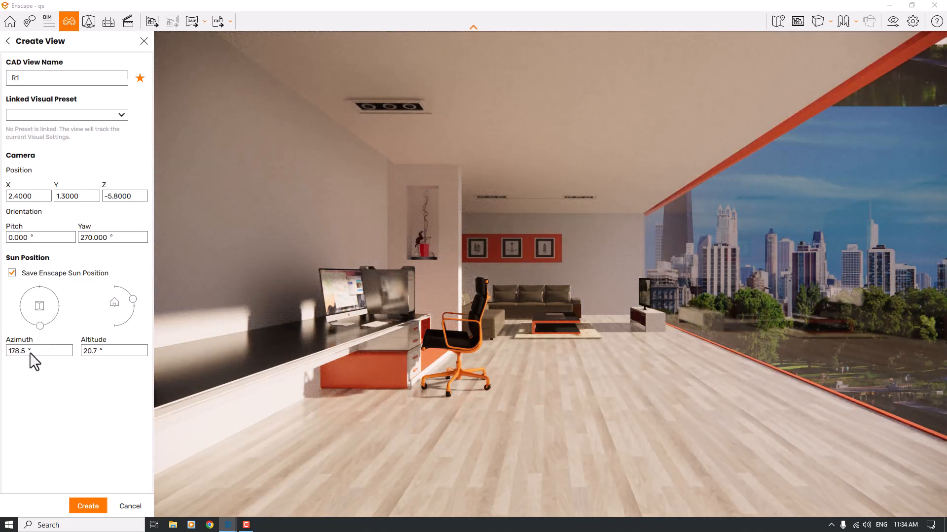
Step: Set the sun's azimuth to 210°
double_click(18, 354)
text(1)
key(BackSpace)
text(210)
key(Return)
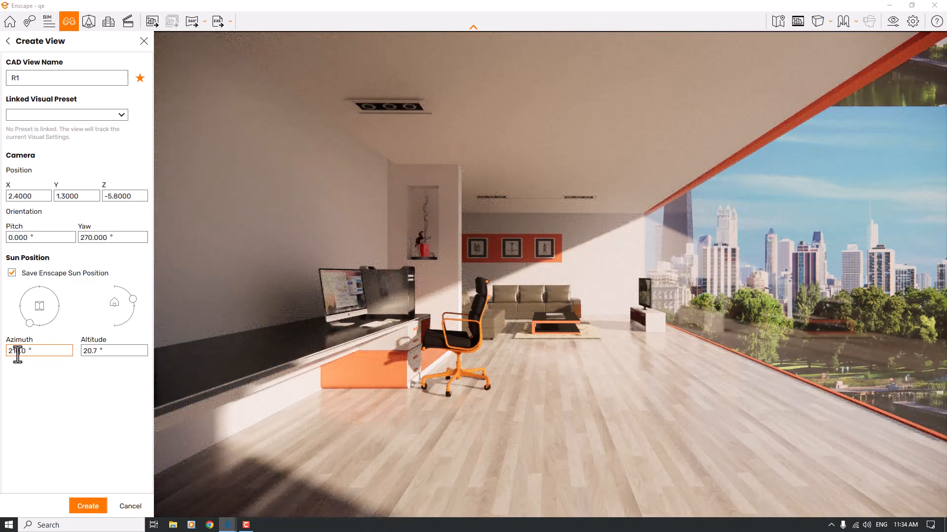
Step: Create the R1 view, select it in the saved views and close view management
click(102, 505)
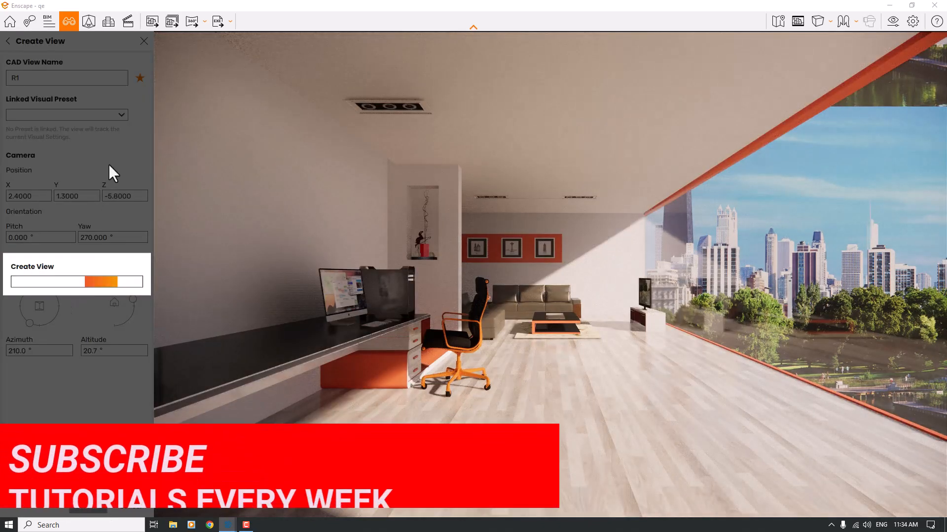
click(55, 157)
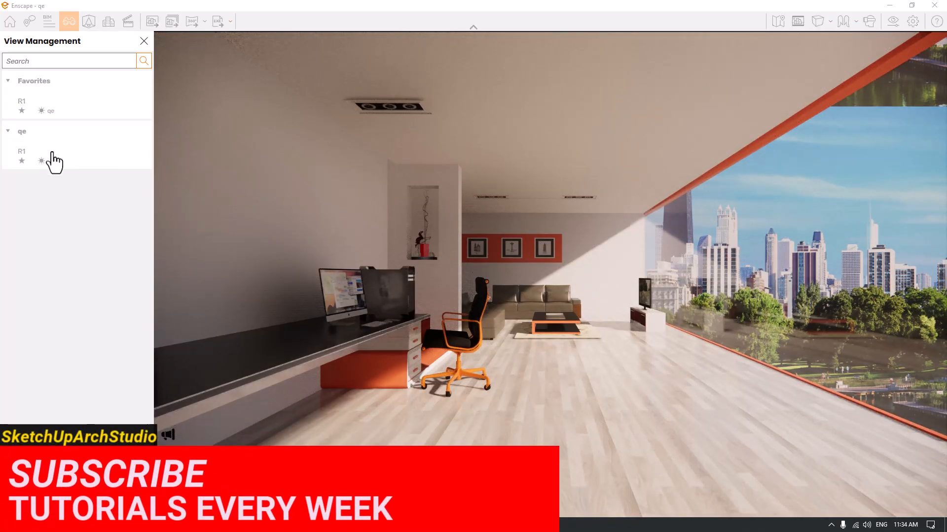
click(144, 41)
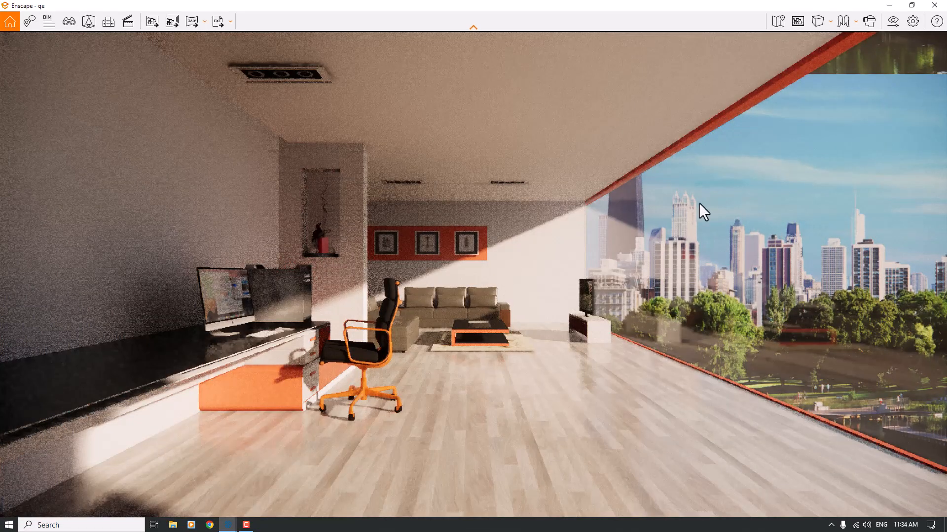
Step: Show the safe frame and narrow the camera's horizontal field of view in the visual settings for a tighter room framing
click(797, 21)
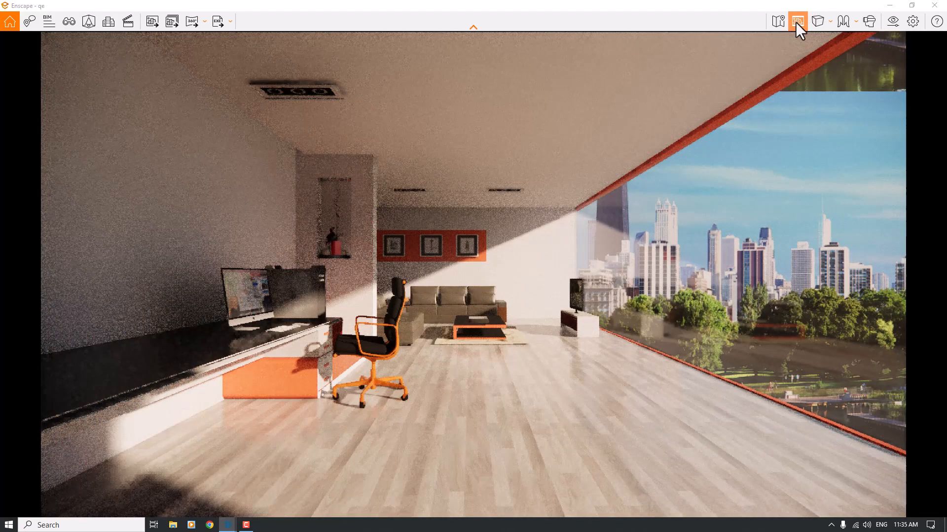
click(889, 19)
drag(470, 84, 117, 46)
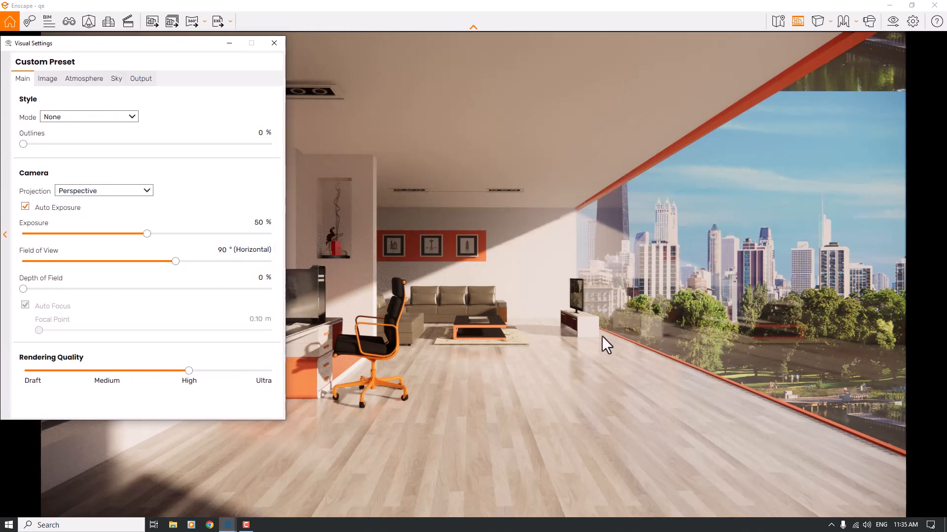
drag(174, 262, 171, 261)
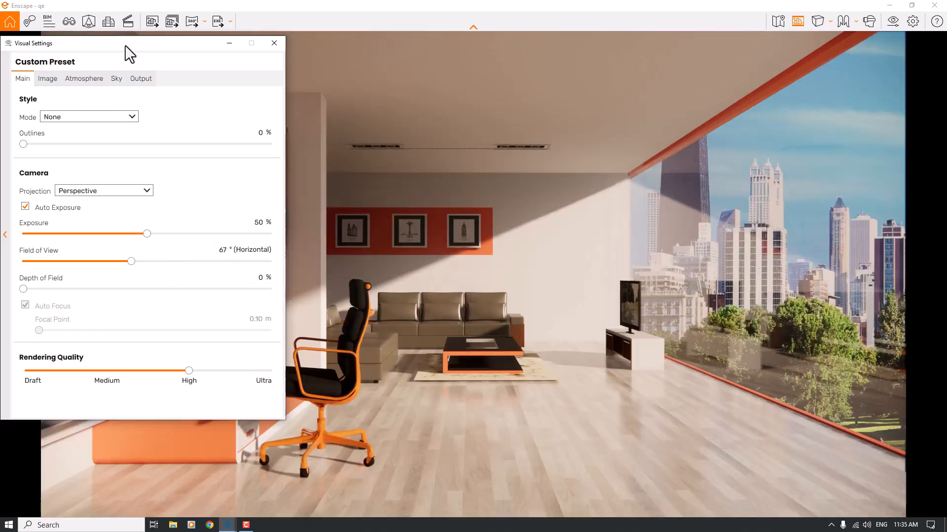
drag(126, 45, 572, 57)
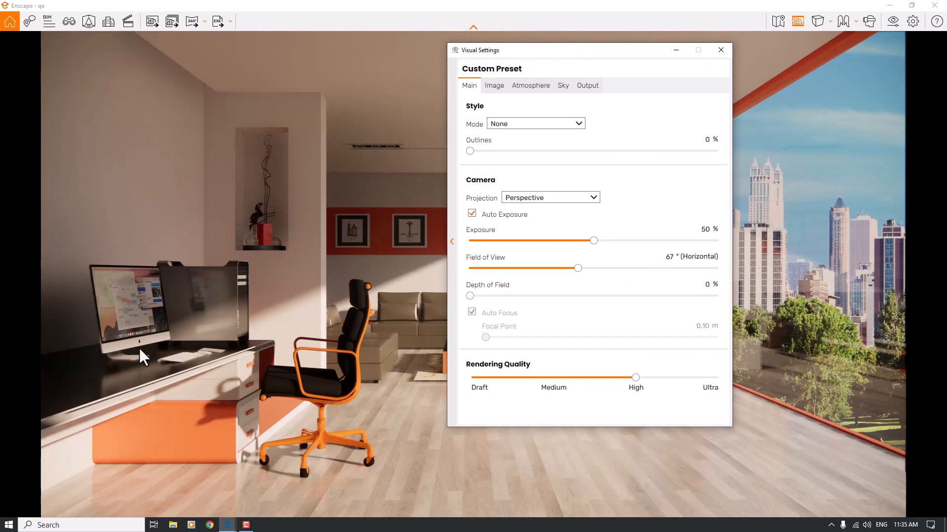
drag(578, 272, 570, 272)
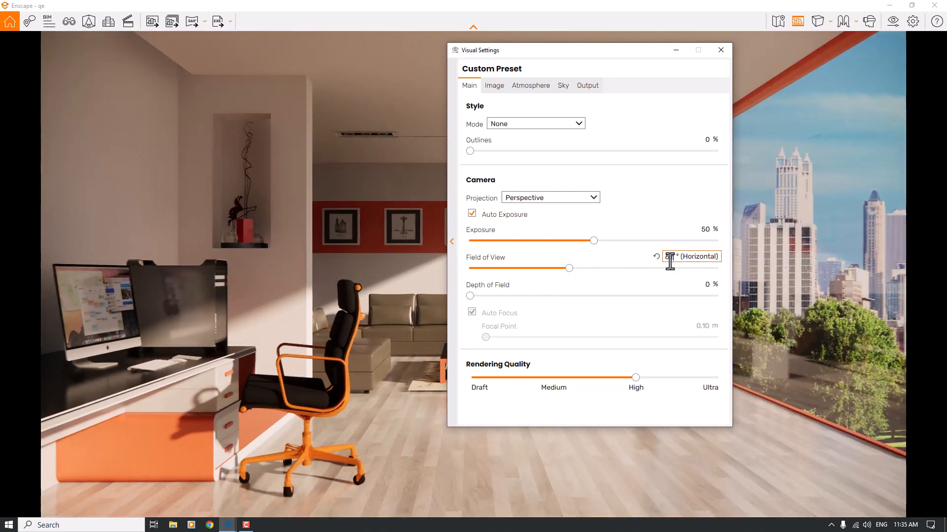
click(720, 50)
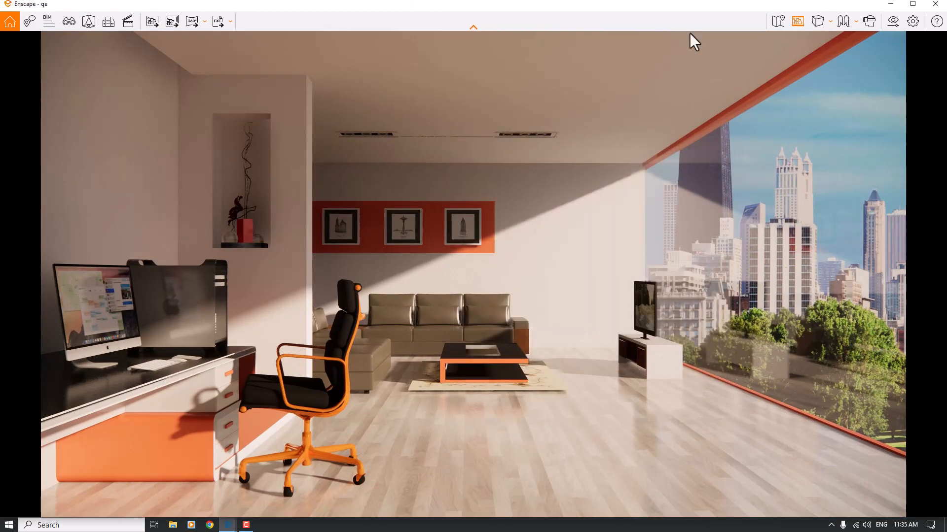
Step: Arrange SketchUp and Enscape side by side and close SketchUp's Default Tray to enlarge the model view
key(super+Right)
click(249, 351)
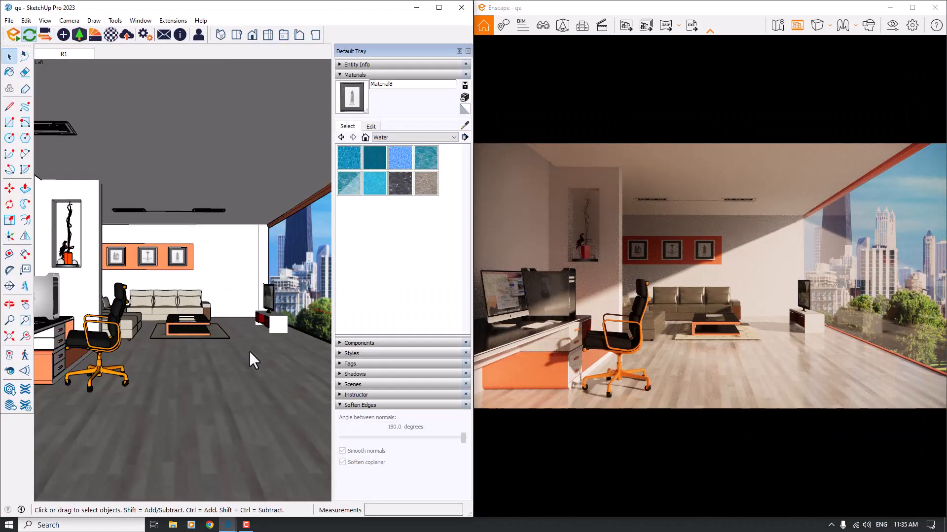
middle_drag(221, 313, 118, 321)
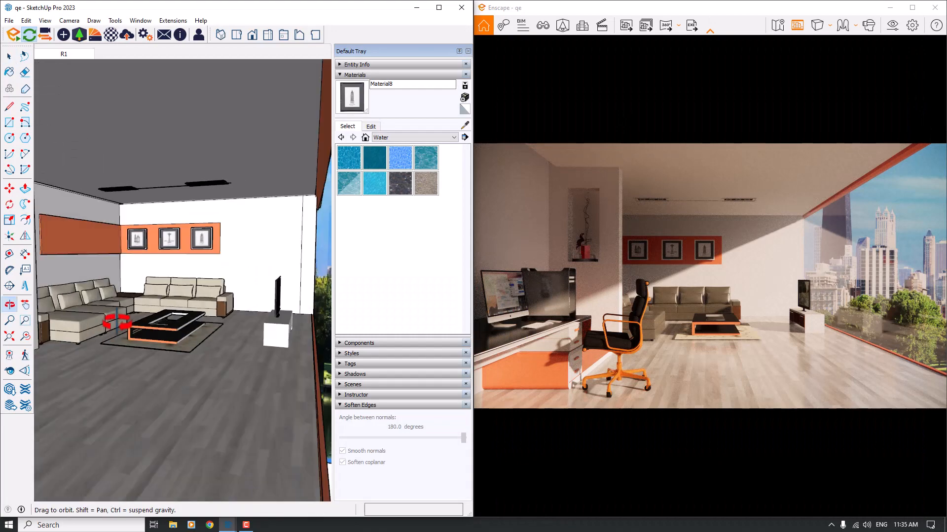
click(467, 51)
Step: Move the office chair along the desk to in front of the monitor, by about 385 mm and a further 178 mm
shift+middle_drag(167, 255, 197, 264)
click(363, 400)
middle_drag(368, 409, 208, 380)
click(10, 189)
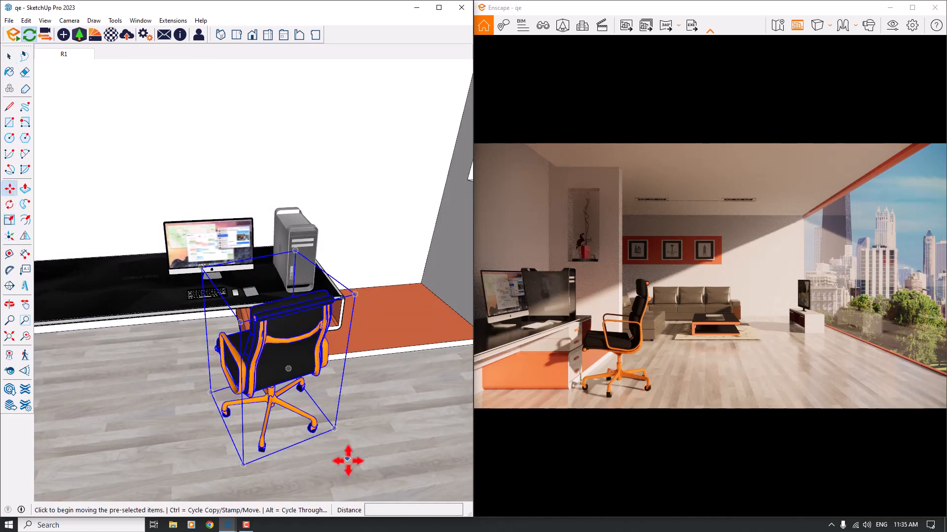
click(344, 452)
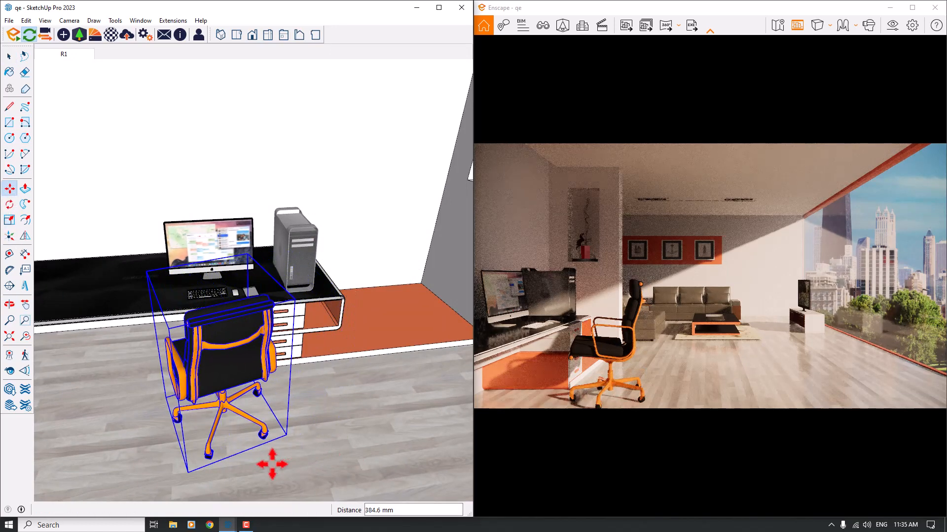
click(246, 466)
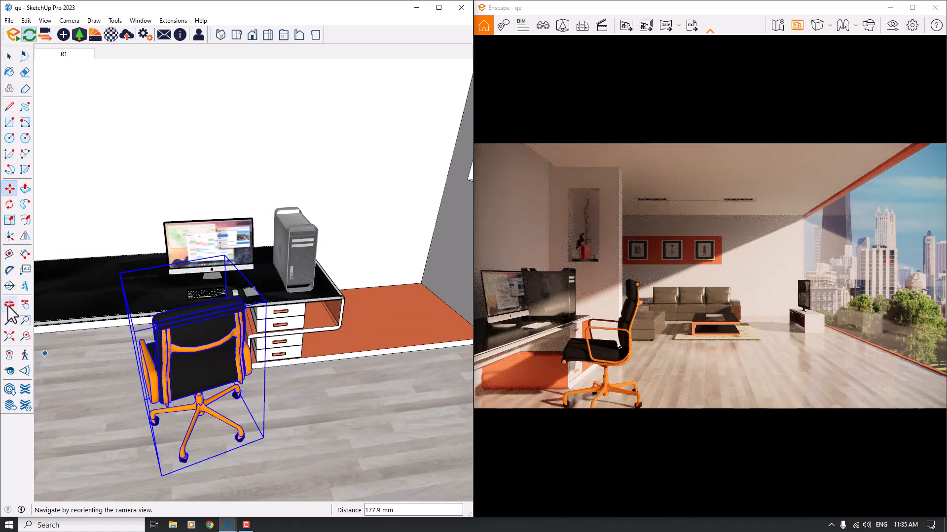
Step: Rotate the office chair 30° on the floor plane in front of the desk
click(9, 204)
mouse_move(292, 434)
middle_down()
mouse_move(386, 385)
mouse_move(348, 393)
mouse_move(462, 396)
mouse_move(296, 301)
middle_up()
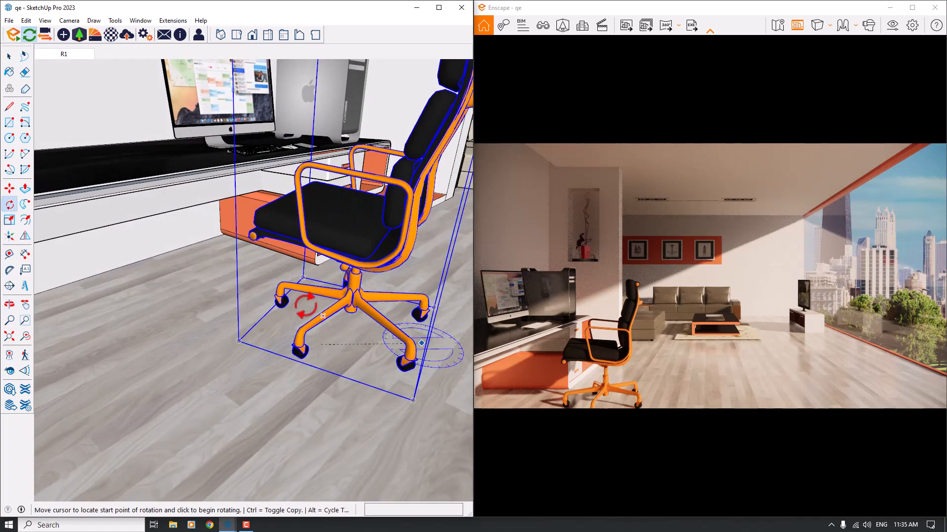
click(291, 308)
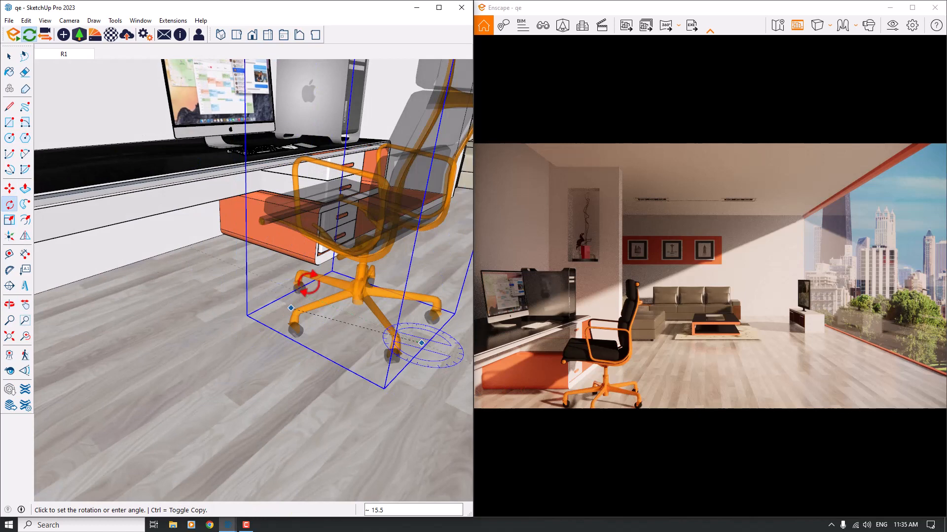
click(314, 276)
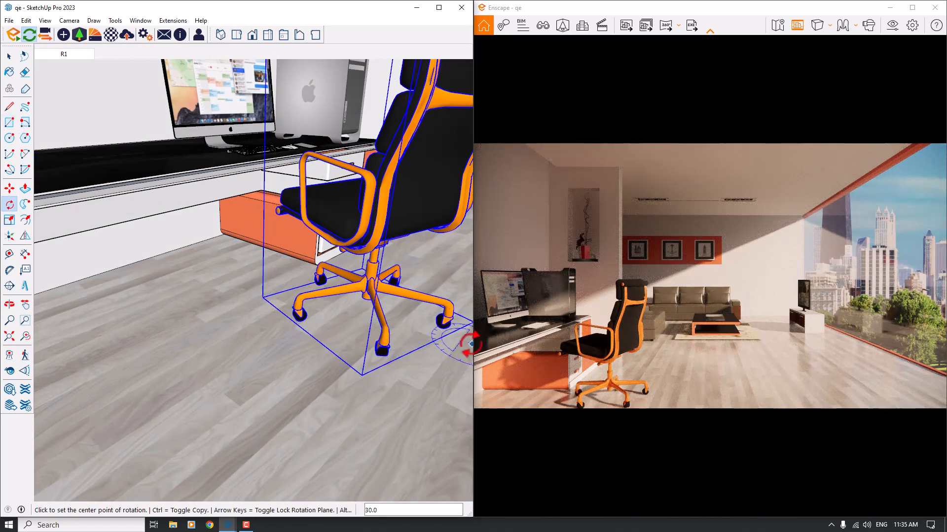
Step: Move the rotated office chair about 222 mm along the desk, away from the drawers, and clear the selection
click(10, 188)
scroll(264, 262, down, 3)
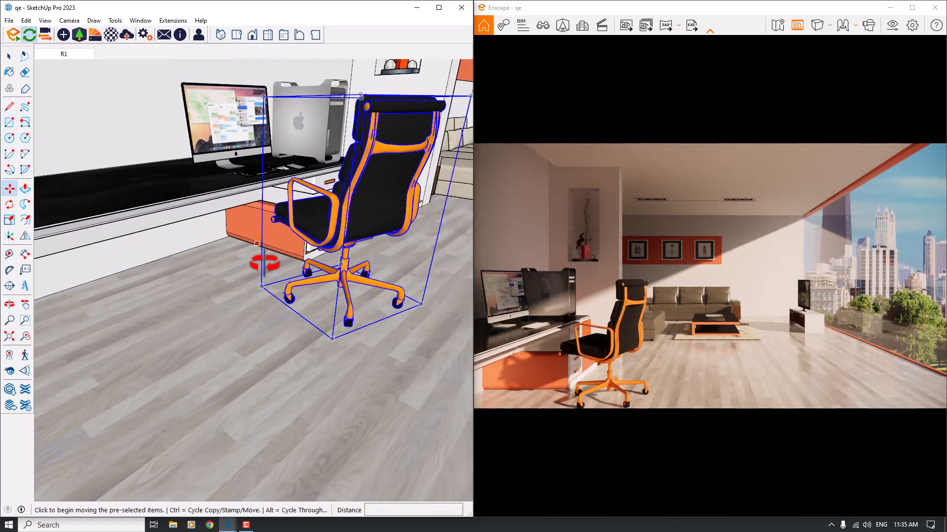
middle_drag(264, 262, 167, 382)
click(264, 399)
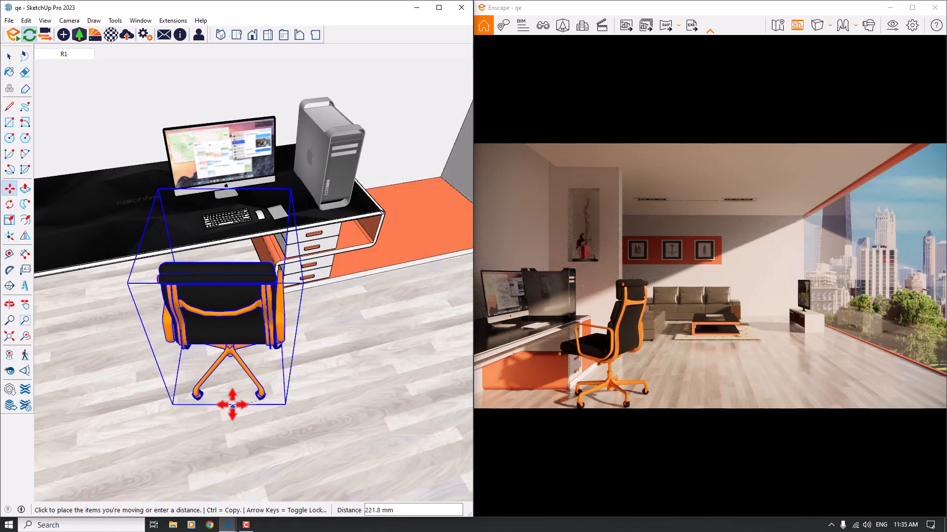
click(232, 404)
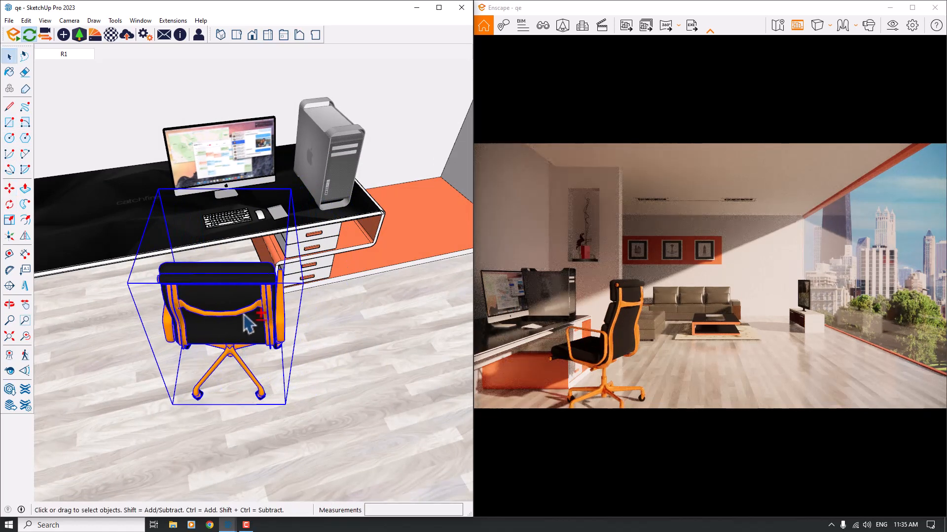
key(ctrl+t)
Step: Maximize the Enscape render window and set the camera exposure to 56% in the visual settings
click(912, 7)
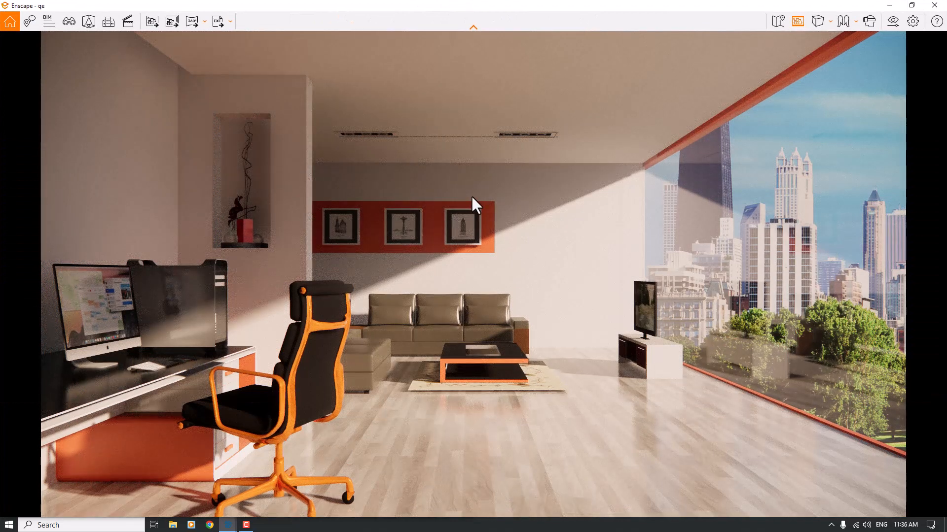
click(892, 22)
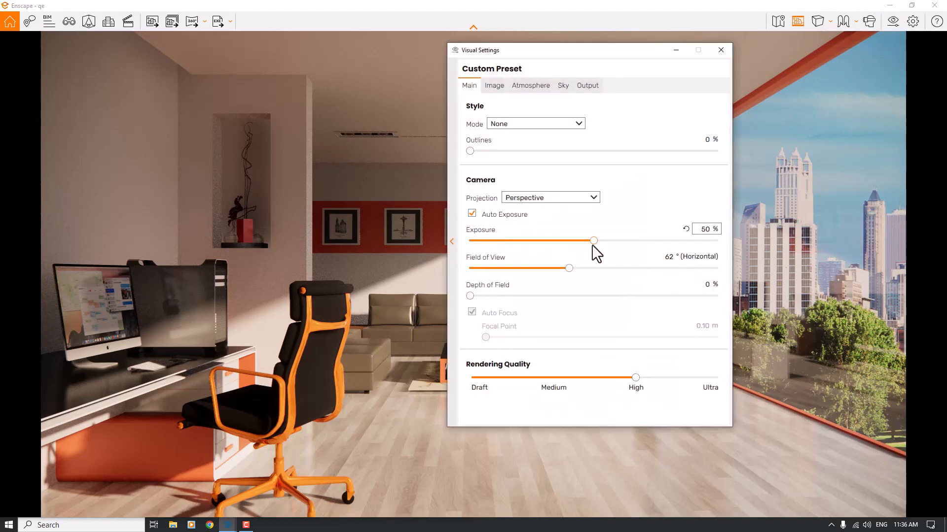
drag(595, 240, 607, 240)
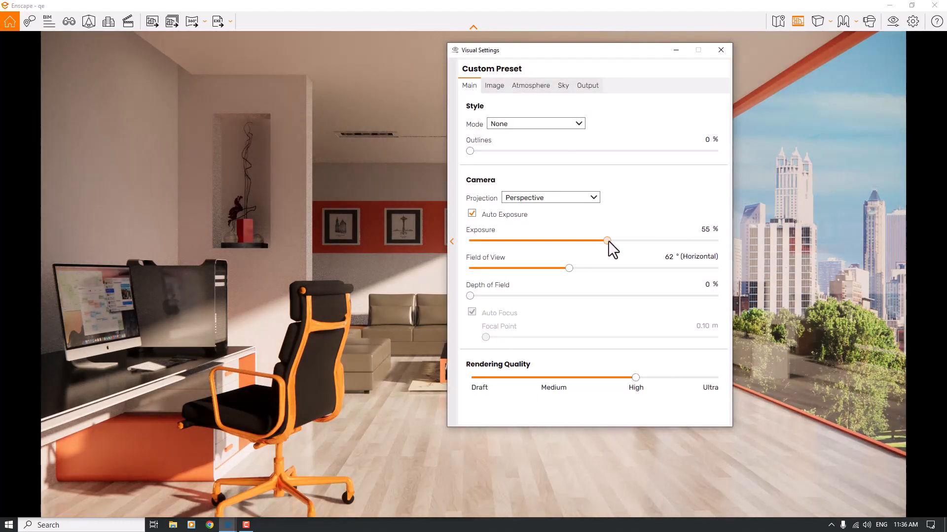
double_click(706, 228)
key(Return)
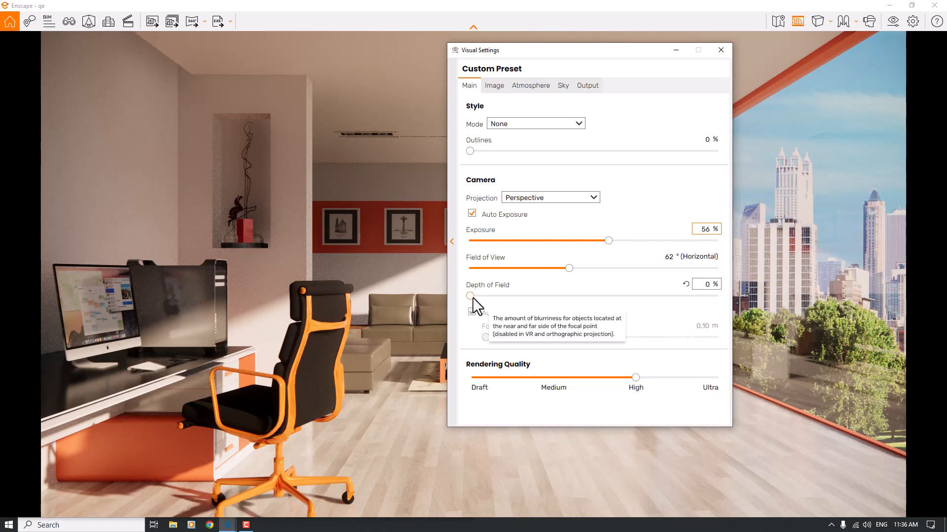
Step: Raise the depth of field to 33%, turn off Auto Focus and set the focal point to 10.80 m
drag(568, 49, 782, 39)
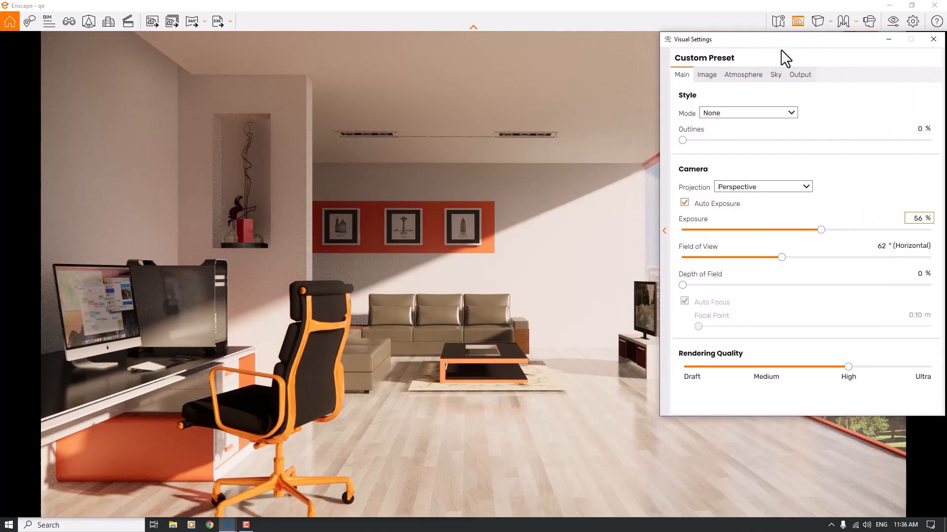
drag(680, 284, 765, 285)
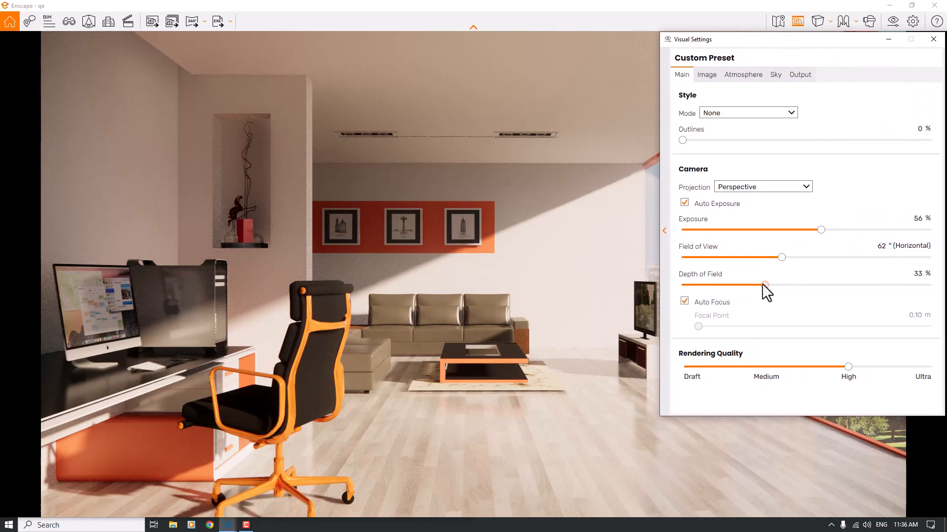
click(698, 304)
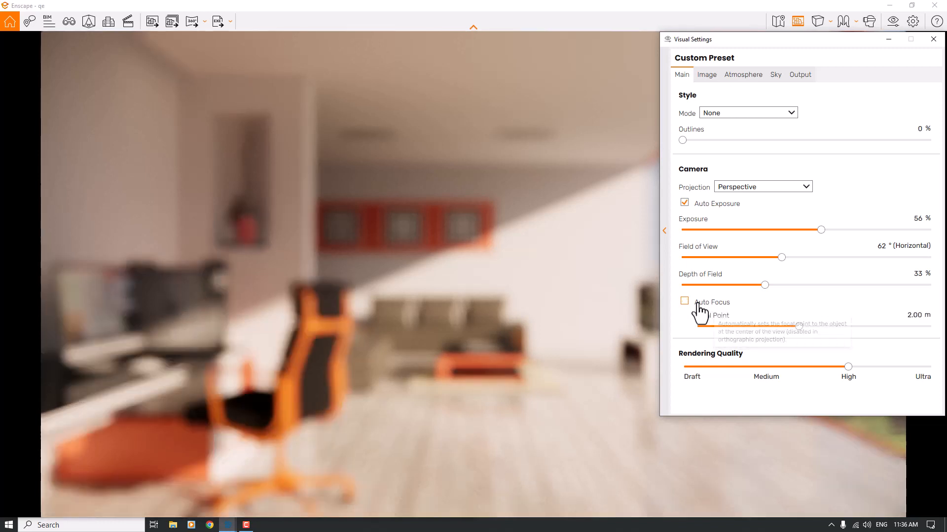
drag(698, 326, 784, 328)
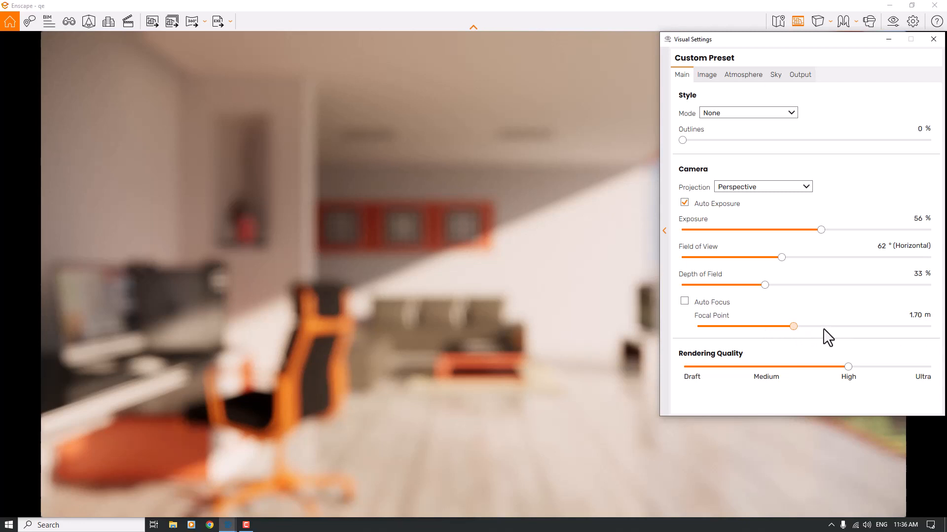
click(856, 323)
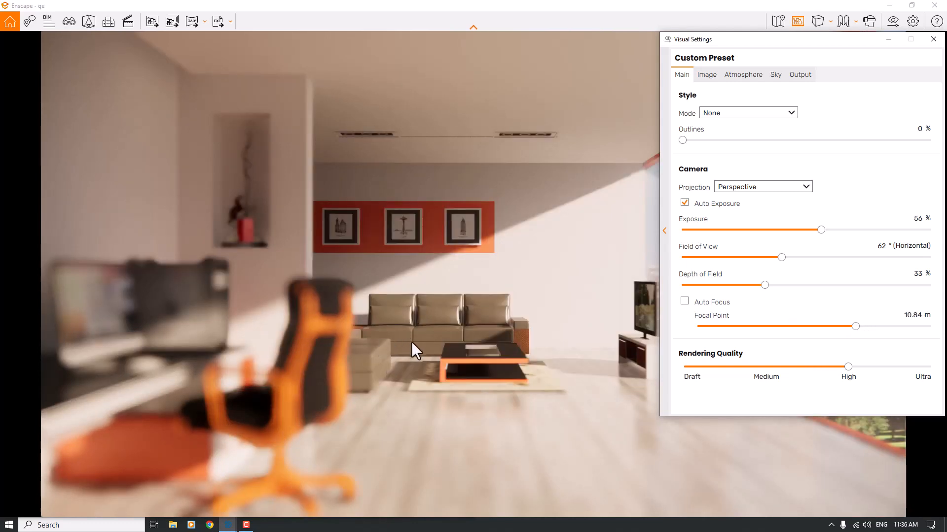
double_click(914, 314)
text(10.80)
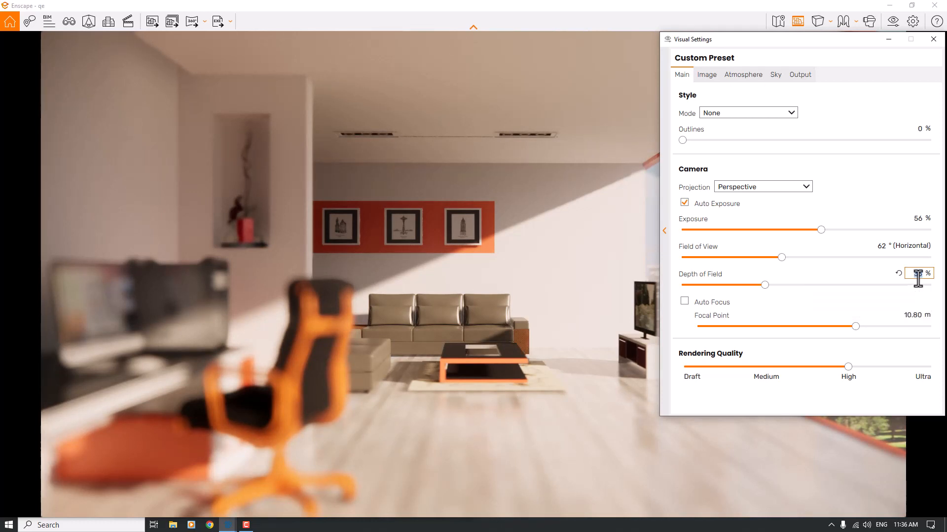
Step: Set the depth of field to 8% and the outlines to 6%
click(917, 274)
key(Return)
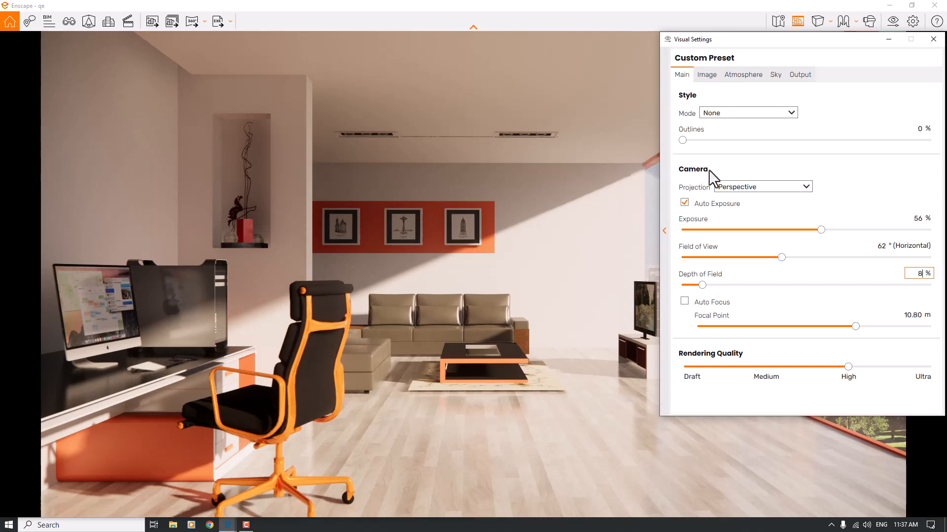
click(920, 129)
text(6)
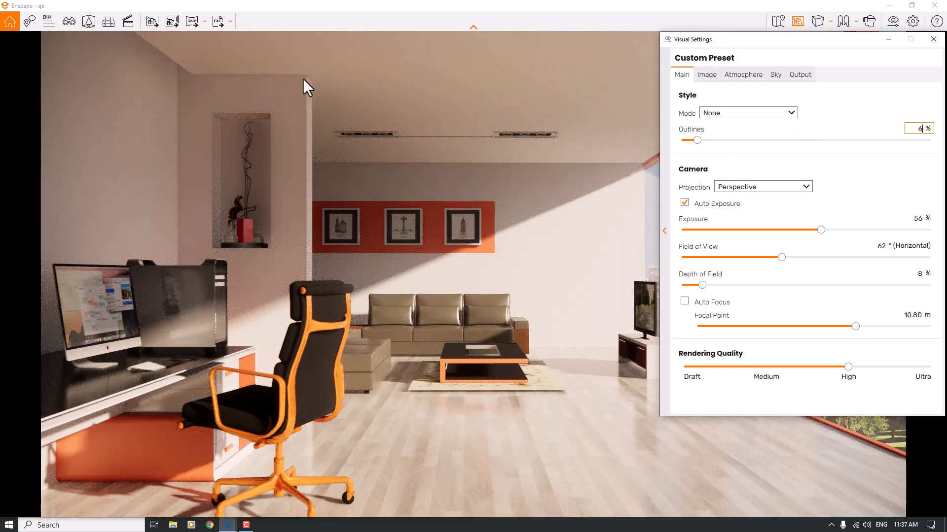
Step: Enable Auto Contrast in the image corrections and set the saturation to 104%
click(707, 75)
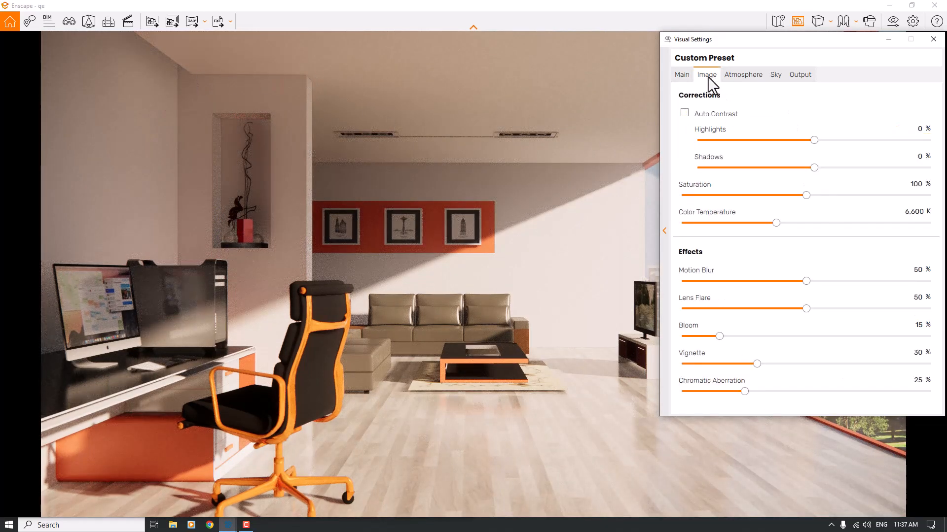
click(684, 114)
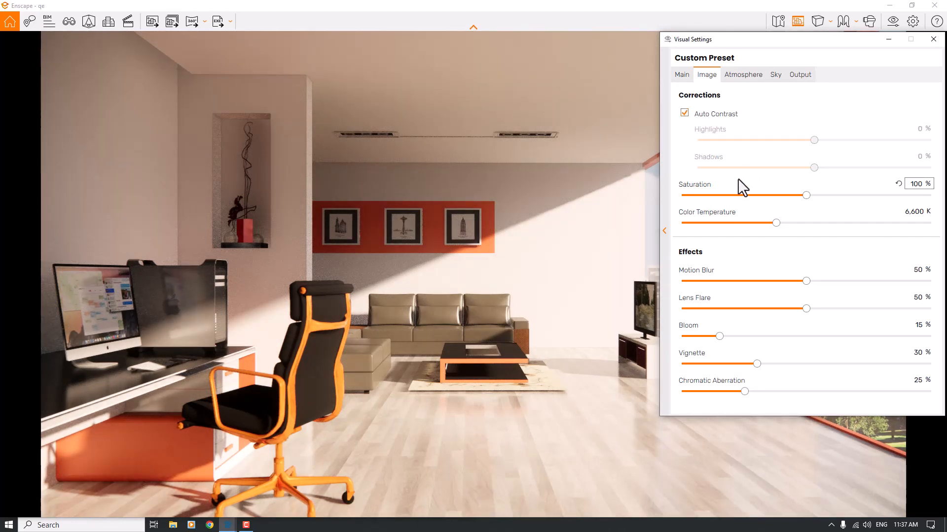
drag(787, 44, 707, 52)
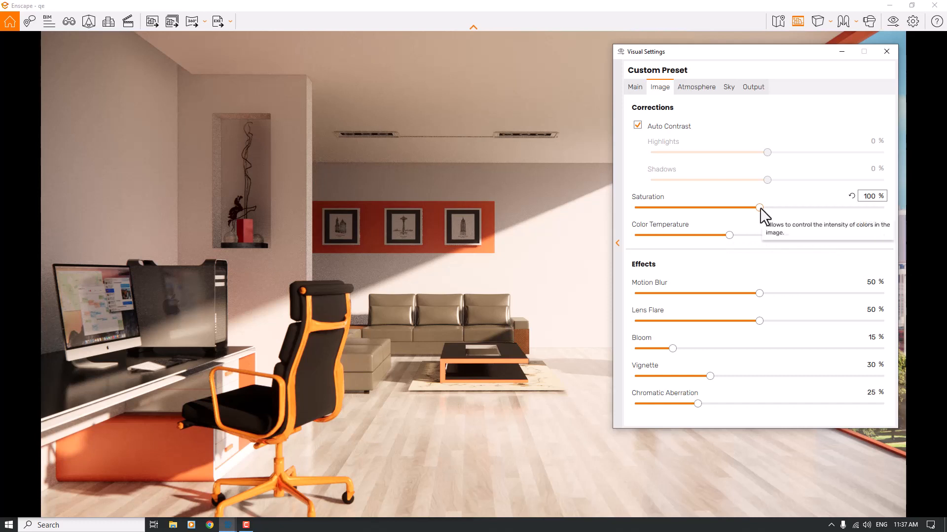
drag(759, 208, 773, 209)
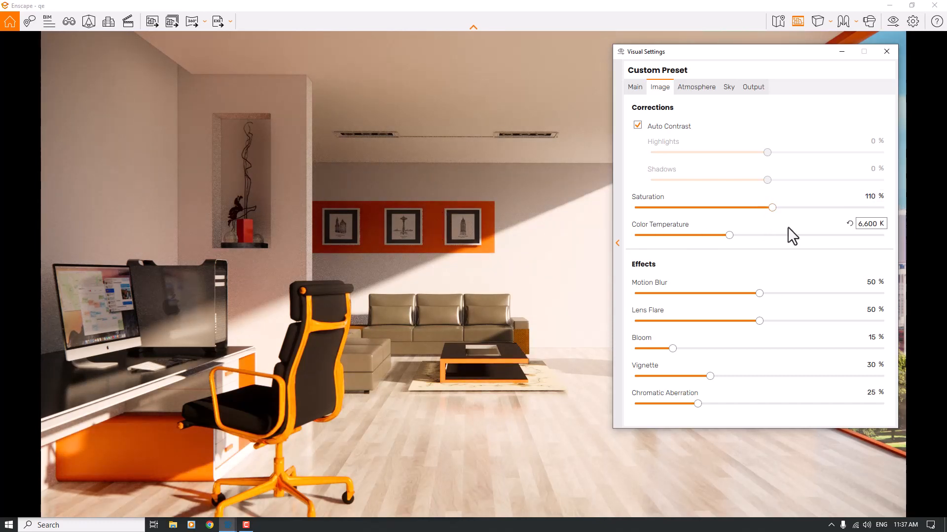
drag(765, 208, 799, 208)
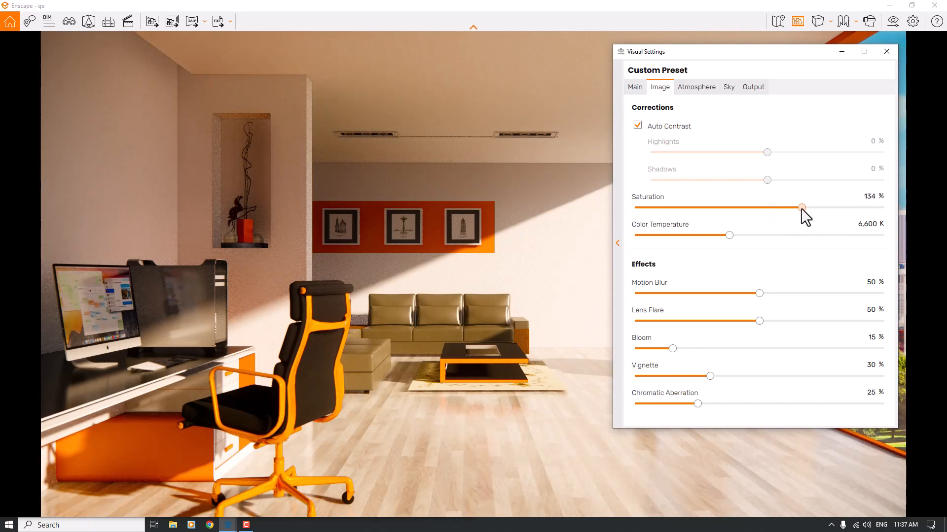
click(869, 197)
text(104)
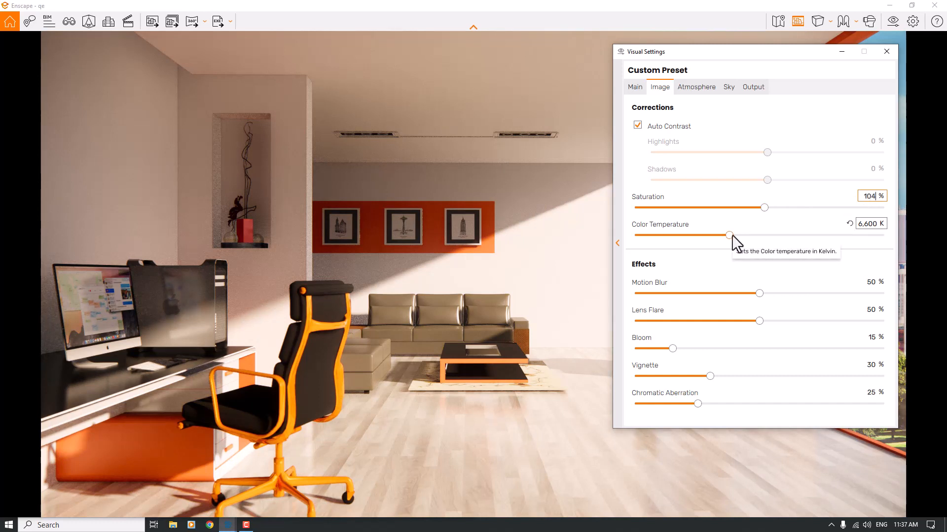
Step: Set the image color temperature to 5,000 K
drag(731, 236, 702, 235)
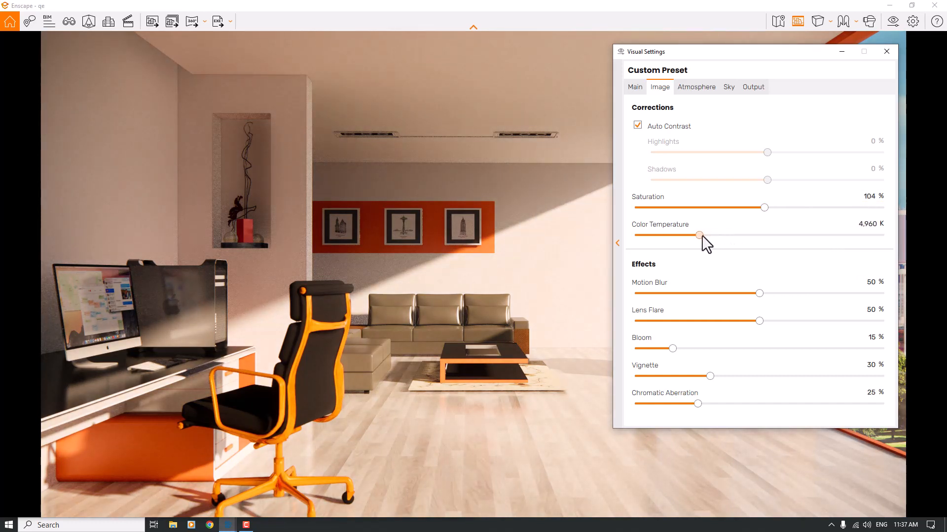
click(871, 225)
text(5000)
key(Return)
Step: Set the image effects to 0% motion blur, 4% bloom and 26% lens flare
drag(758, 294, 635, 294)
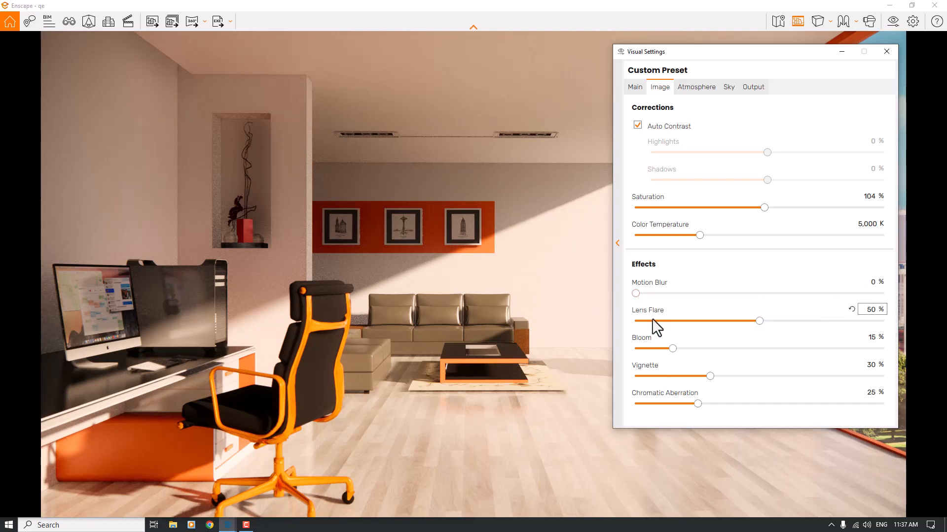
click(878, 340)
click(869, 311)
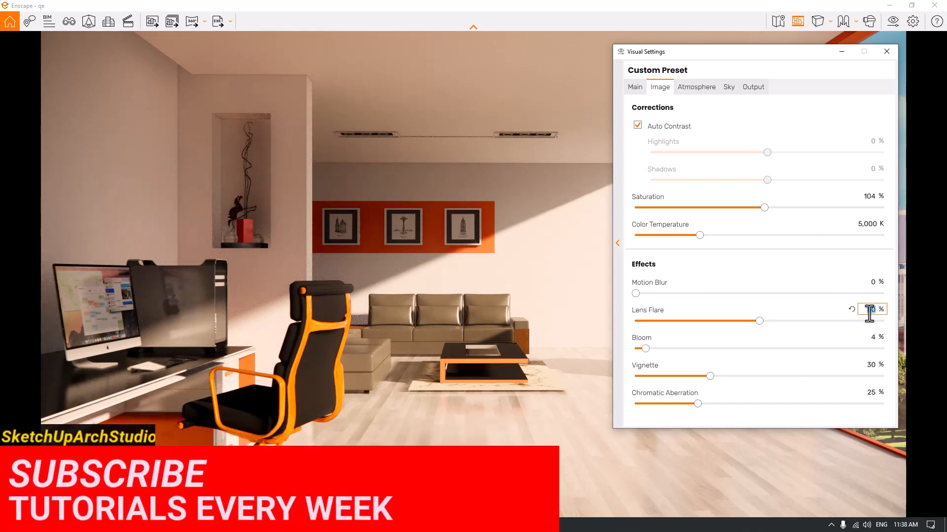
text(26)
key(Return)
Step: Set the vignette to 21% and the chromatic aberration to 0%
click(869, 365)
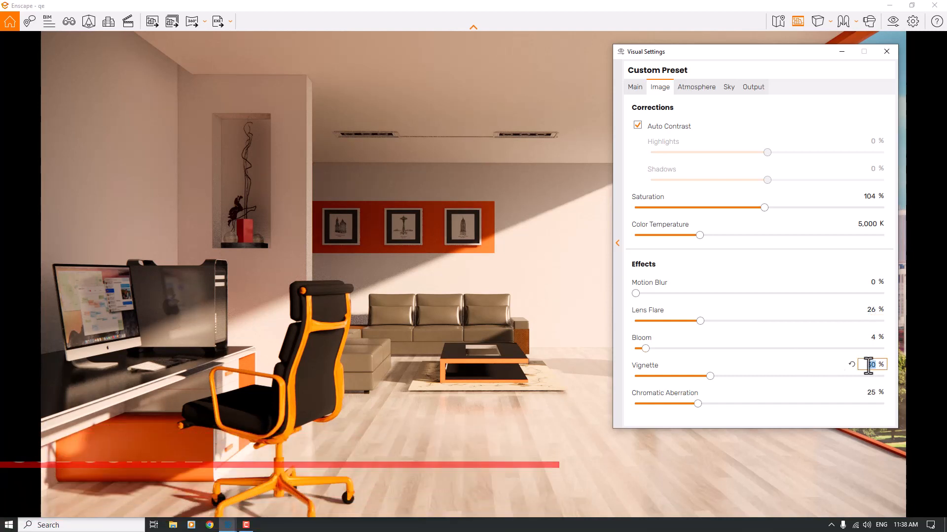
text(21)
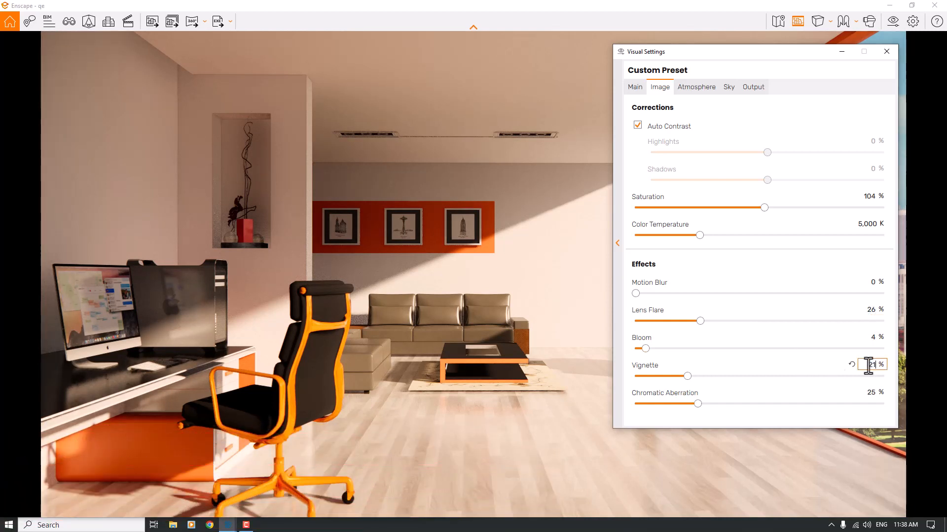
click(871, 392)
key(BackSpace)
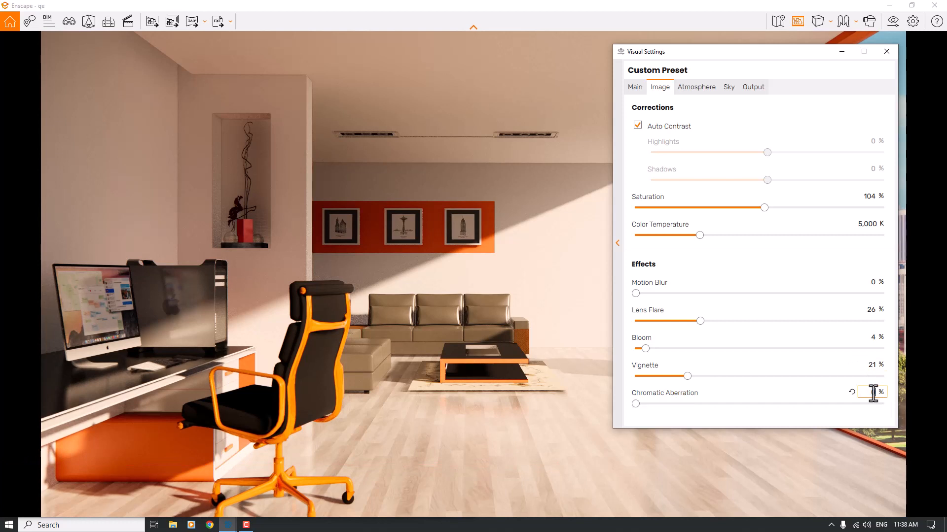
Step: Set the fog intensity and the night sky brightness to 0% in the atmosphere settings
click(691, 85)
drag(662, 138, 557, 137)
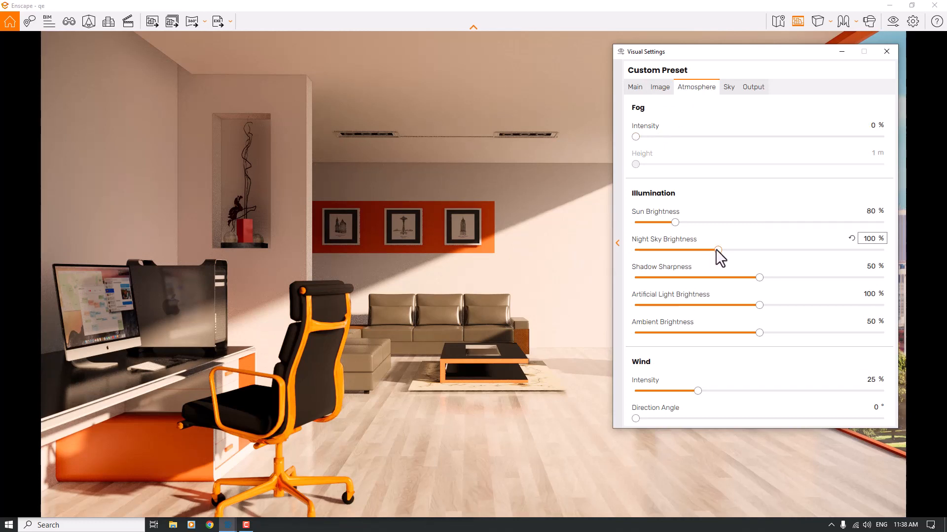
drag(717, 250, 679, 257)
drag(517, 250, 567, 250)
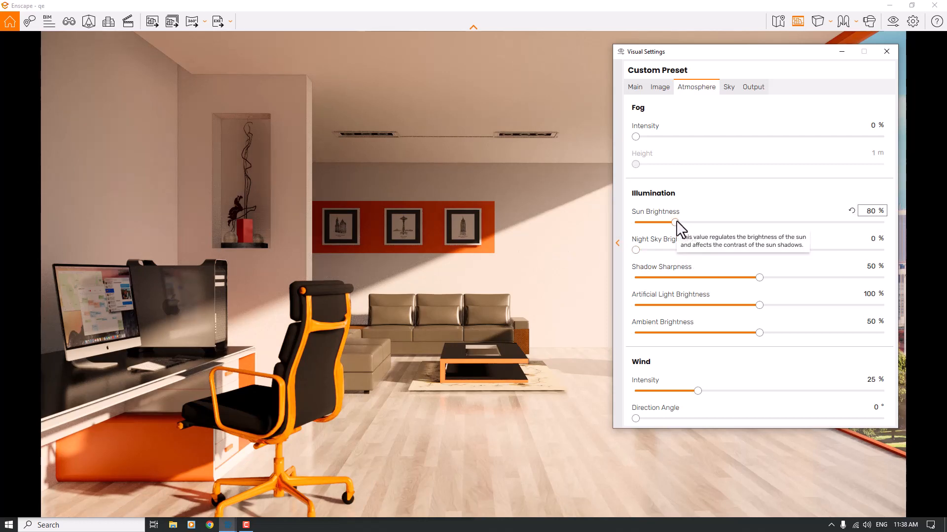
Step: Set the sun brightness to 36% and close the visual settings
drag(677, 221, 668, 223)
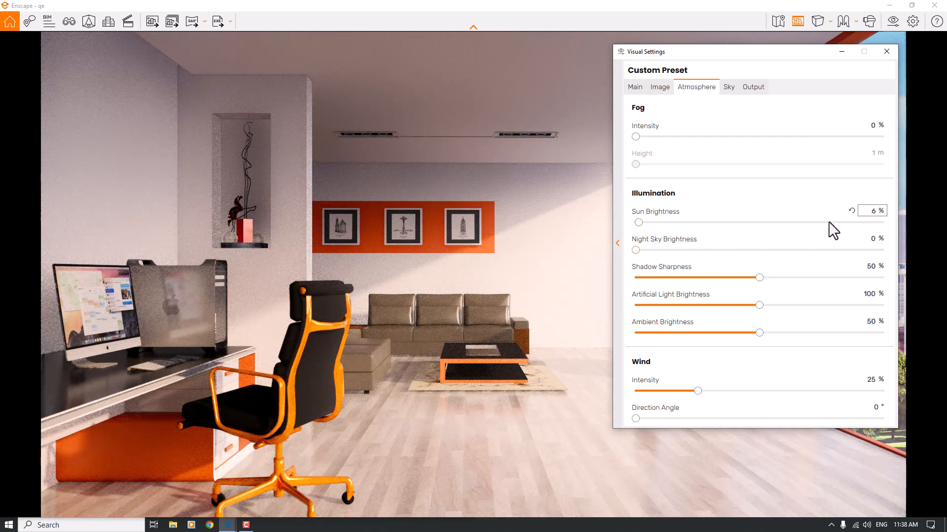
click(874, 211)
text(30)
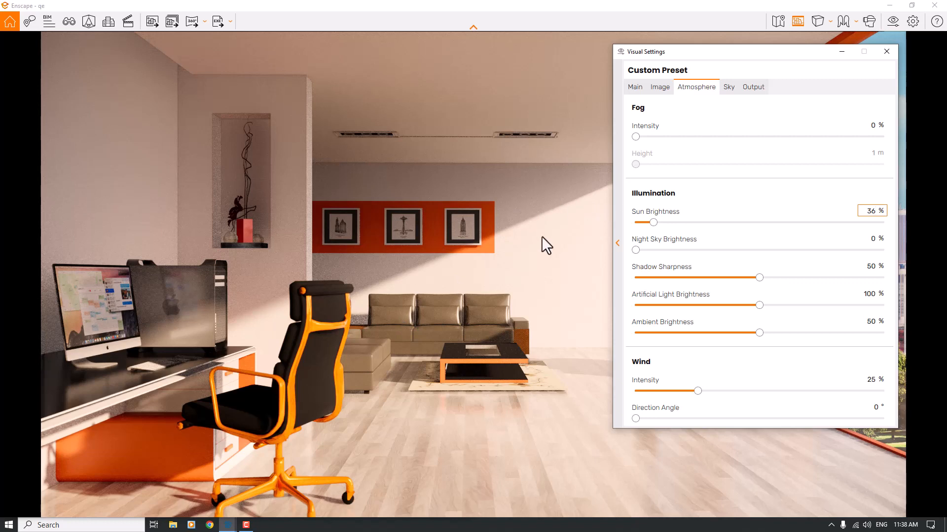
click(885, 52)
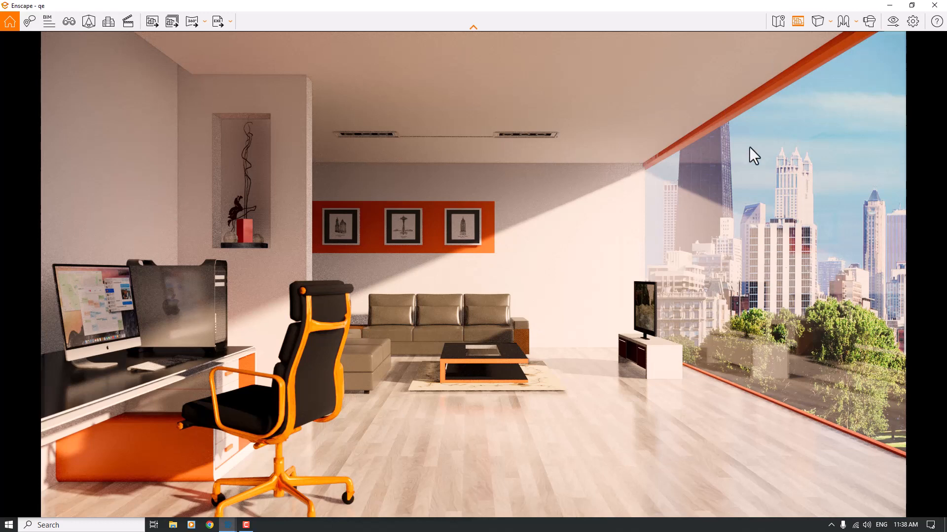
Step: Set the horizon source to White Cubes in the sky settings
click(898, 20)
click(728, 86)
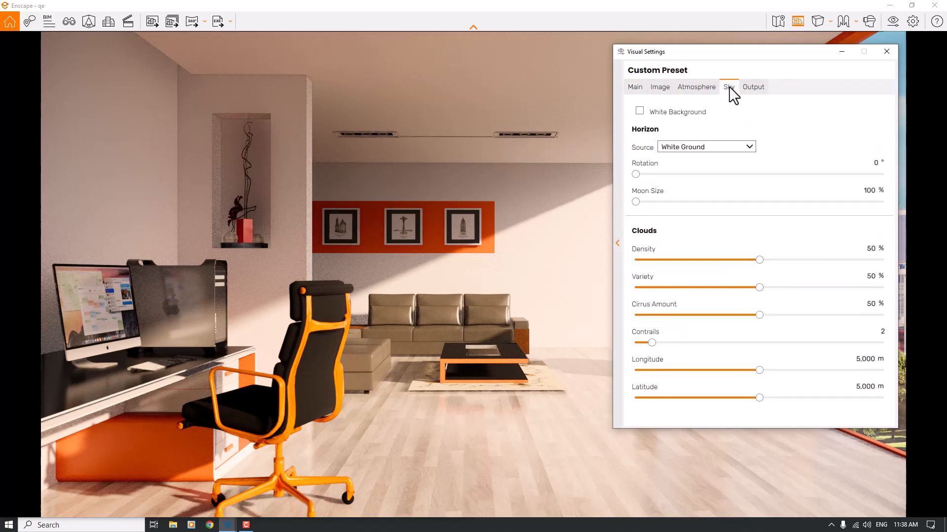
click(700, 145)
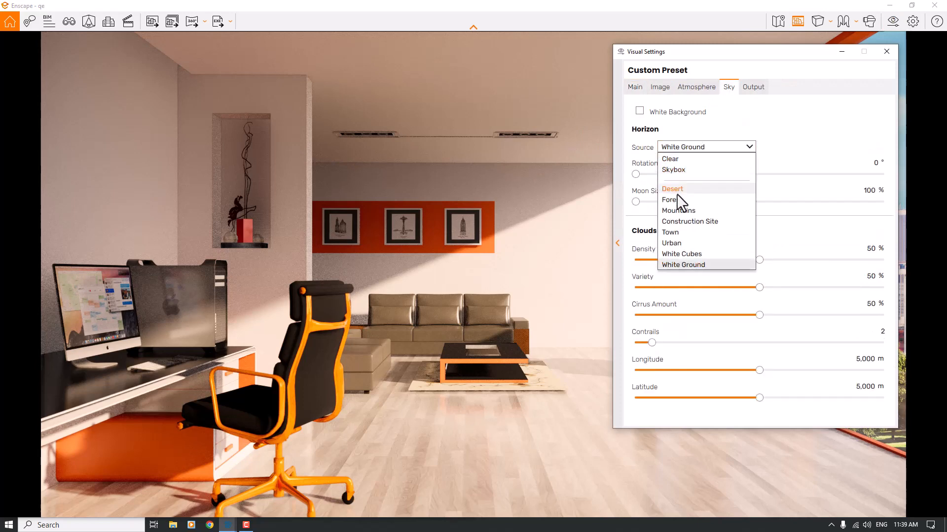
click(681, 253)
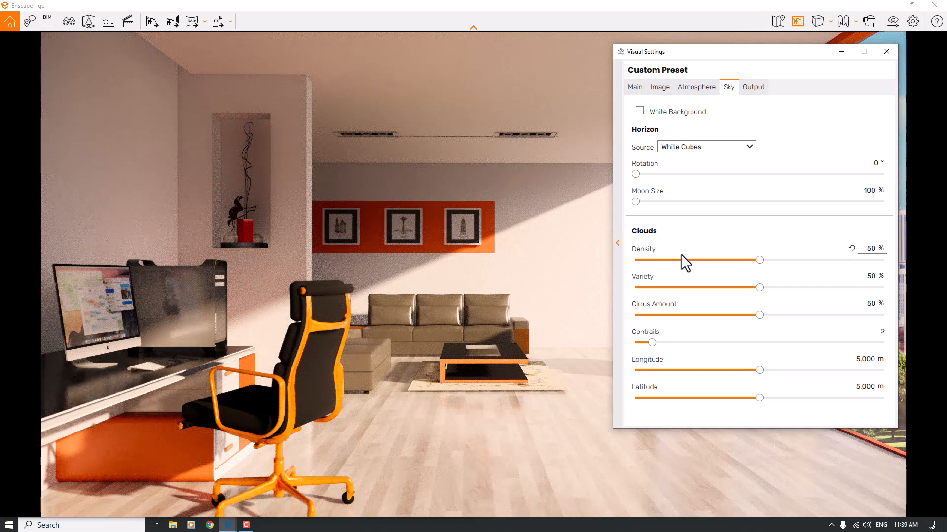
Step: Set the shadow sharpness to 96% and the artificial light brightness to 122% in the atmosphere settings
click(695, 88)
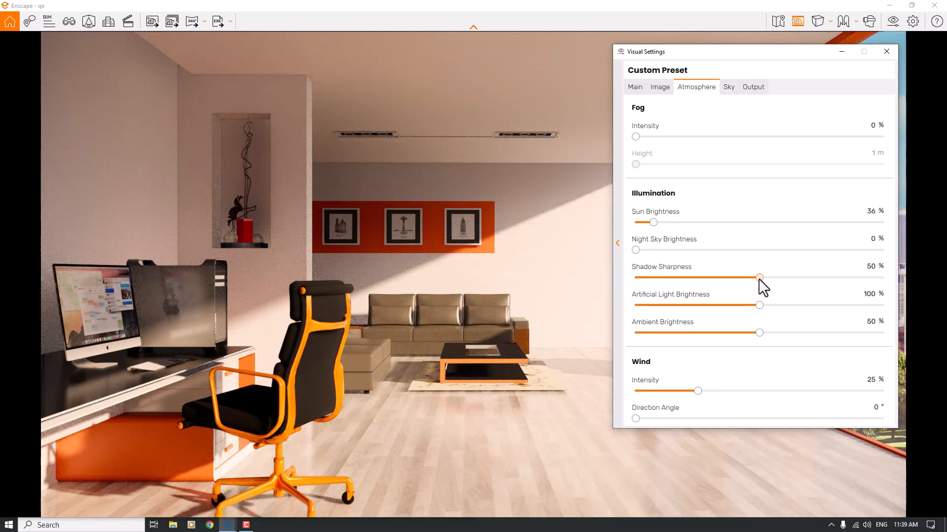
drag(759, 278, 784, 280)
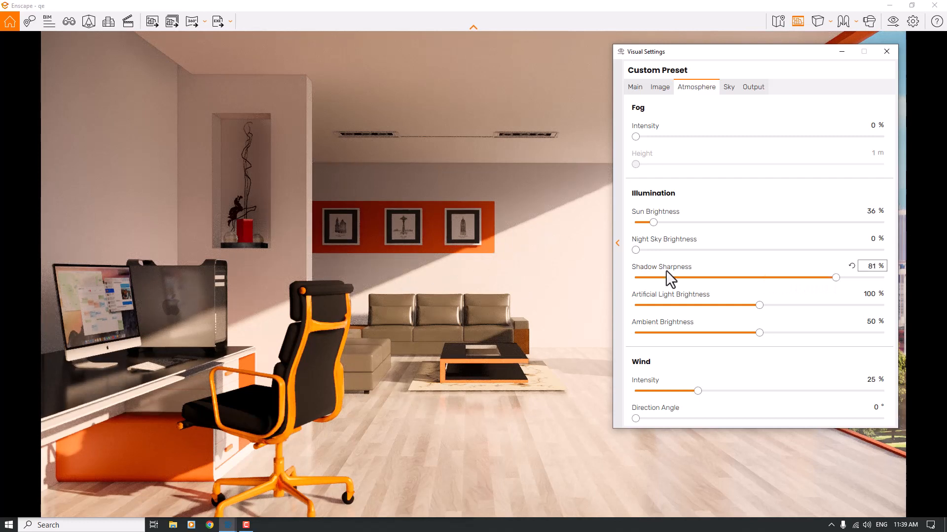
double_click(872, 269)
text(96)
key(Return)
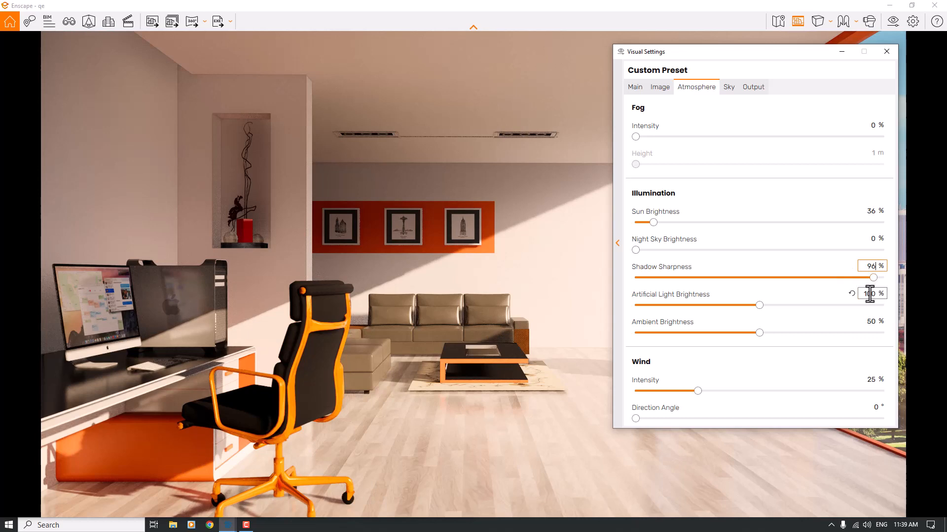
click(869, 293)
text(22)
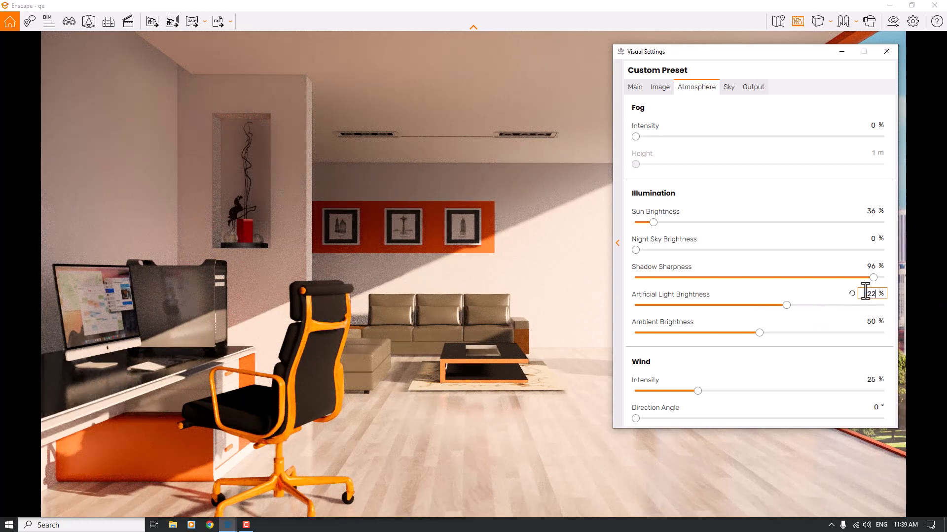
Step: Set the ambient brightness to 56% and reduce the wind intensity to 0%
click(872, 323)
text(56)
drag(699, 391, 616, 399)
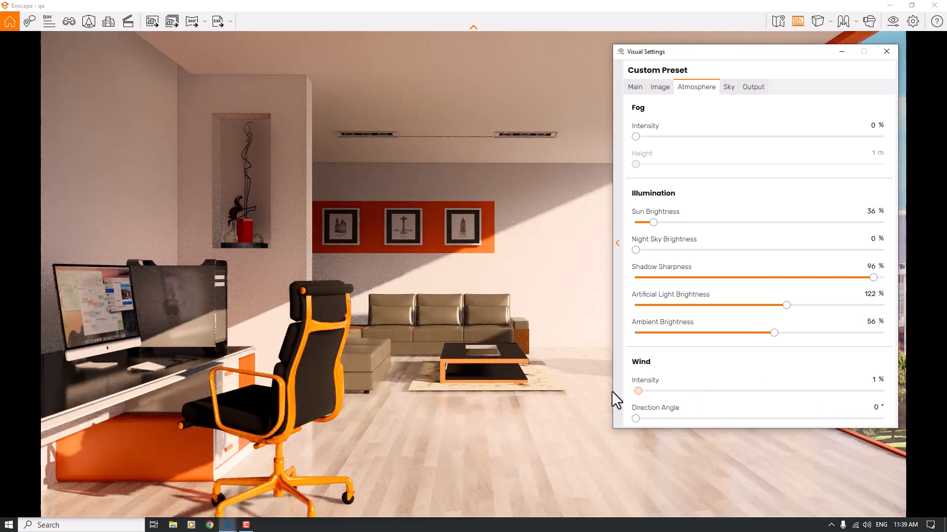
Step: Move the visual settings window clear of the window view and set the cloud density to 64% and variety to 56%
click(733, 87)
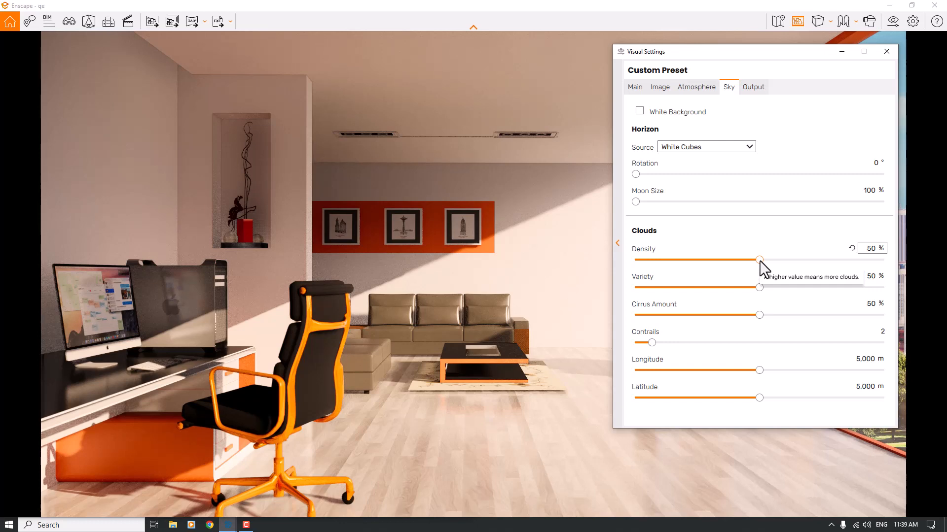
double_click(870, 248)
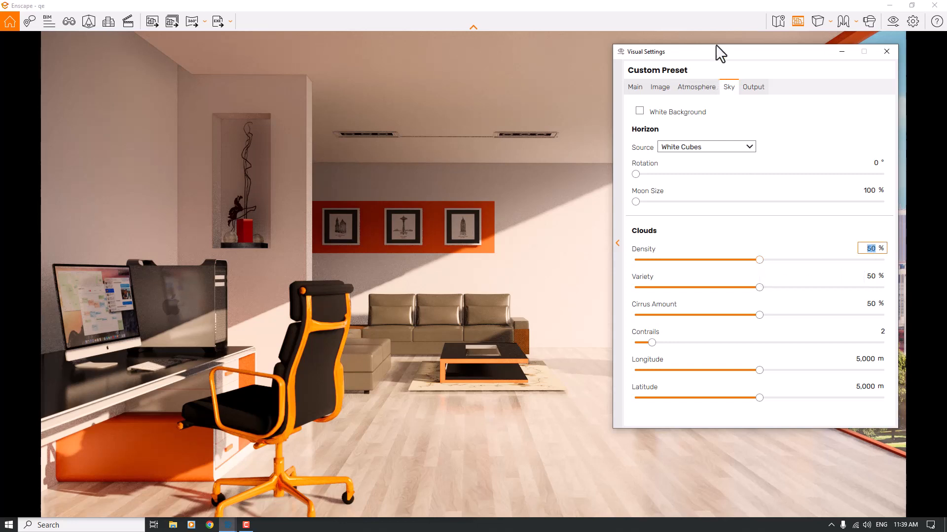
drag(716, 49, 470, 54)
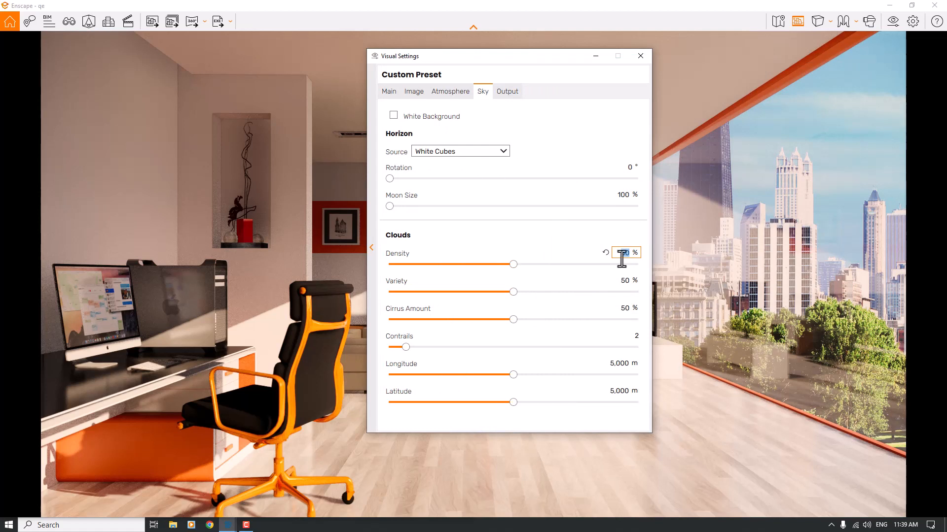
text(64)
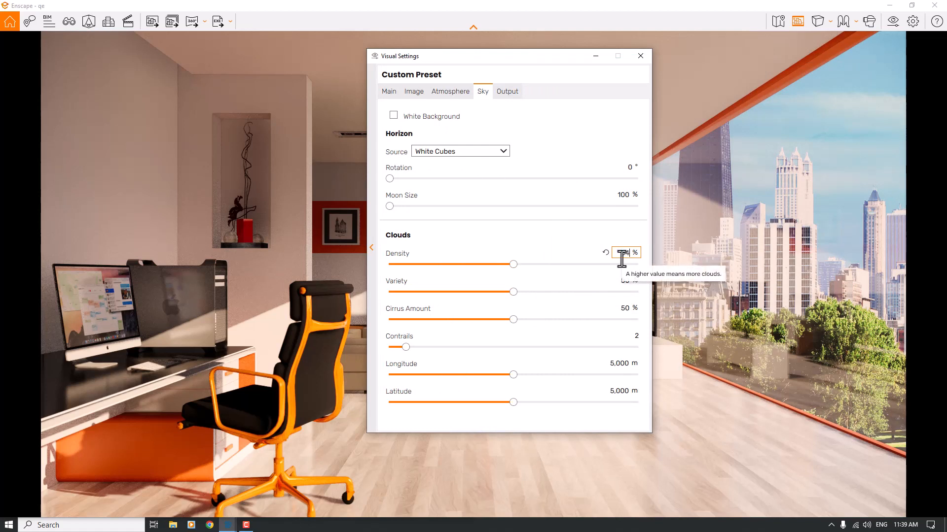
key(Return)
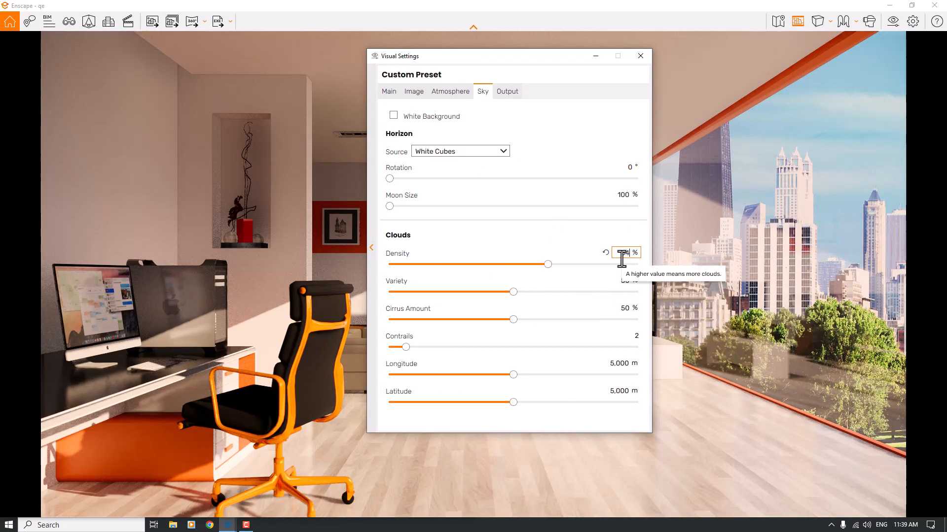
click(625, 281)
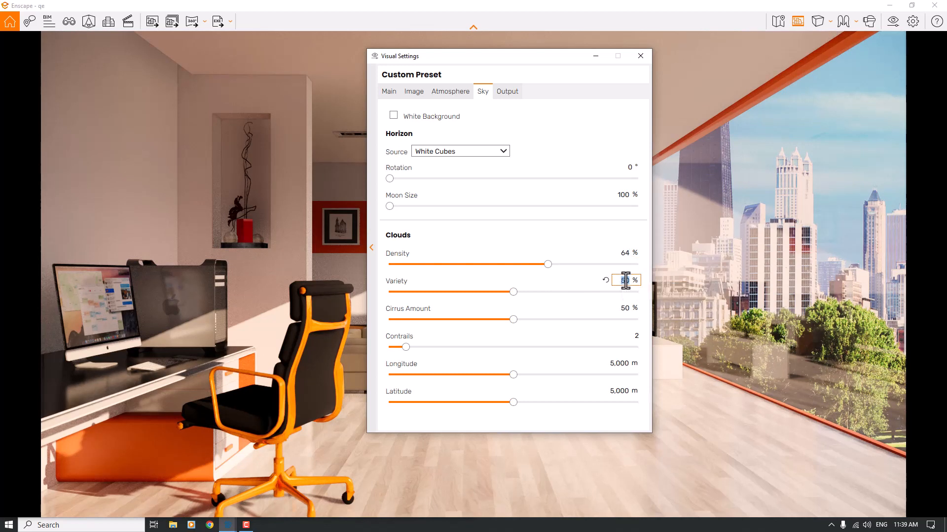
text(56)
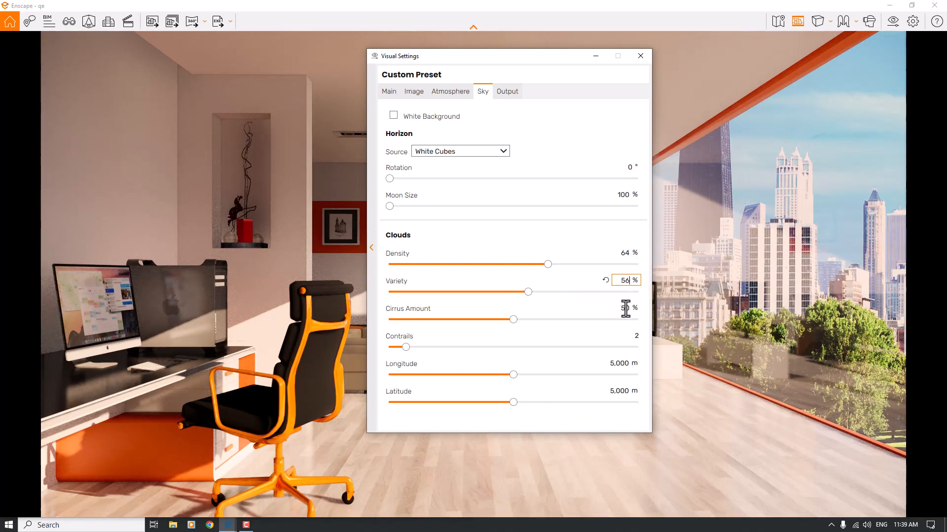
Step: Set the clouds' cirrus amount to 88% and the contrails to 0
click(626, 309)
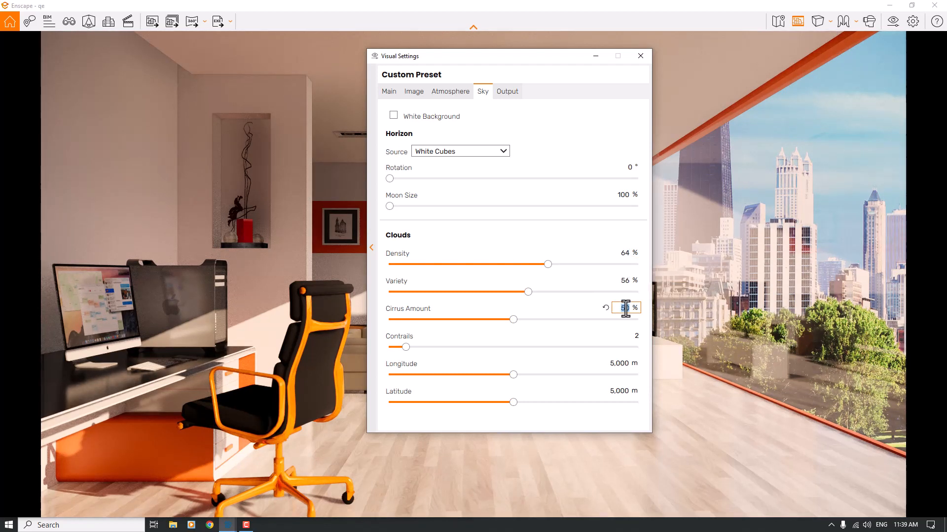
text(88)
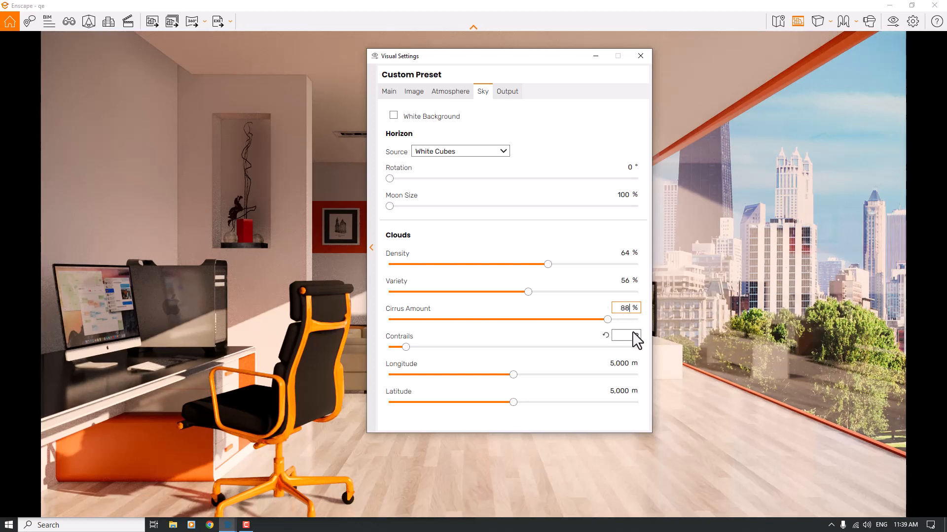
click(633, 336)
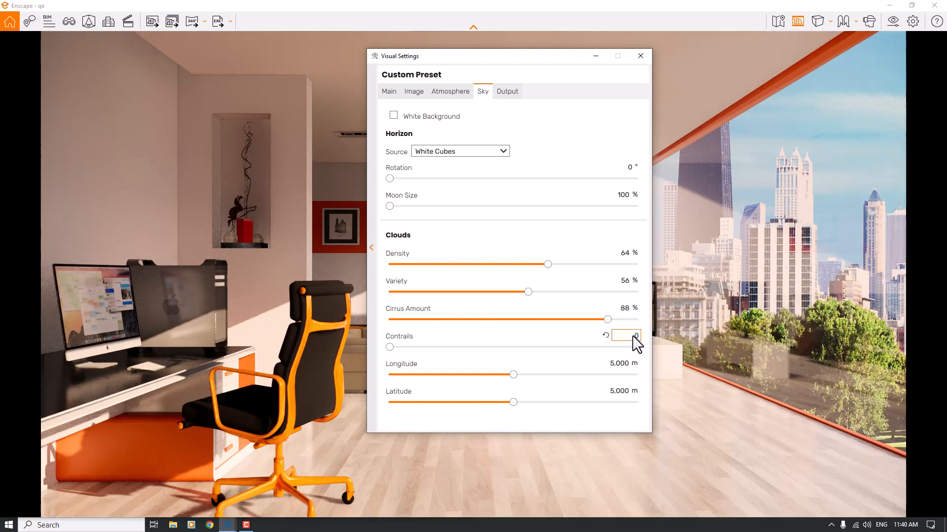
Step: Set the clouds' longitude to 3,700 m
click(613, 365)
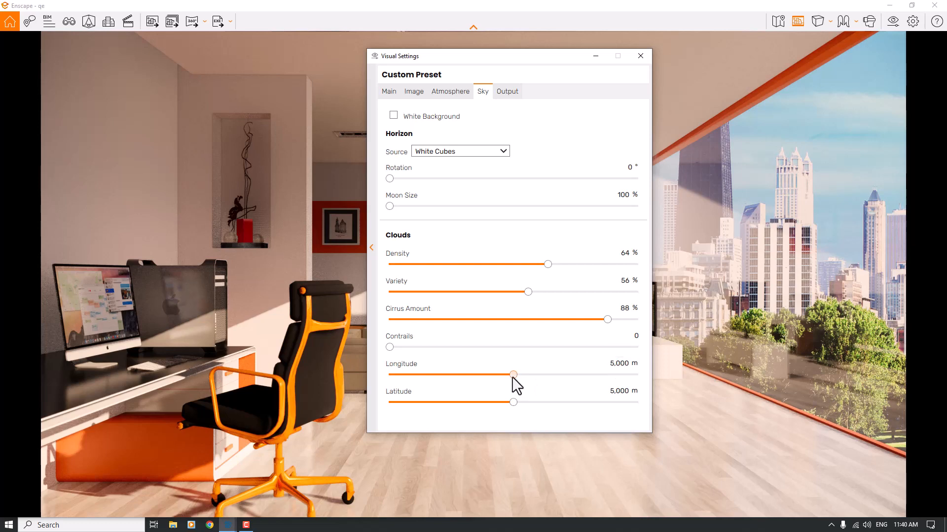
drag(513, 375, 518, 375)
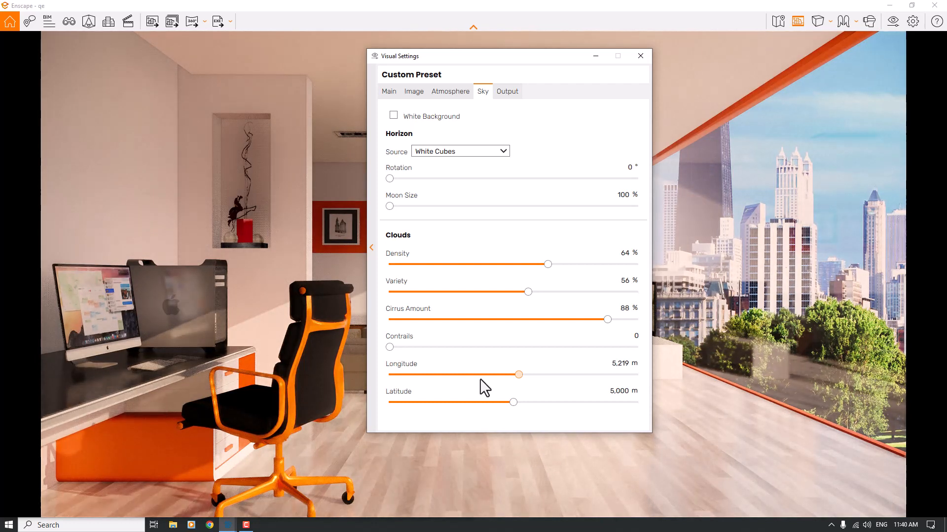
click(481, 375)
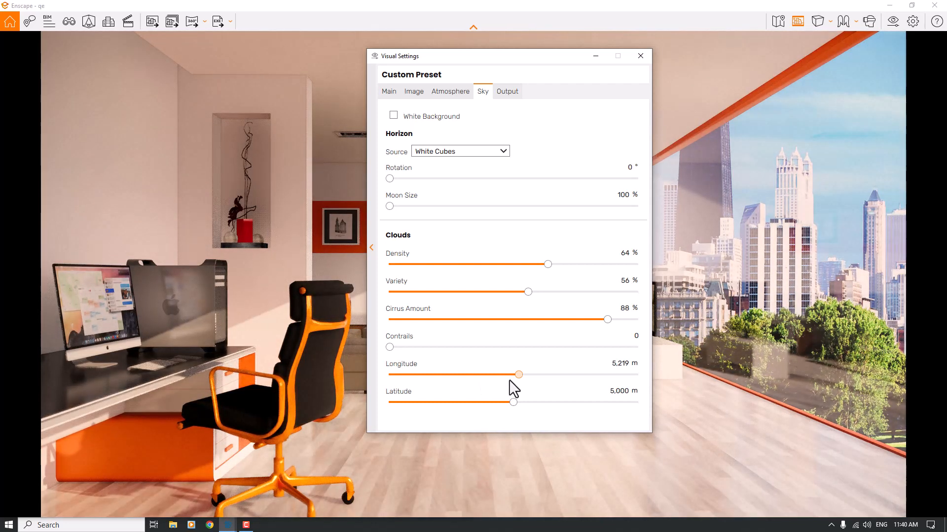
double_click(624, 363)
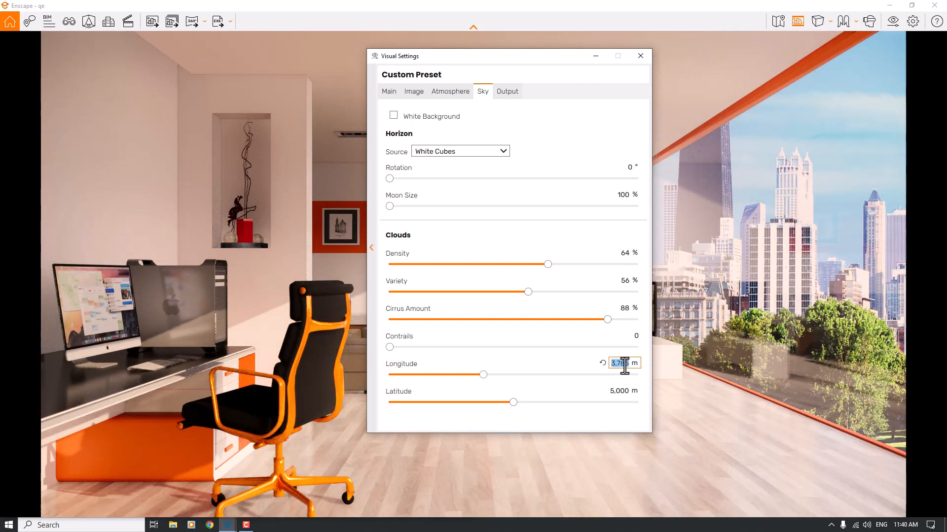
text(5)
text(700)
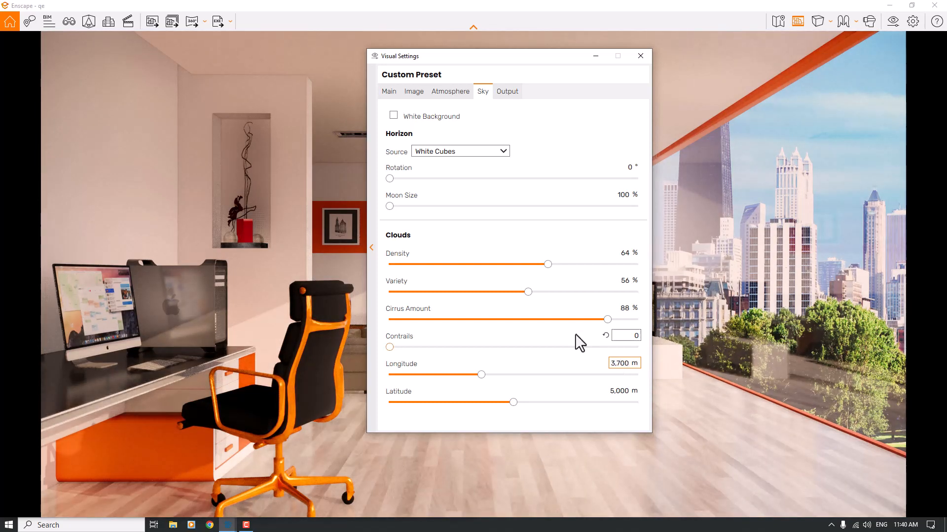
Step: Set the sun brightness to 44% in the atmosphere settings
click(455, 93)
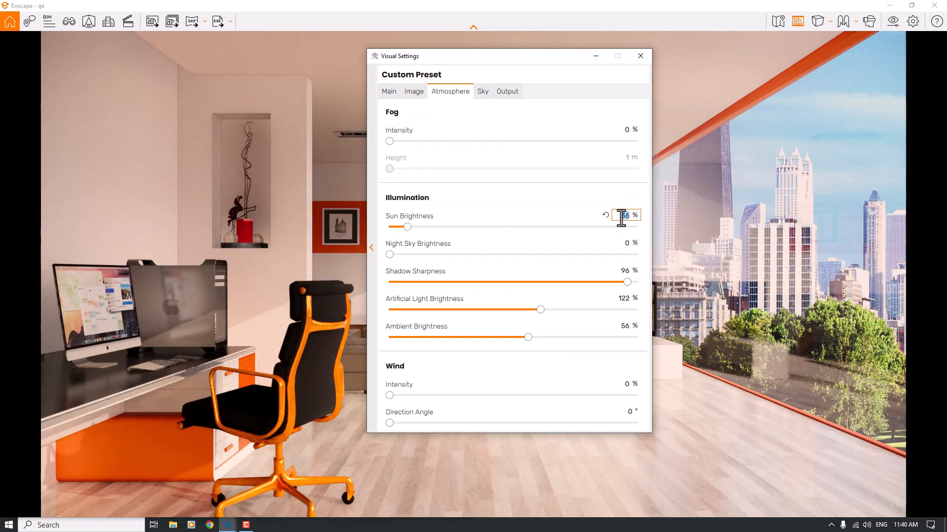
text(44)
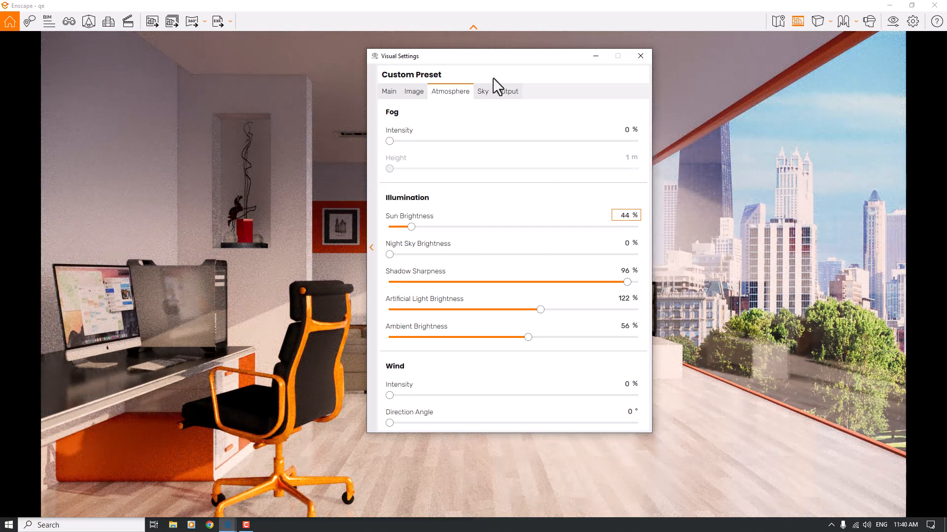
click(484, 89)
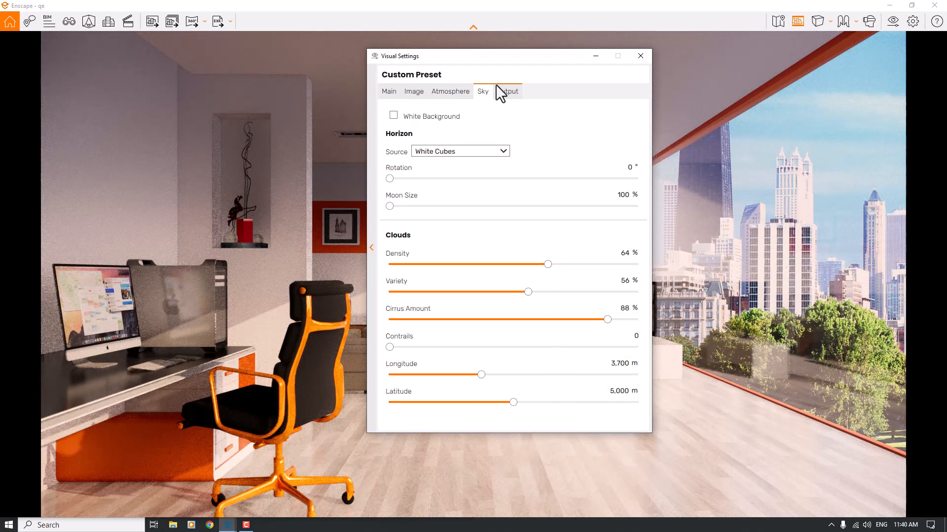
Step: Set the image output to JPEG format at Ultra HD resolution and close the visual settings
click(507, 91)
click(476, 217)
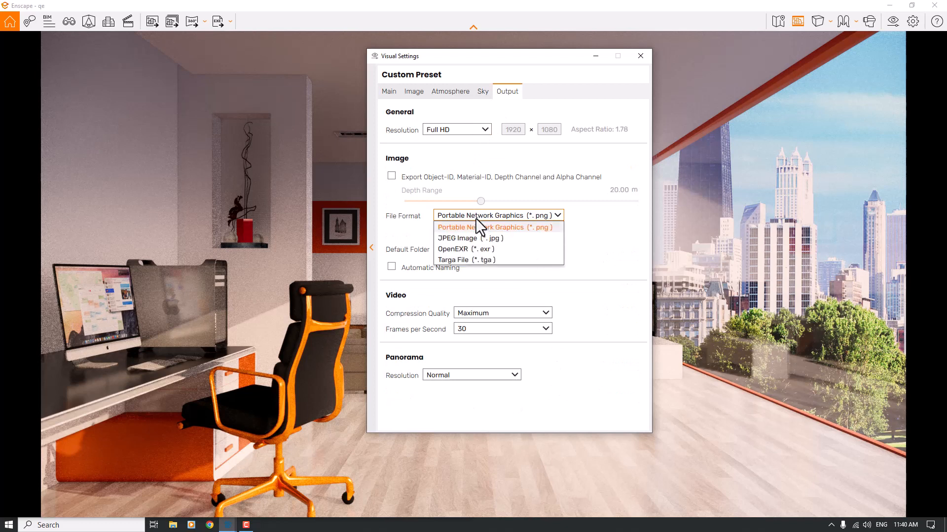
click(475, 235)
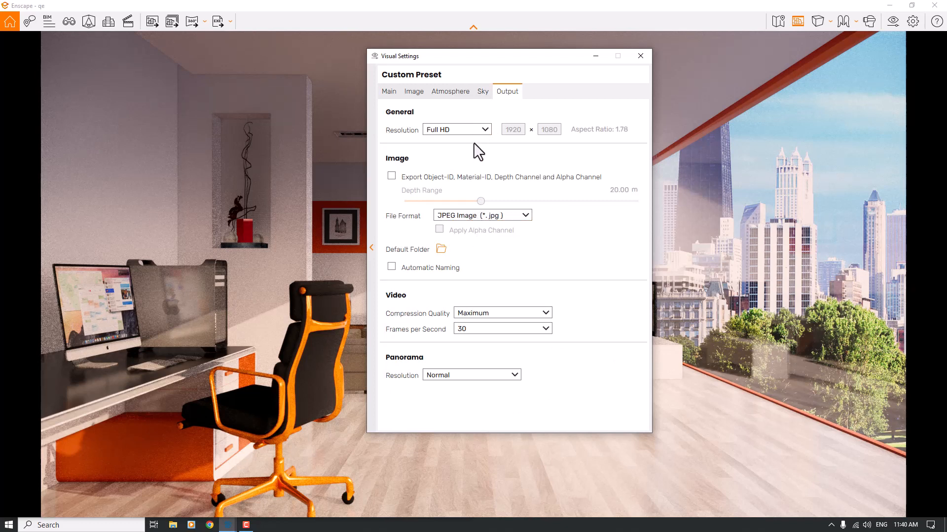
click(468, 131)
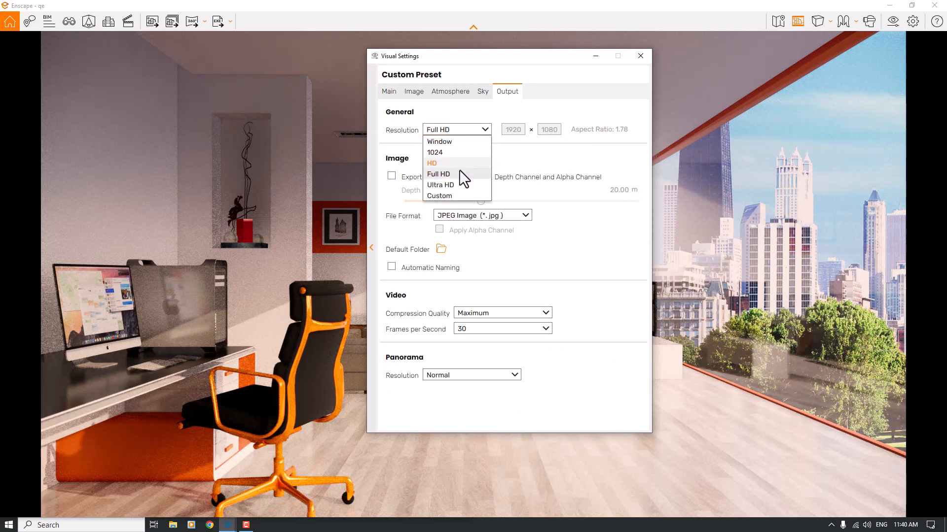
click(453, 186)
click(396, 90)
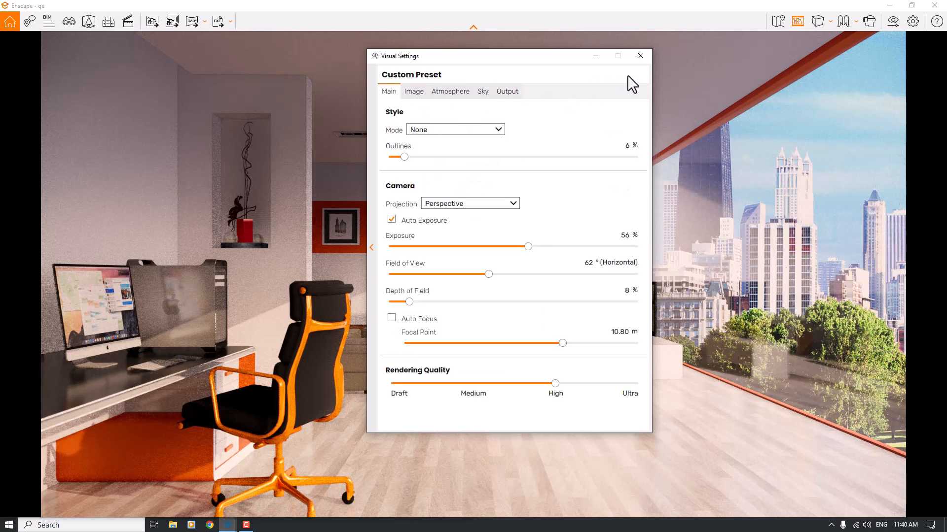
click(640, 56)
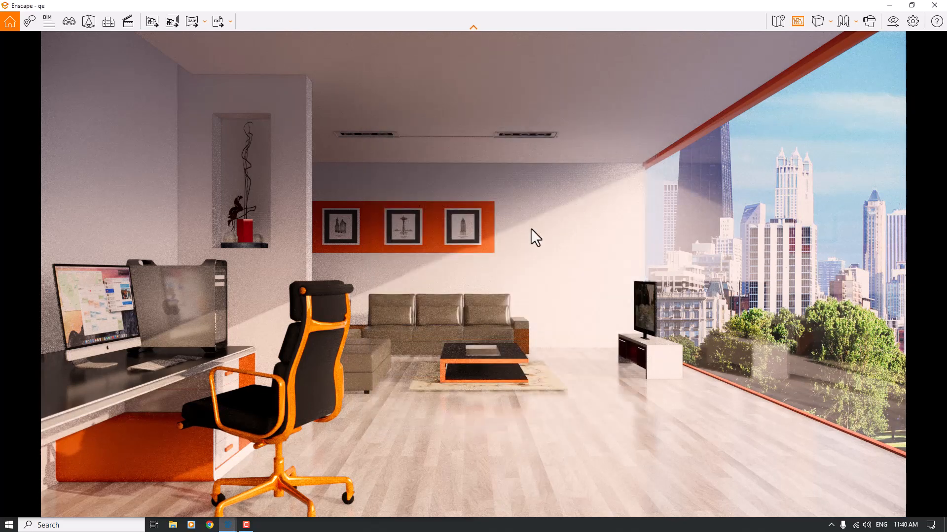
Step: Restore the Enscape window beside SketchUp and sample the office chair's black backrest material for editing in the Enscape Material Editor
double_click(458, 8)
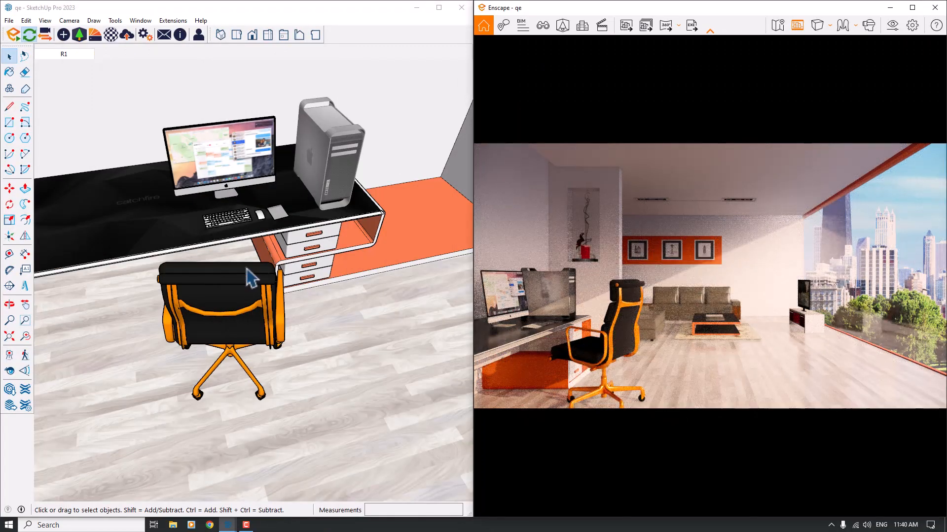
middle_drag(240, 280, 392, 215)
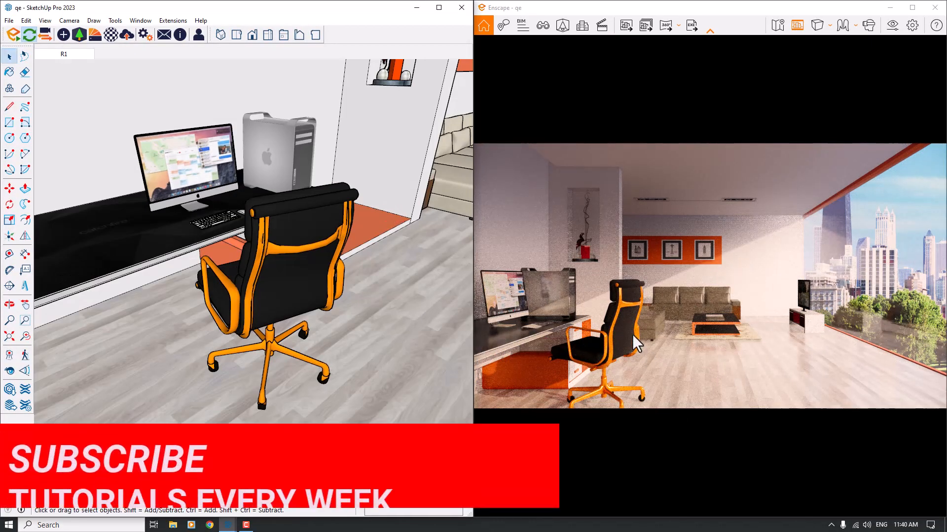
scroll(296, 303, up, 4)
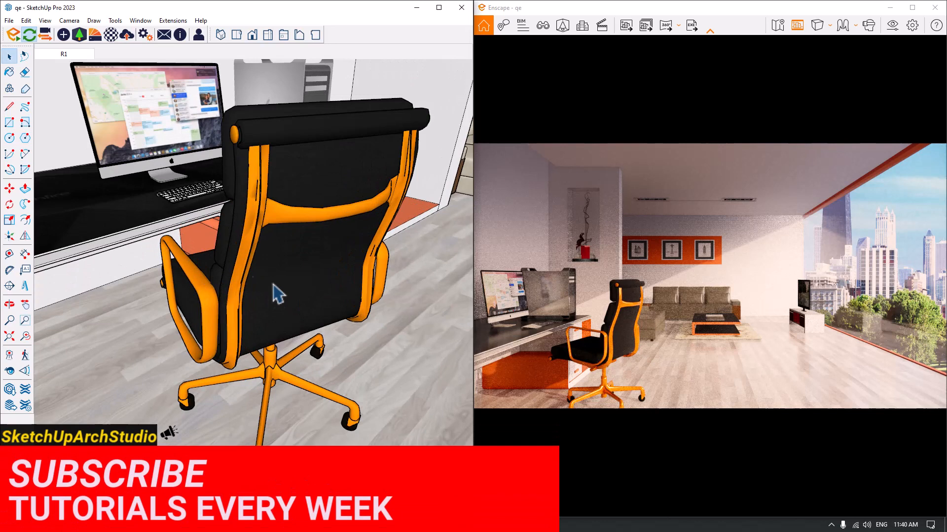
click(8, 72)
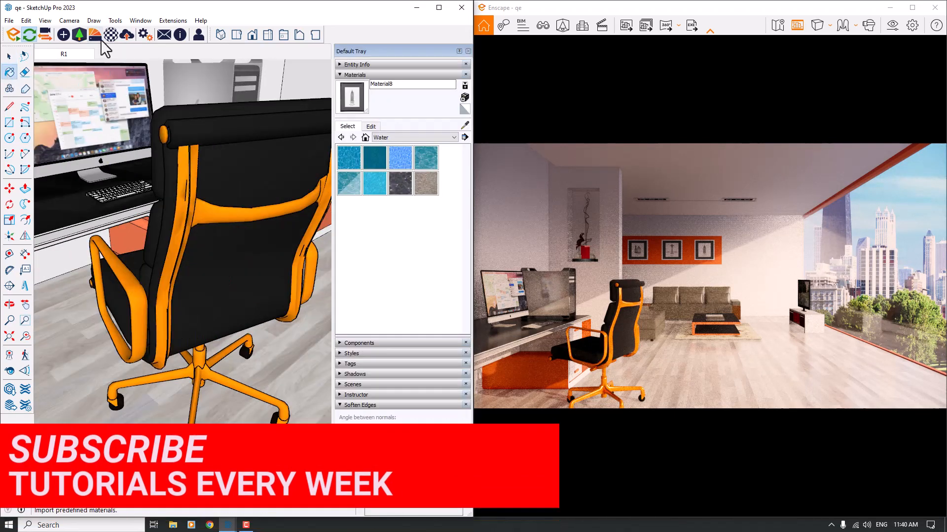
click(110, 35)
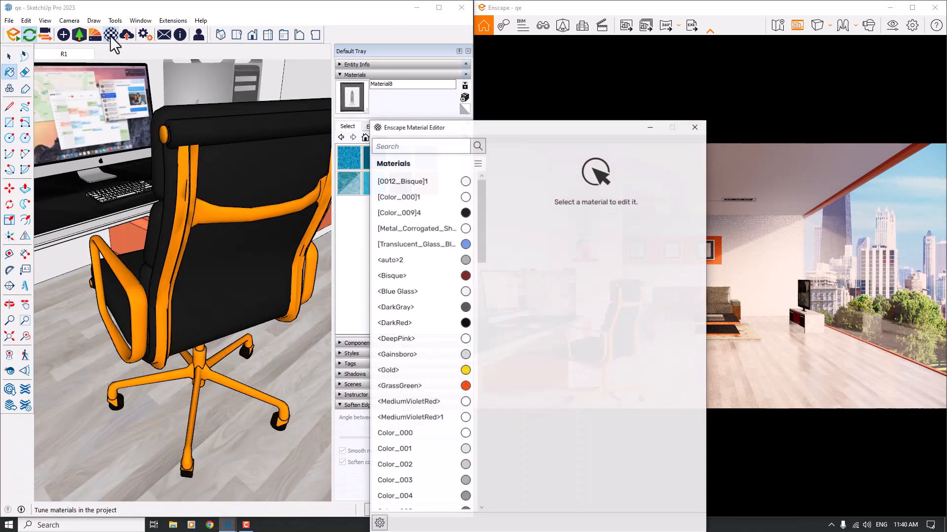
mouse_move(409, 123)
mouse_down()
mouse_move(106, 223)
mouse_move(96, 329)
mouse_up()
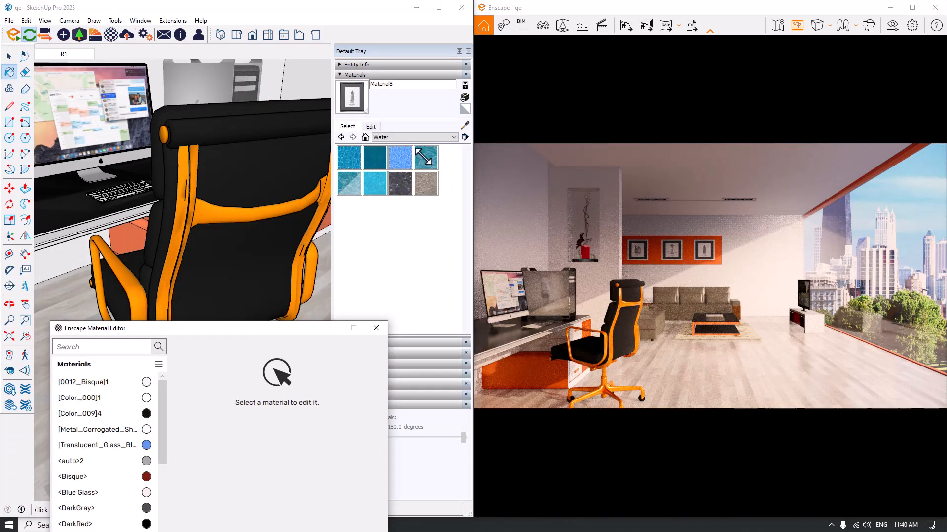
click(463, 126)
click(243, 159)
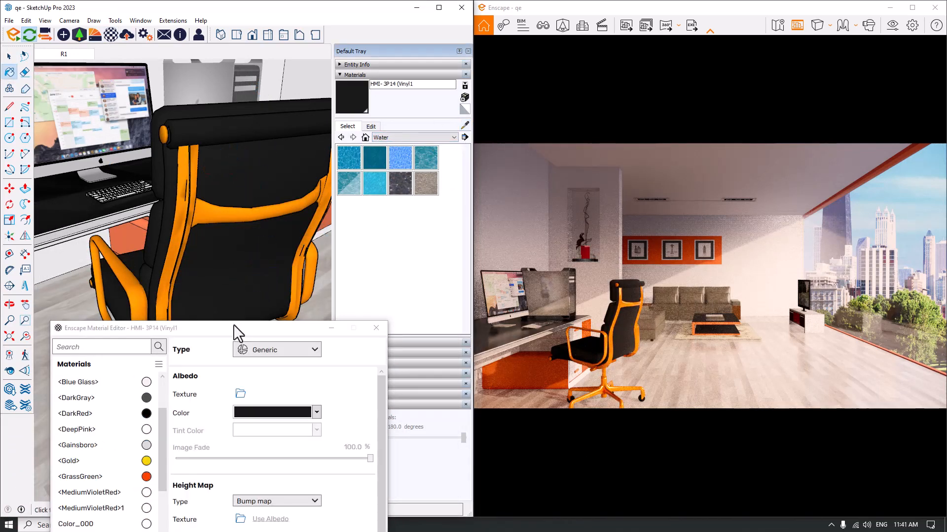
Step: Change the chair vinyl material's albedo colour to dark grey
drag(233, 324, 221, 124)
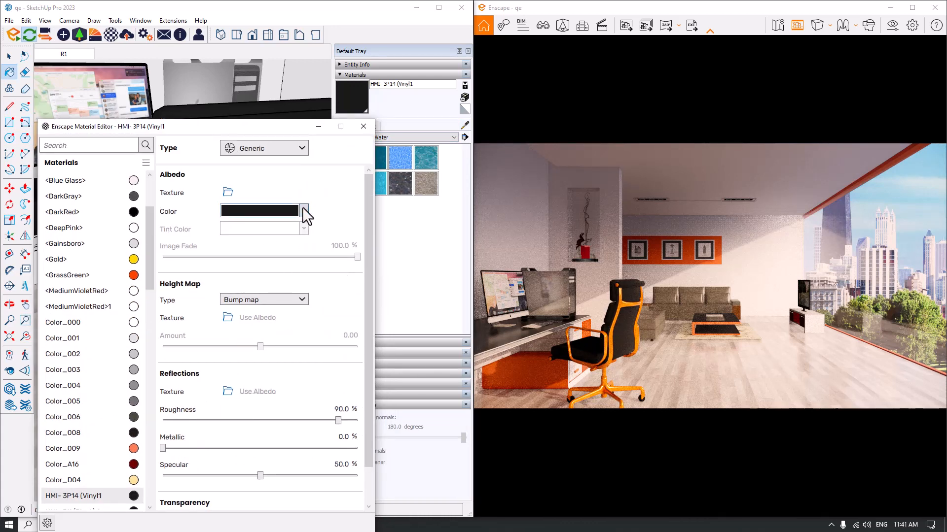
click(304, 211)
click(243, 259)
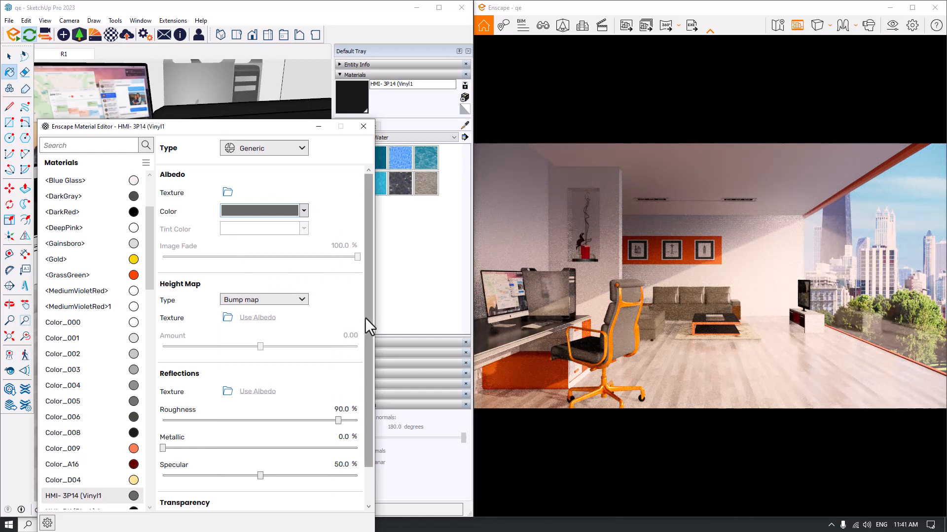
Step: Set the chair vinyl material's roughness to 56% and its specular to 61%
click(345, 410)
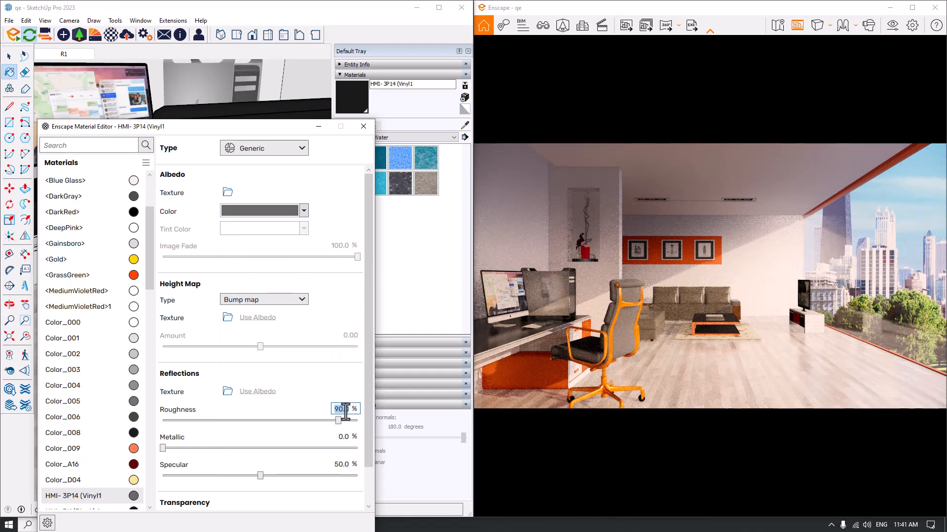
text(56)
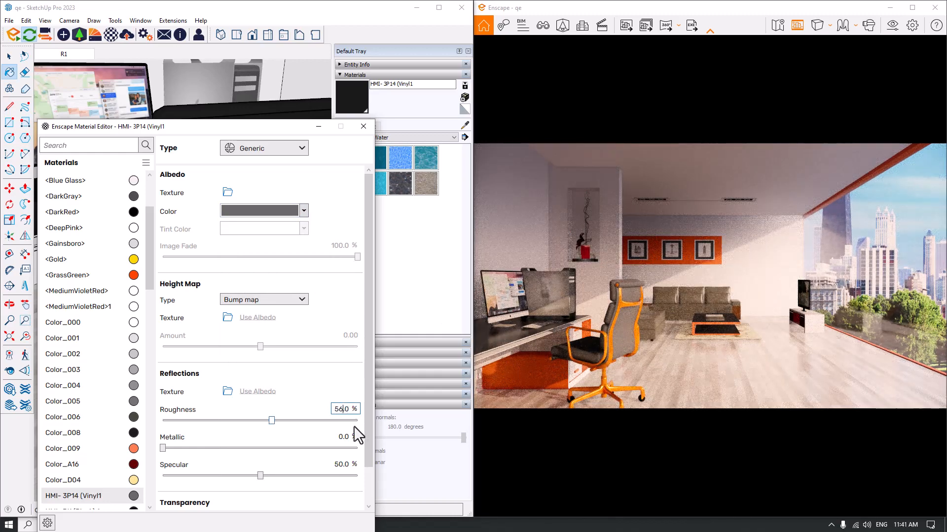
click(338, 464)
text(61)
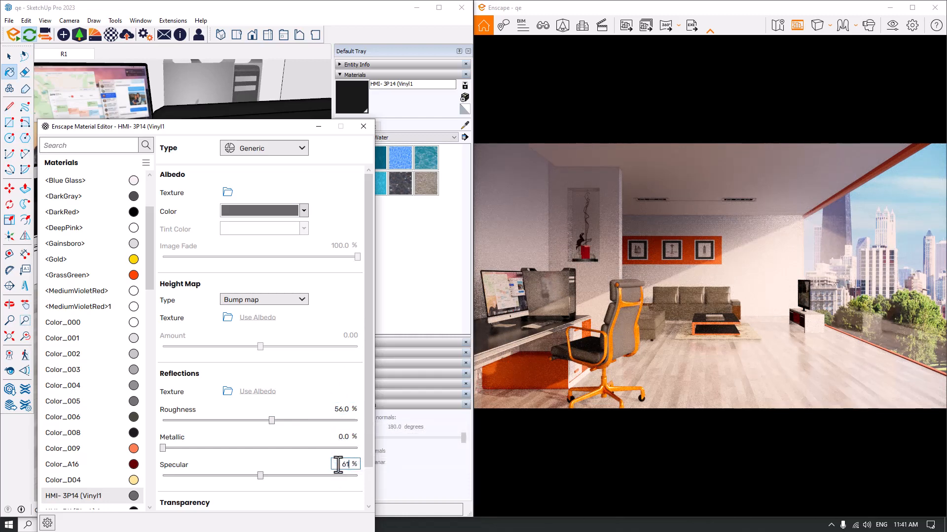
key(Return)
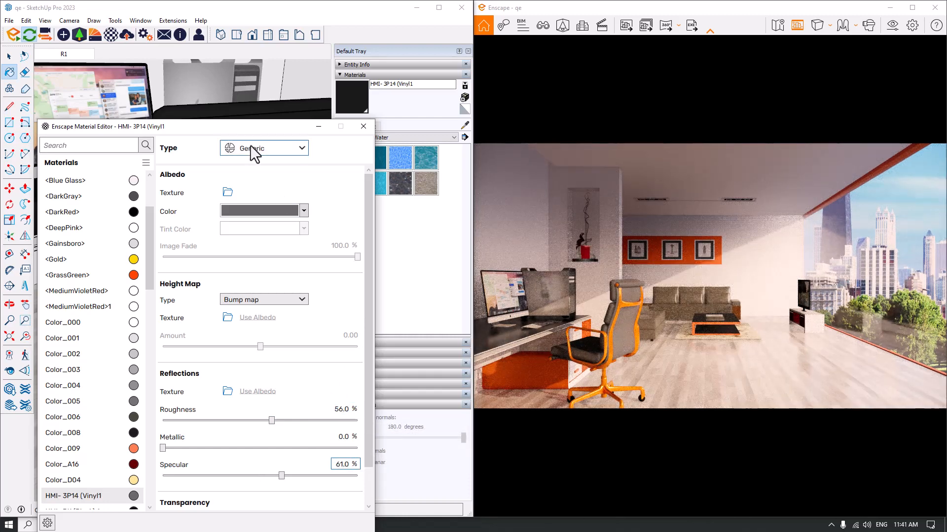
Step: Sample the coffee table's black top material and change its albedo colour to pure black
drag(234, 126, 596, 224)
click(464, 125)
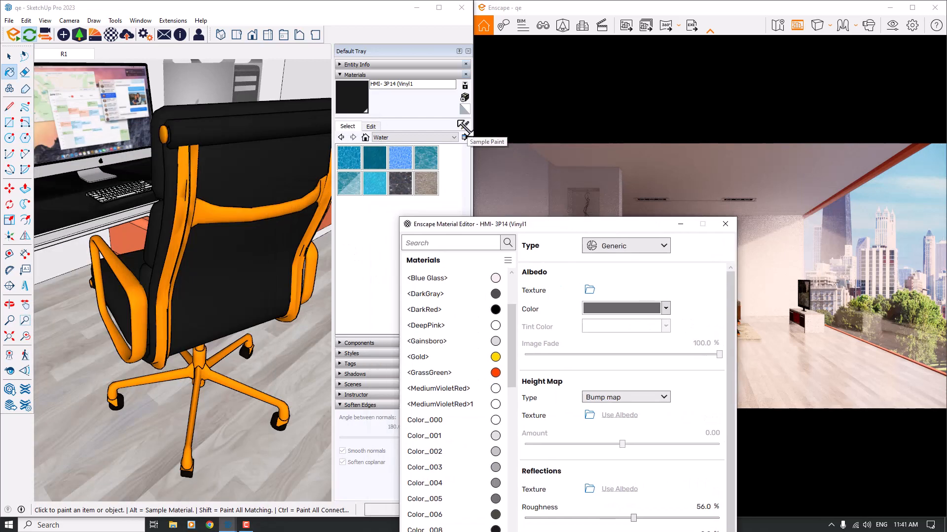
scroll(243, 309, down, 2)
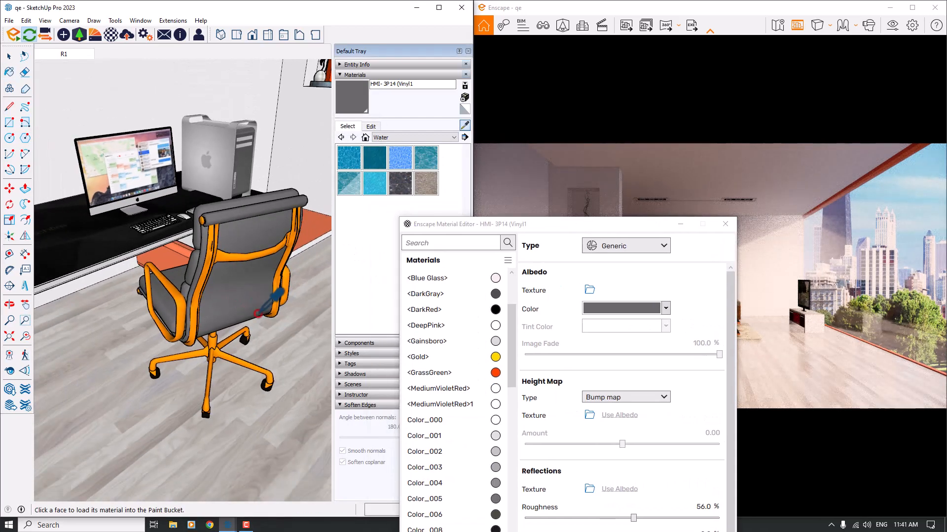
middle_drag(256, 313, 133, 378)
click(615, 227)
drag(615, 227, 253, 208)
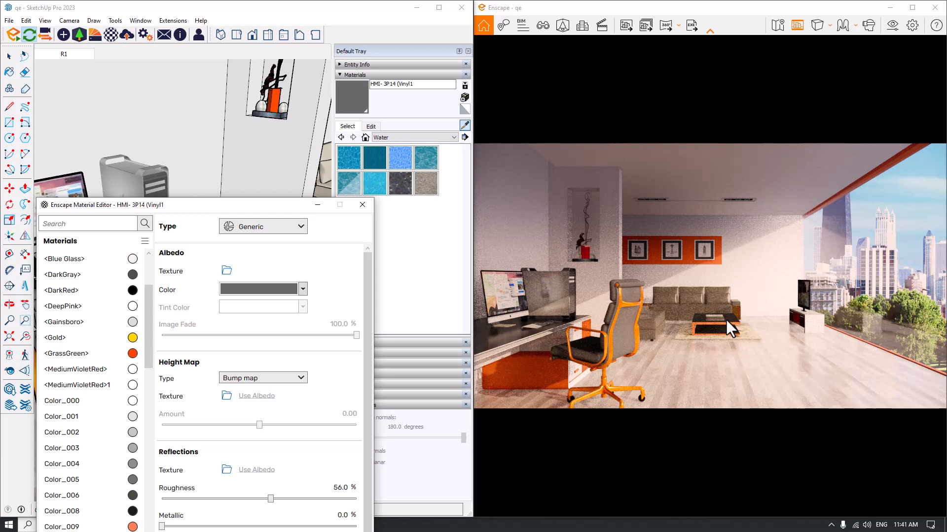
drag(253, 213, 145, 231)
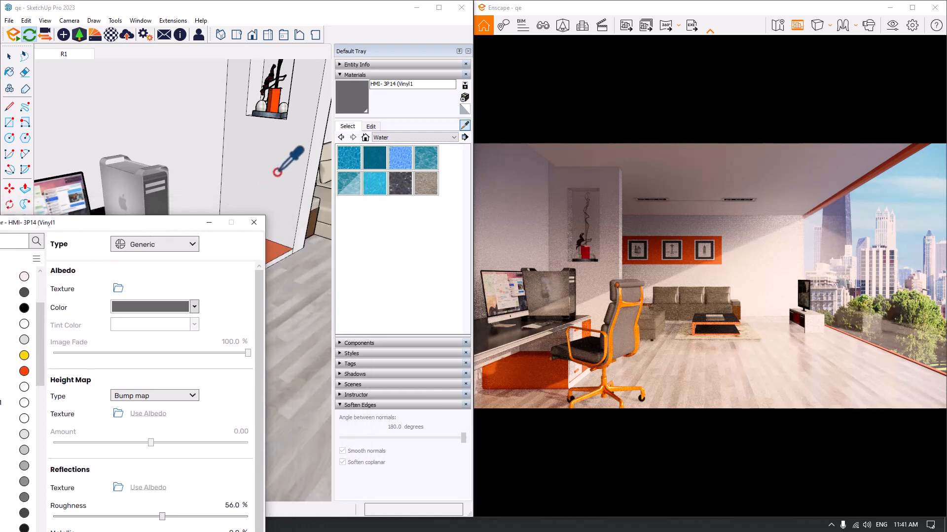
mouse_move(276, 161)
middle_down()
mouse_move(186, 172)
mouse_move(328, 181)
middle_up()
scroll(314, 186, up, 6)
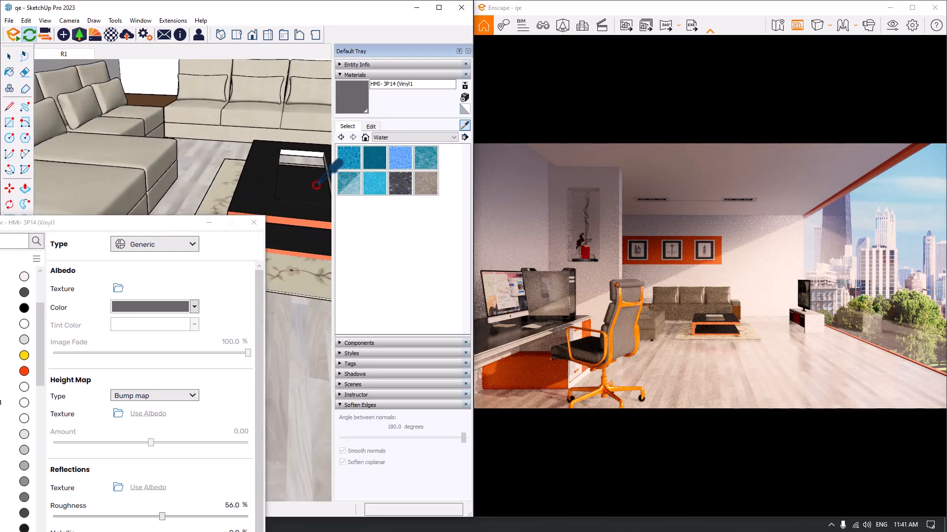
click(216, 177)
drag(176, 220, 245, 72)
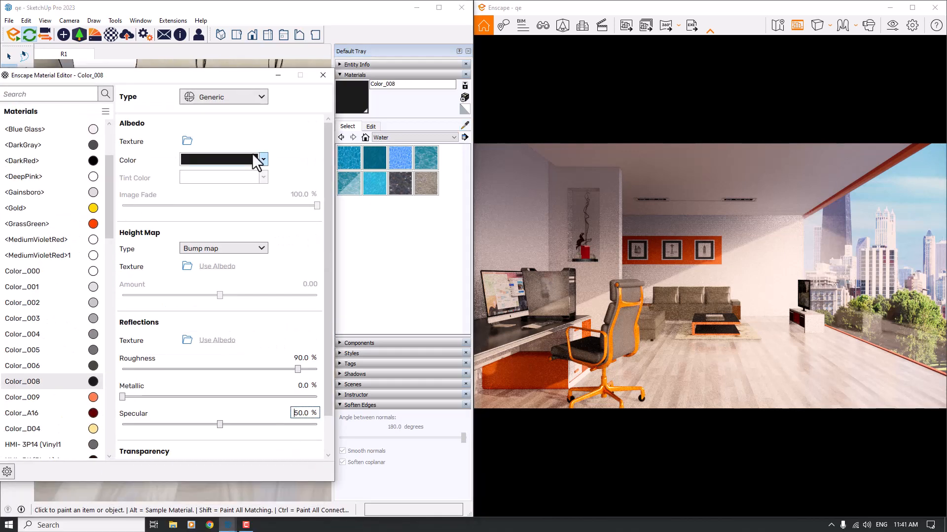
click(264, 160)
click(192, 208)
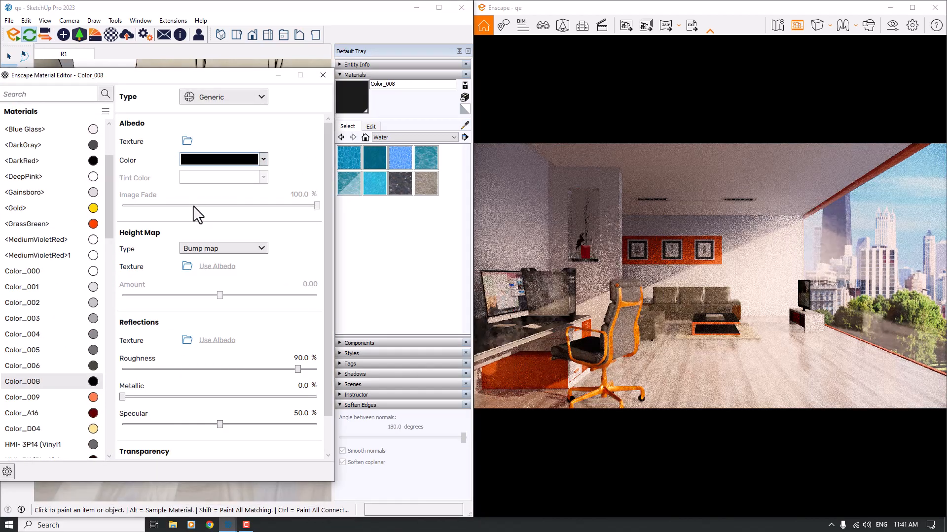
Step: Try the coffee table material's roughness at 6% and at 26%
double_click(299, 358)
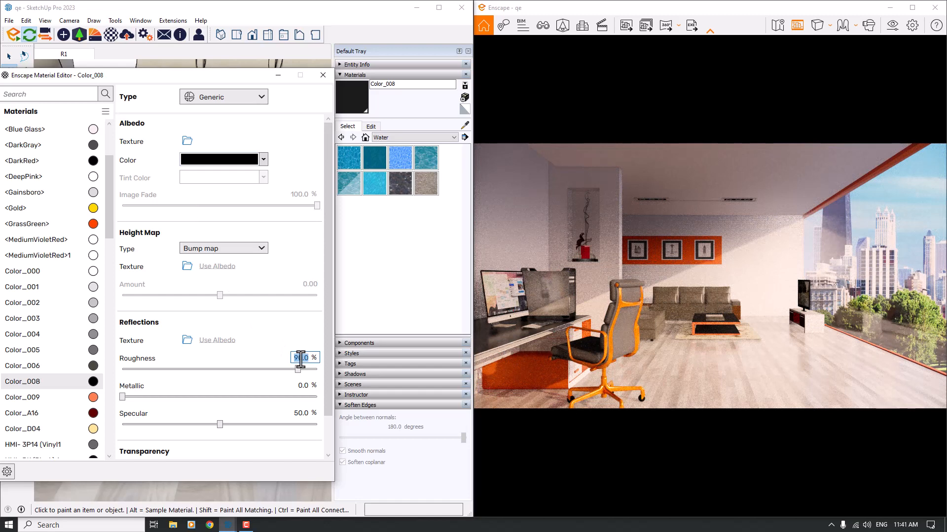
text(6)
key(Return)
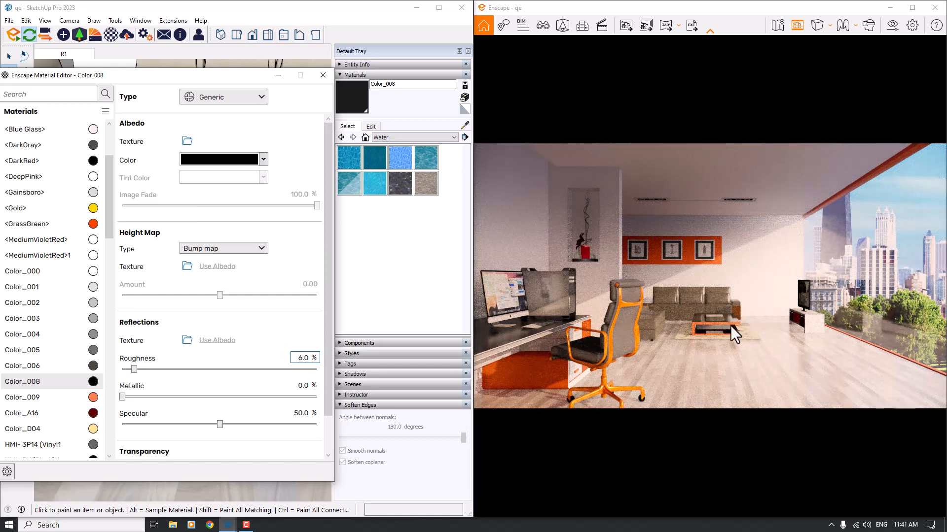
double_click(298, 359)
text(26)
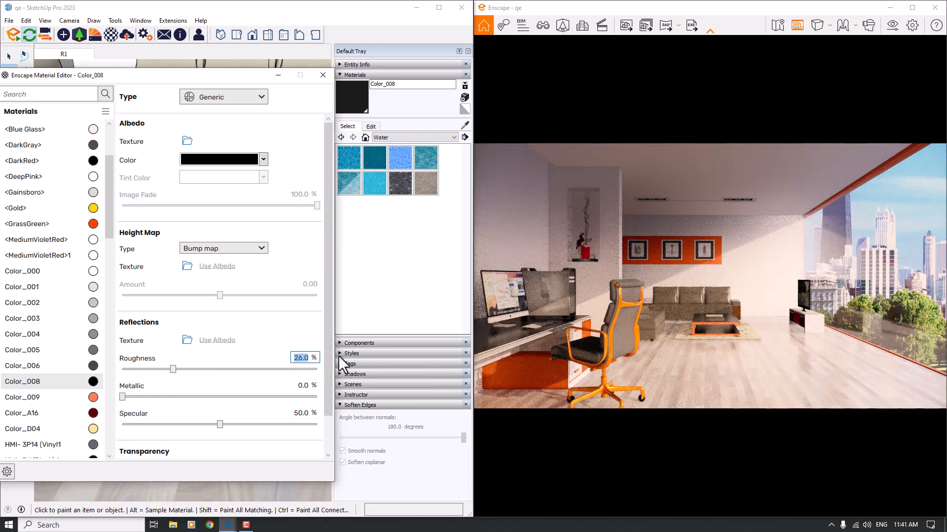
Step: Set the coffee table material's roughness to 31%
key(BackSpace)
key(BackSpace)
text(31)
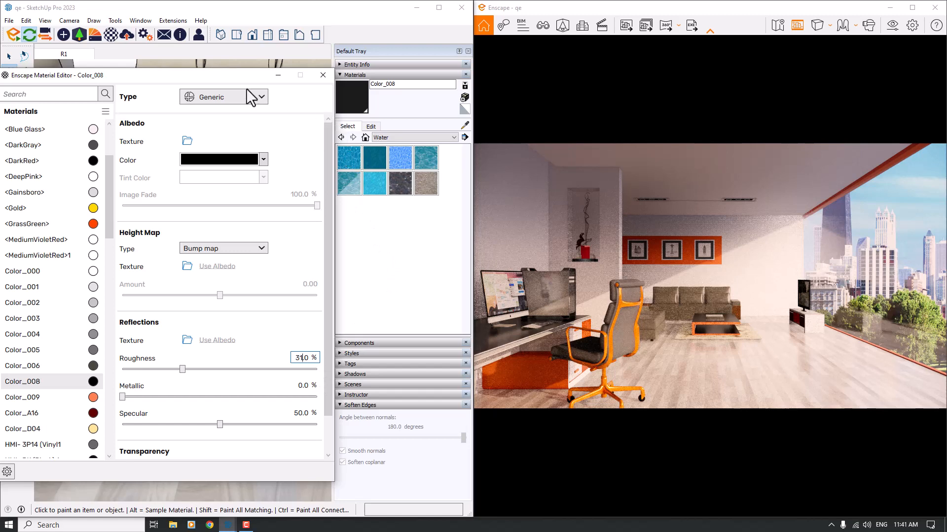
Step: Sample the glass of the large window behind the TV and change its albedo colour to white
mouse_move(251, 78)
mouse_down()
mouse_move(322, 269)
mouse_move(356, 288)
mouse_up()
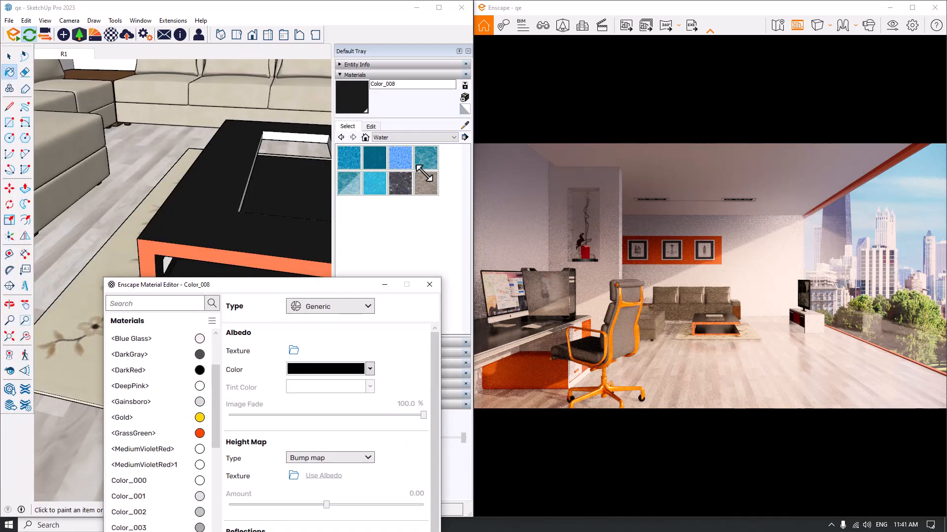
click(465, 125)
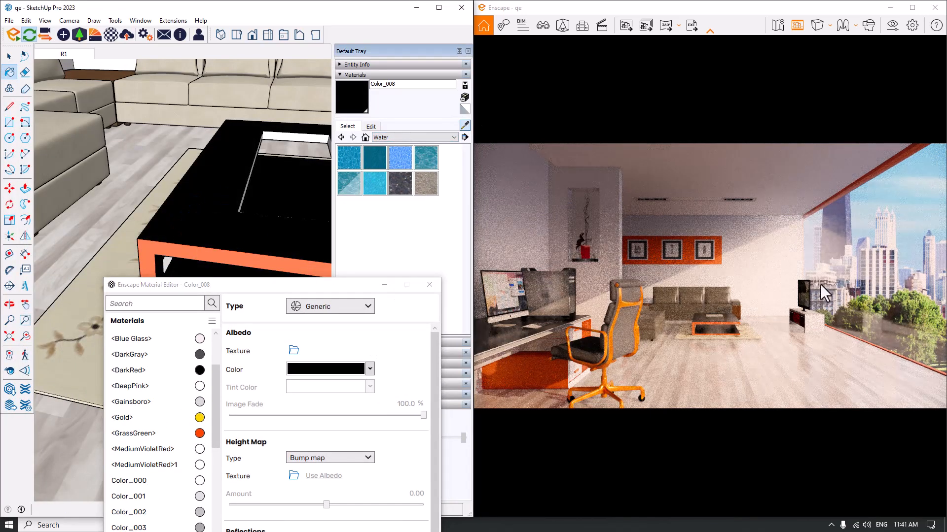
mouse_move(210, 223)
middle_down()
mouse_move(207, 205)
mouse_move(268, 201)
mouse_move(177, 205)
mouse_move(204, 191)
mouse_move(275, 84)
middle_up()
click(303, 66)
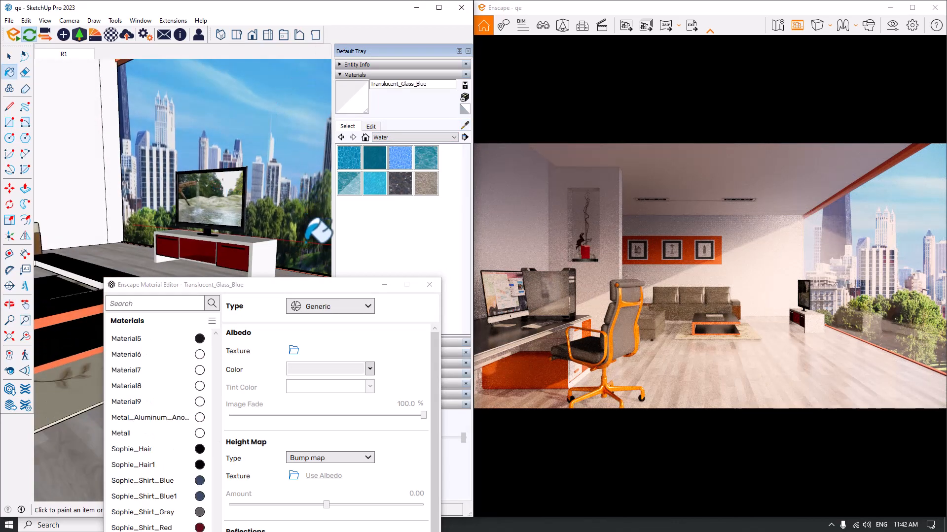
drag(291, 285, 228, 44)
click(306, 129)
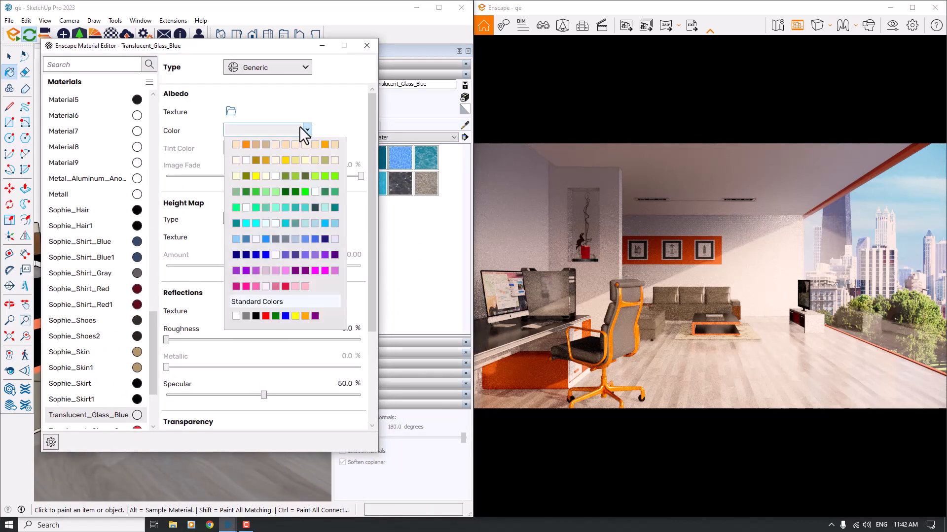
click(315, 178)
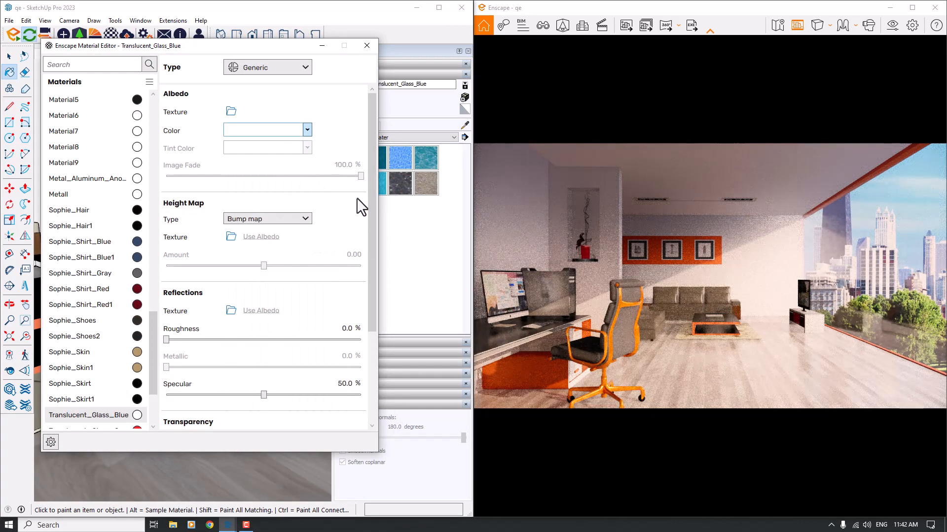
Step: Change the window glass's transparency tint colour to grey
drag(372, 204, 376, 367)
click(308, 414)
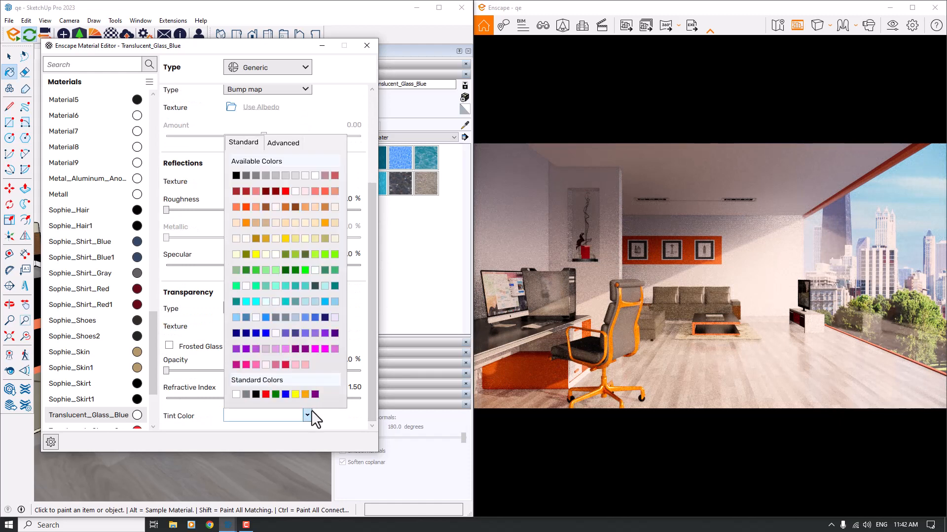
click(265, 176)
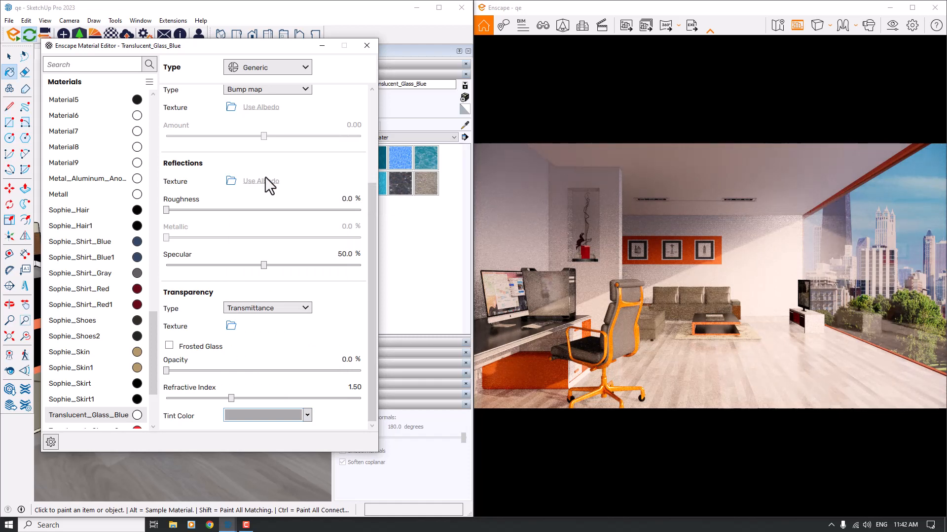
Step: Turn on frosted glass for the window material and set its opacity to 26%
click(169, 346)
drag(168, 373, 256, 372)
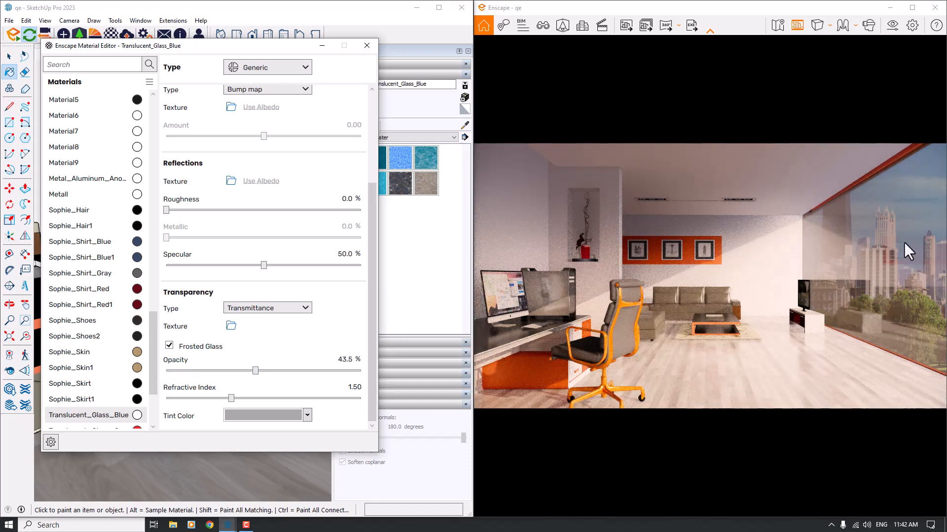
double_click(348, 359)
key(BackSpace)
text(26)
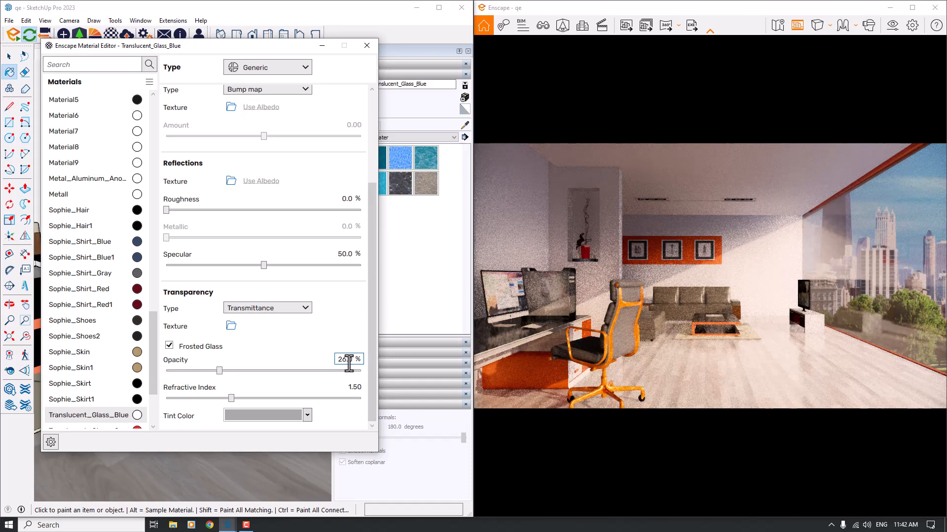
Step: Set the window glass's refractive index to 1
double_click(354, 387)
text(1)
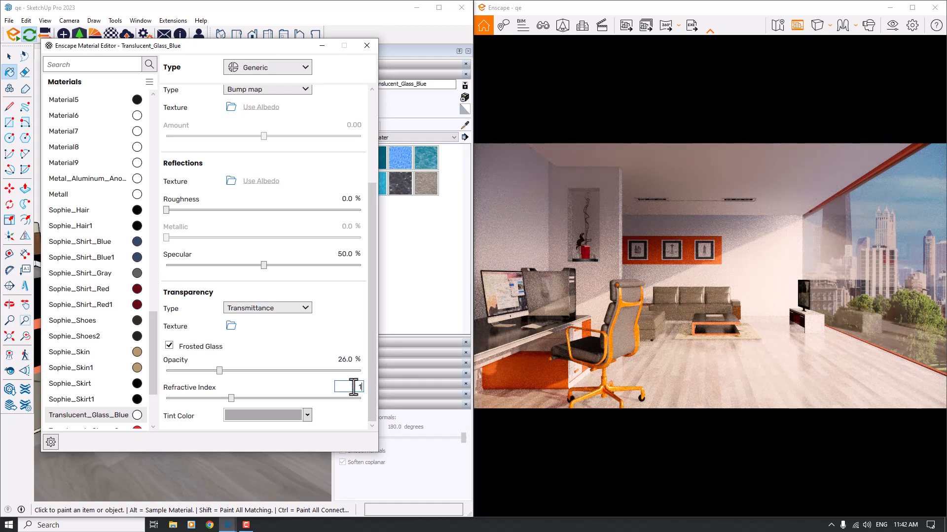
key(Return)
Step: Set the window glass material's roughness to 6% and specular to 42%
click(349, 199)
double_click(349, 199)
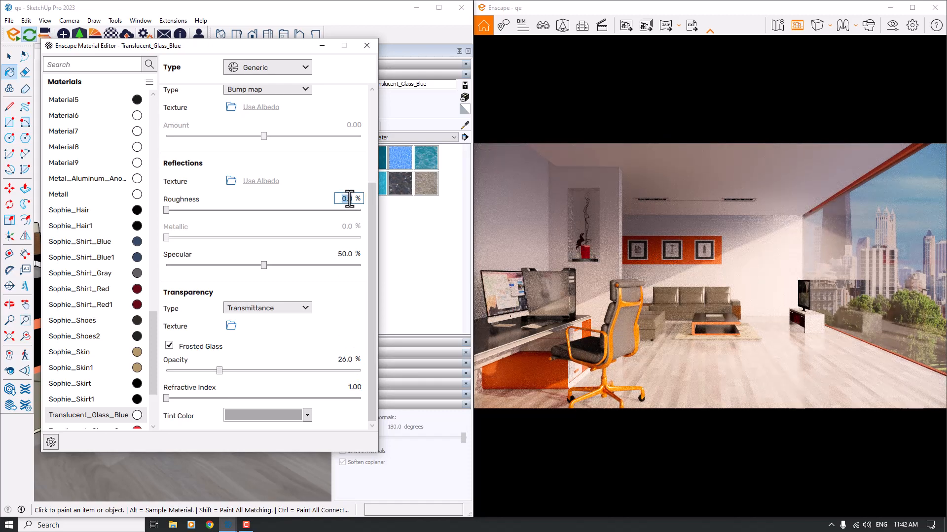
text(6)
key(Return)
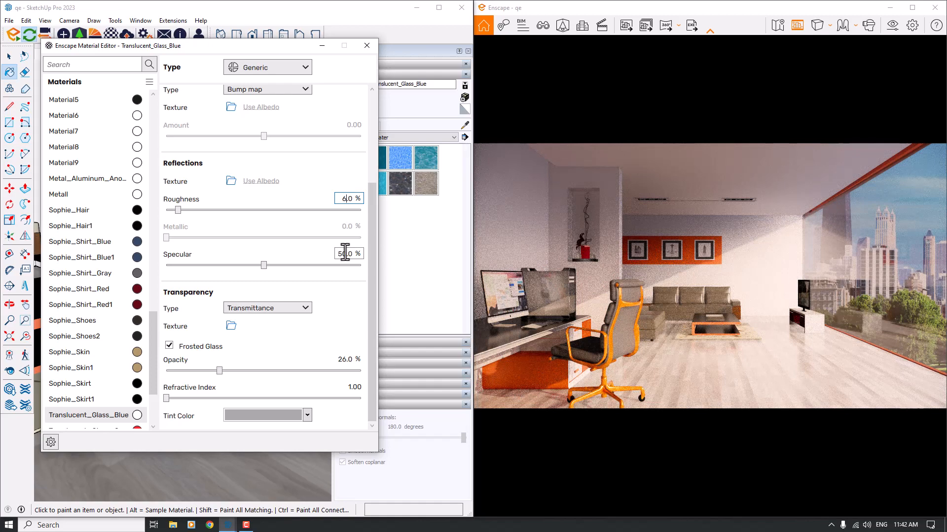
double_click(345, 253)
text(42)
key(Return)
click(366, 42)
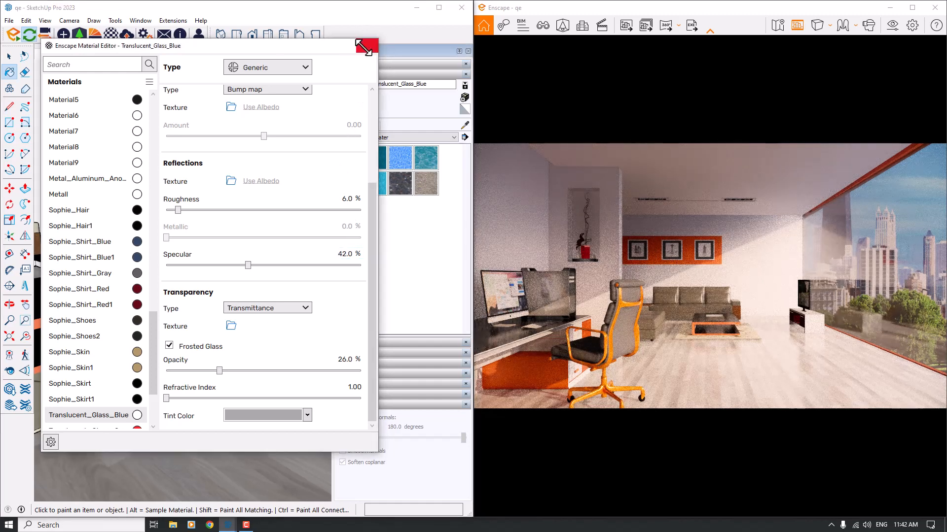
click(366, 45)
Step: Enlarge the Enscape render window and open its asset library
click(912, 7)
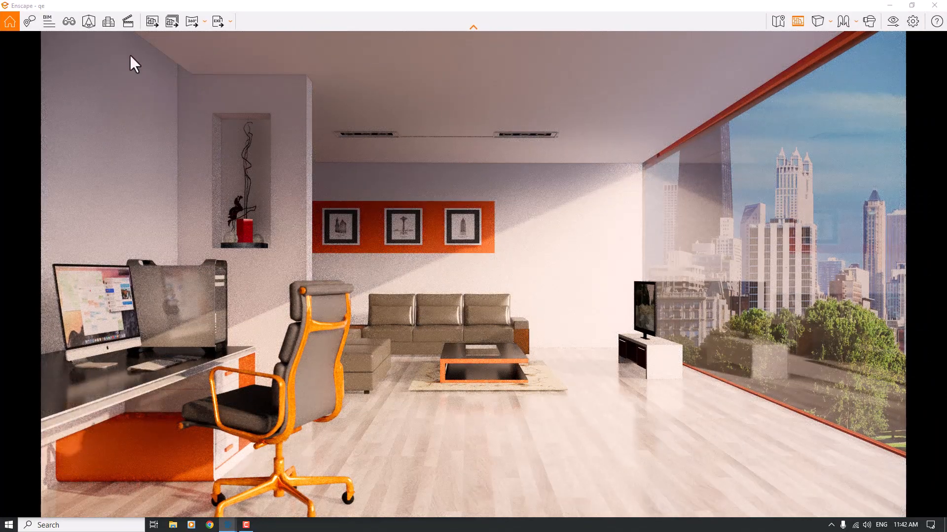
click(89, 21)
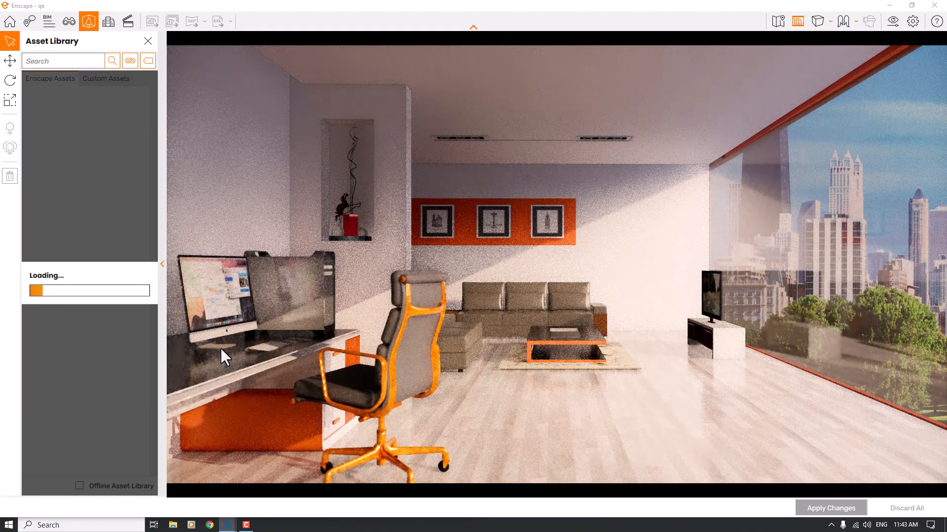
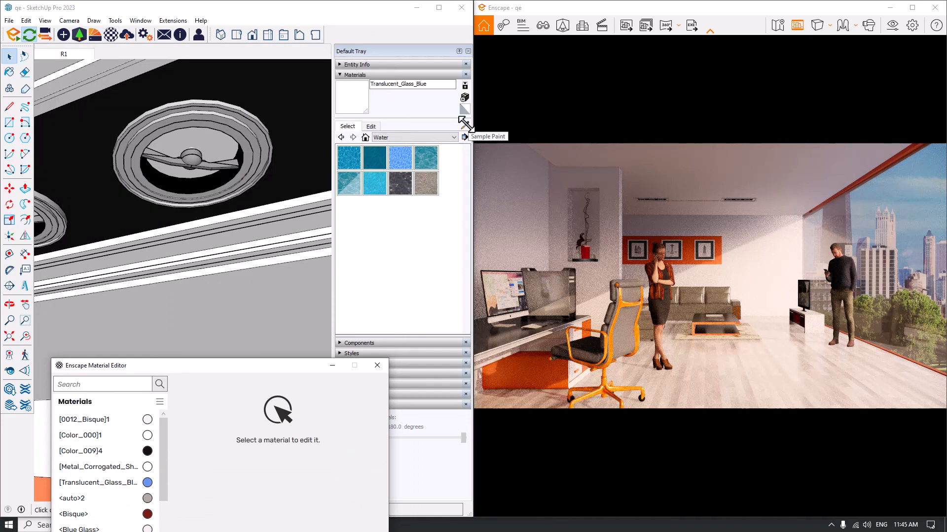
Step: Try the Self-illuminated type on the material of the ceiling spotlight's inner disc
click(465, 125)
click(218, 142)
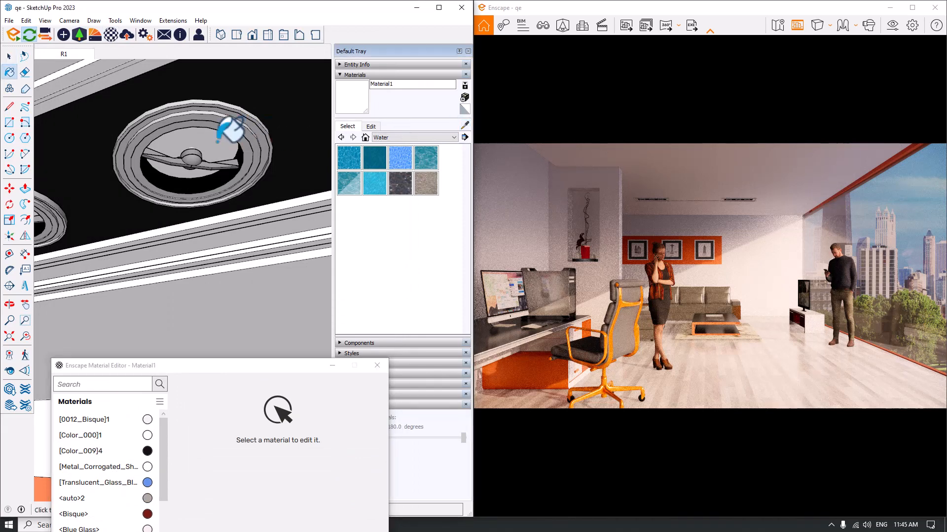
drag(229, 367, 222, 102)
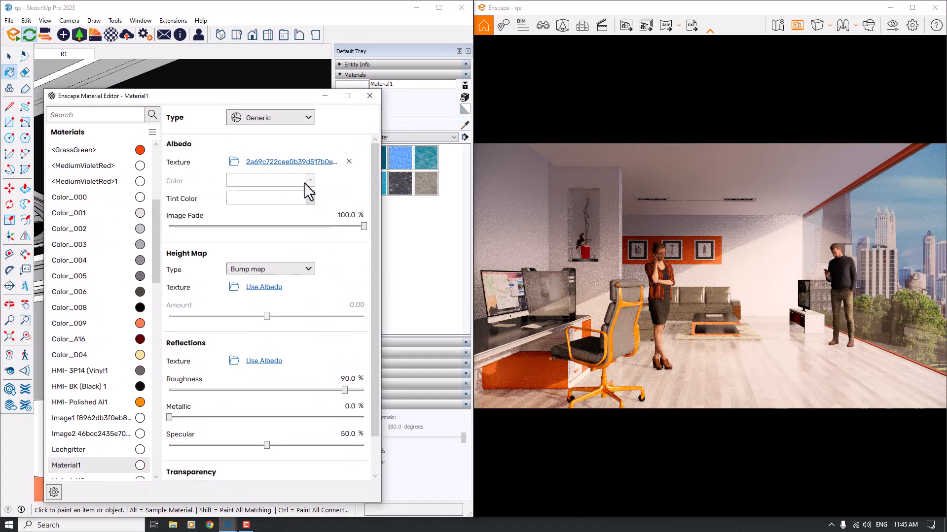
click(306, 121)
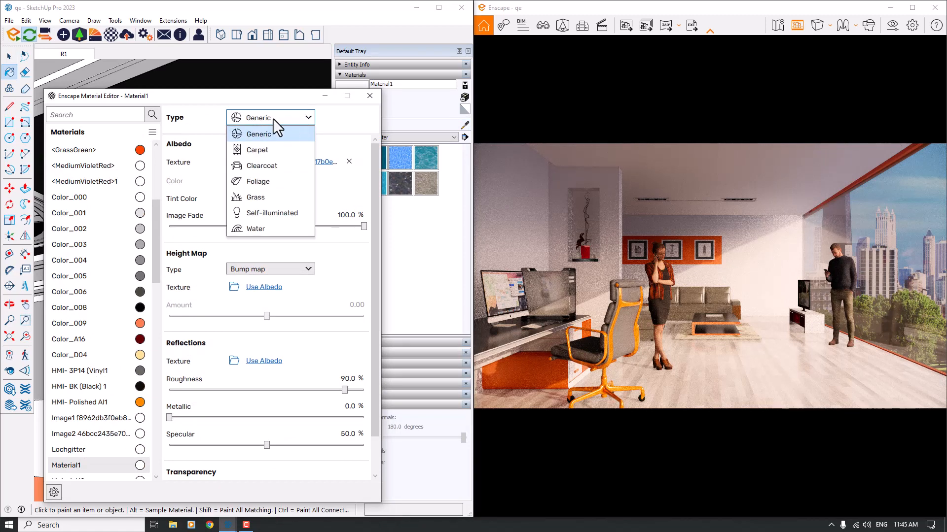
click(261, 215)
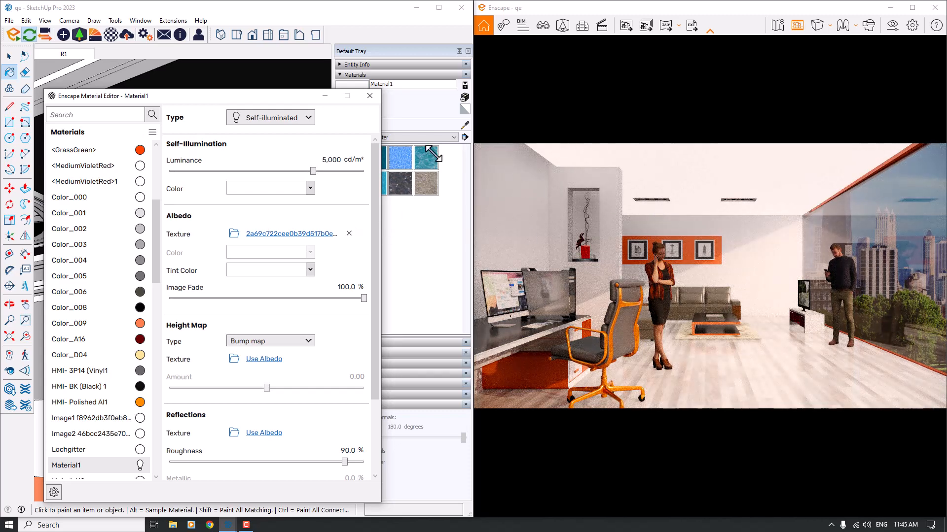
click(294, 120)
click(276, 135)
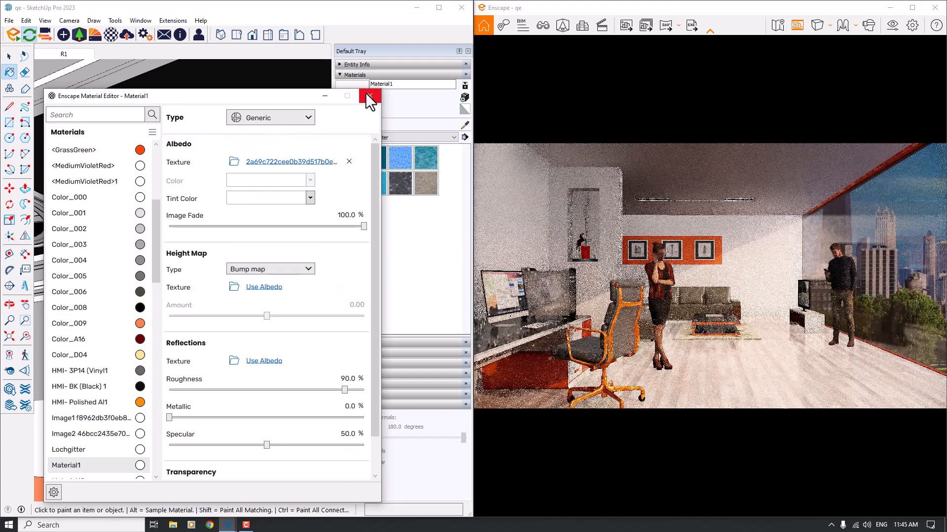
click(369, 96)
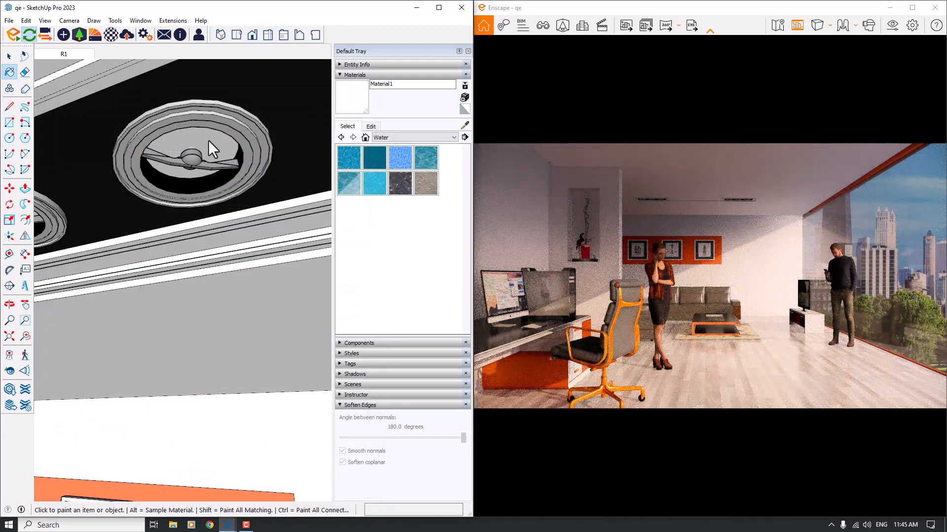
key(space)
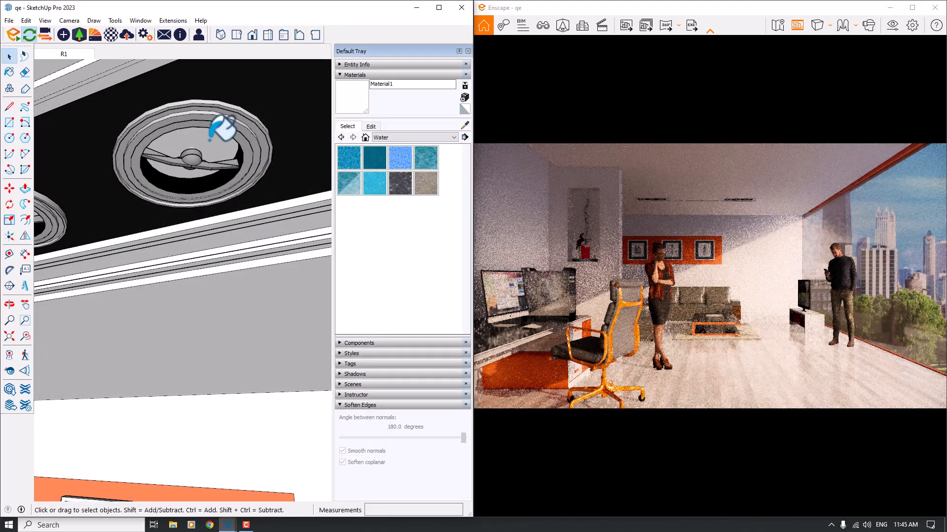
Step: Choose the 0003_DeepPink colour from the Colors-Named material collection
click(409, 137)
scroll(415, 163, up, 3)
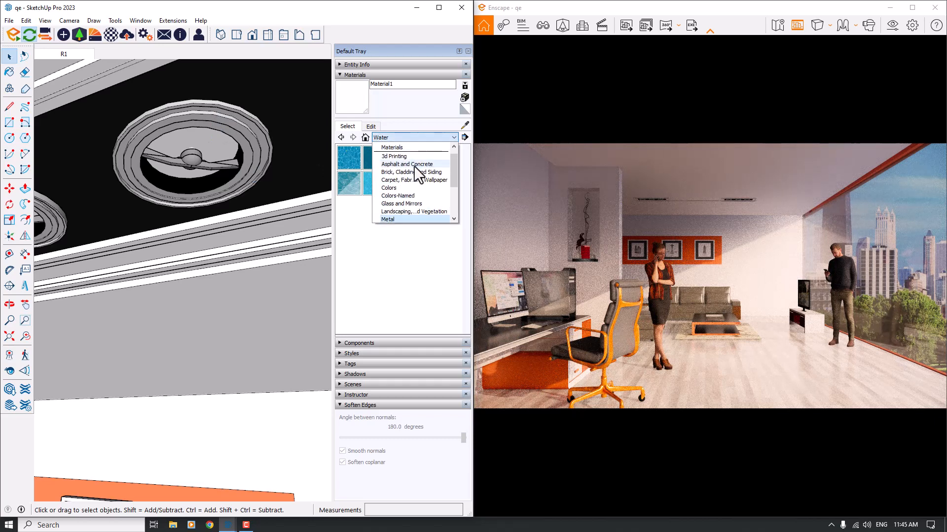
click(407, 197)
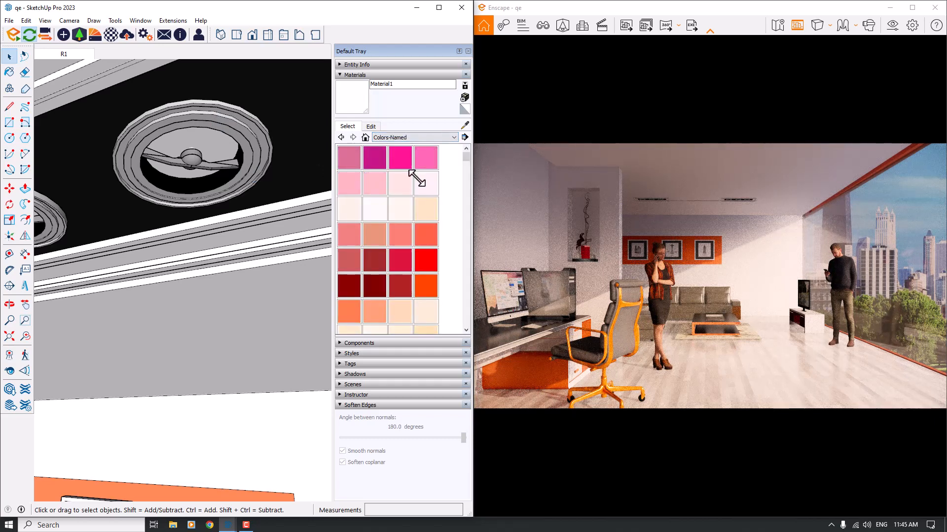
click(400, 159)
Step: Try to paint the ceiling spotlight with the deep pink colour from outside its group
scroll(213, 134, up, 2)
key(space)
click(210, 136)
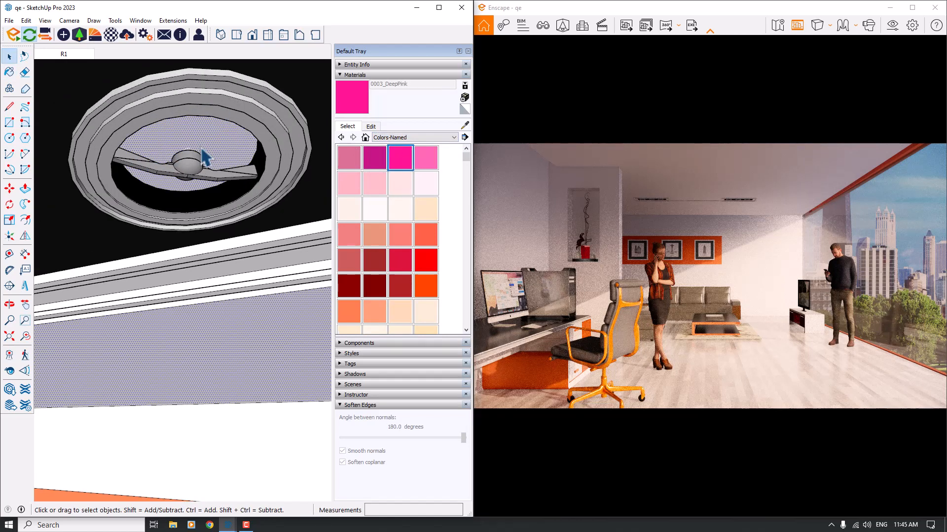
scroll(213, 153, down, 5)
mouse_move(213, 153)
middle_down()
mouse_move(211, 139)
mouse_move(56, 126)
mouse_move(360, 179)
mouse_move(206, 178)
middle_up()
scroll(222, 116, up, 4)
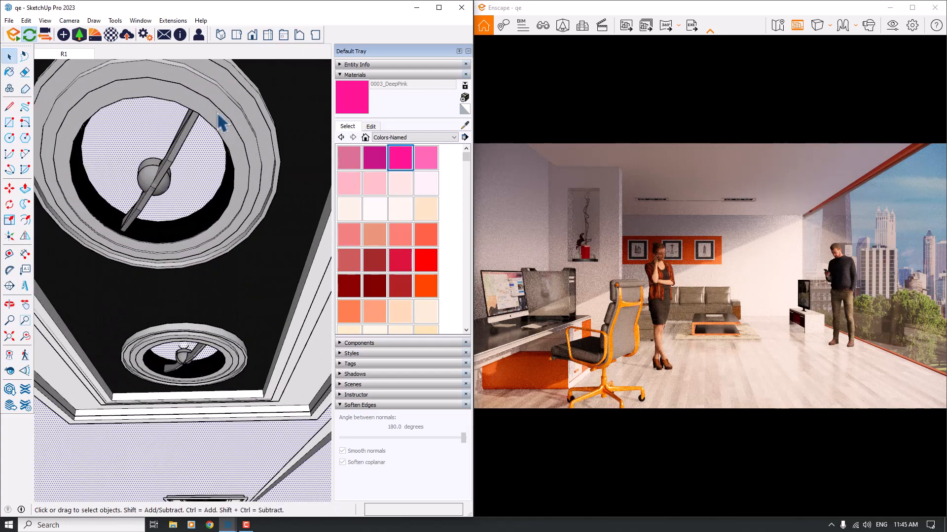
mouse_move(222, 121)
middle_down()
mouse_move(303, 116)
mouse_move(256, 145)
middle_up()
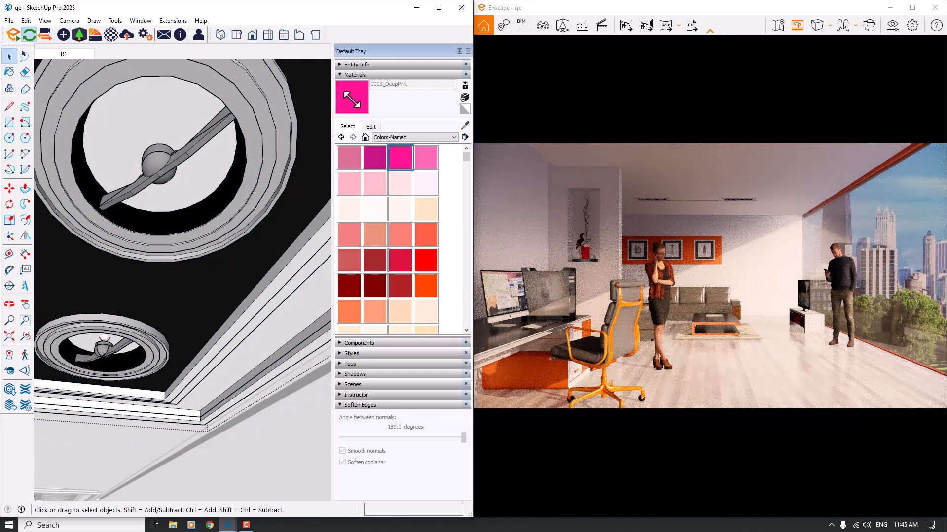
key(b)
click(246, 115)
scroll(279, 148, down, 4)
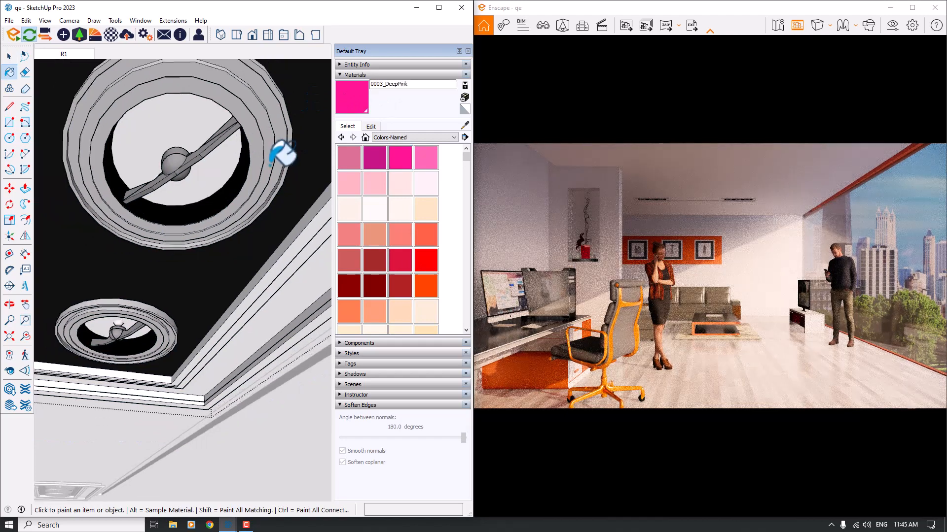
Step: Enter the ceiling fixture's nested groups to make the spotlight's ring faces editable
middle_drag(281, 152, 422, 148)
key(space)
double_click(322, 175)
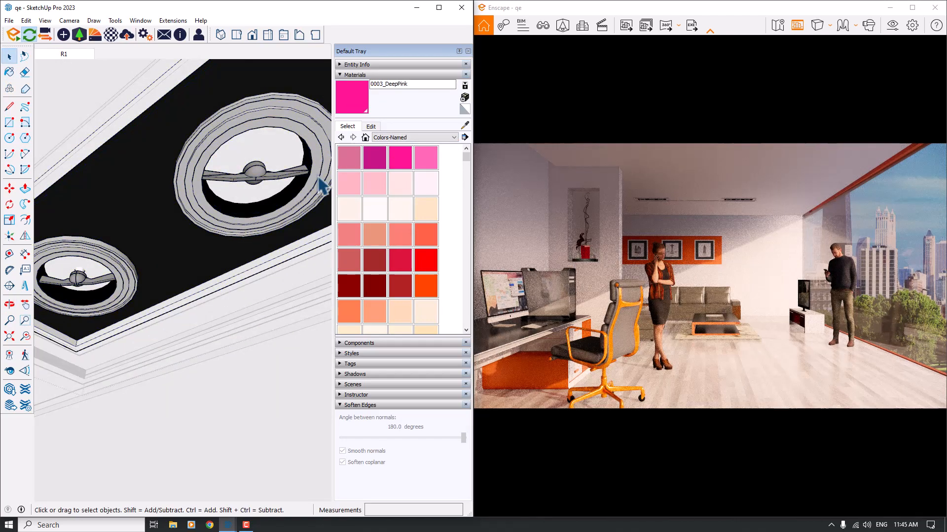
scroll(319, 173, up, 2)
triple_click(319, 170)
scroll(322, 175, down, 3)
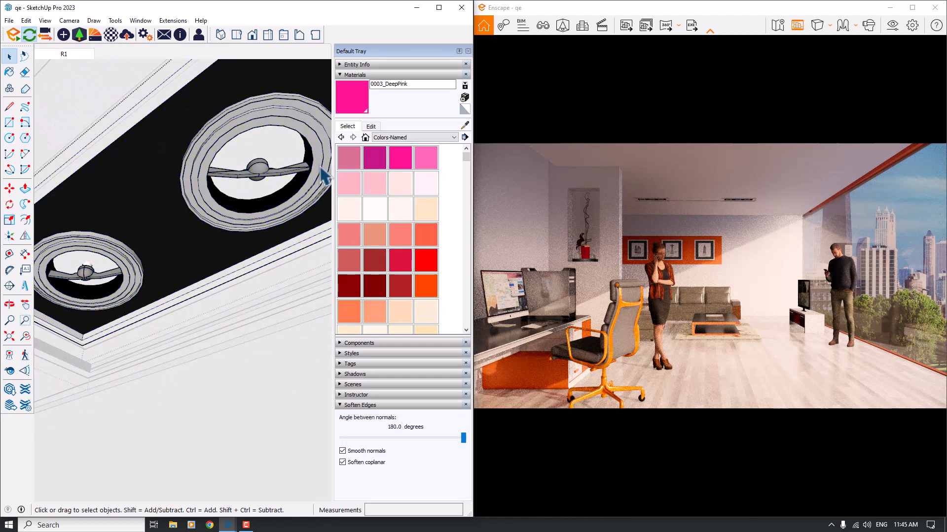
double_click(320, 171)
triple_click(321, 170)
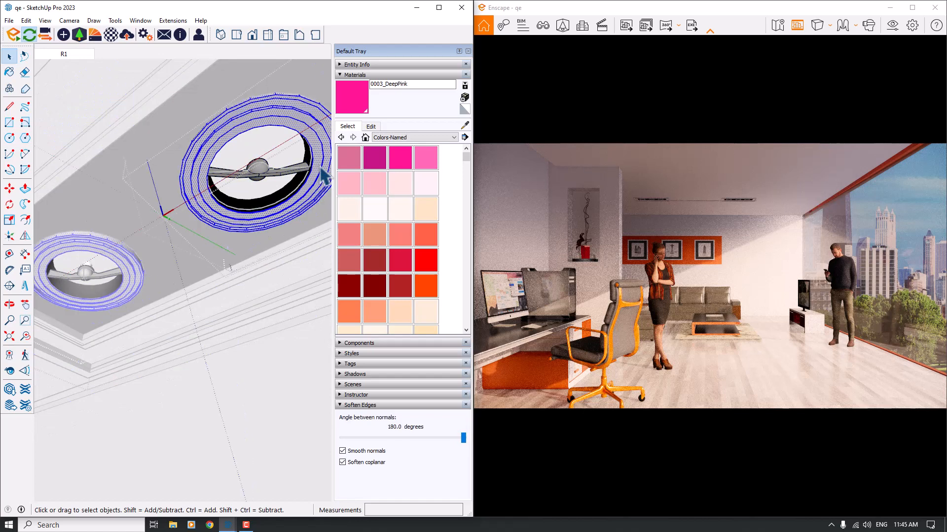
click(320, 170)
Step: Paint the spotlight's inner and outer ring faces with 0003_DeepPink
scroll(321, 171, up, 2)
click(340, 105)
click(323, 110)
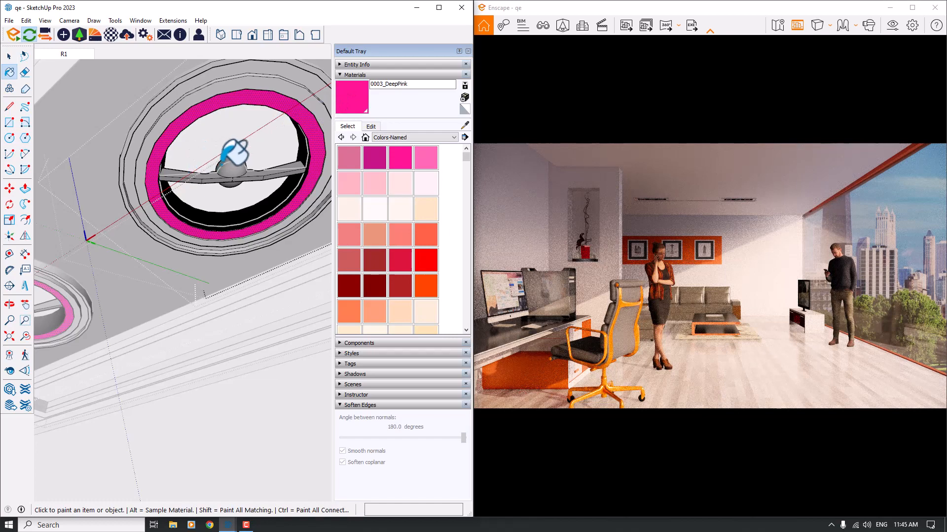
scroll(277, 85, up, 2)
click(271, 82)
key(space)
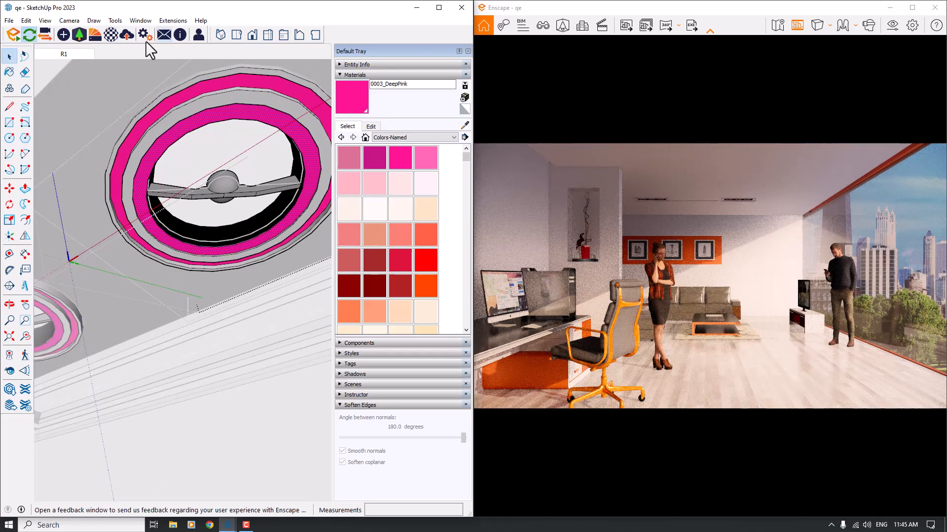
Step: Sample the spotlight rings' pink material for the Enscape Material Editor and change its type to Self-illuminated
click(111, 35)
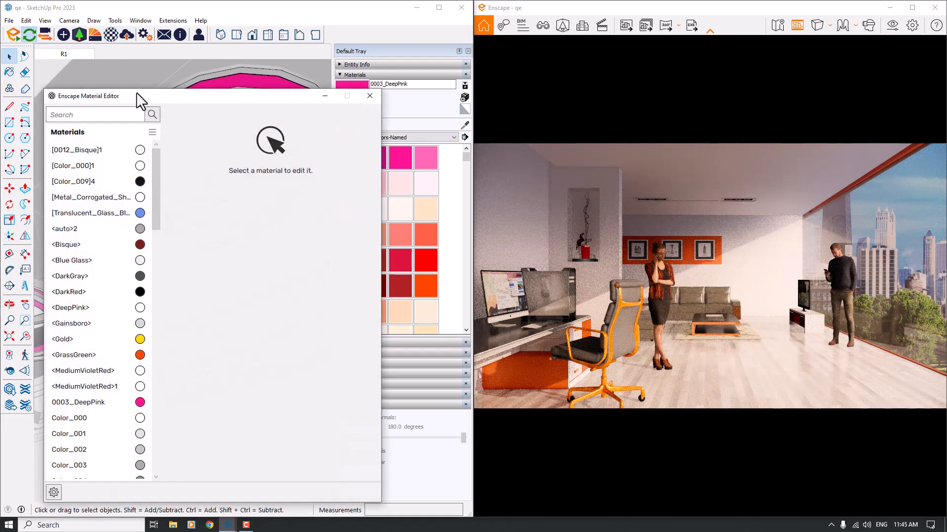
drag(136, 92, 133, 168)
click(462, 126)
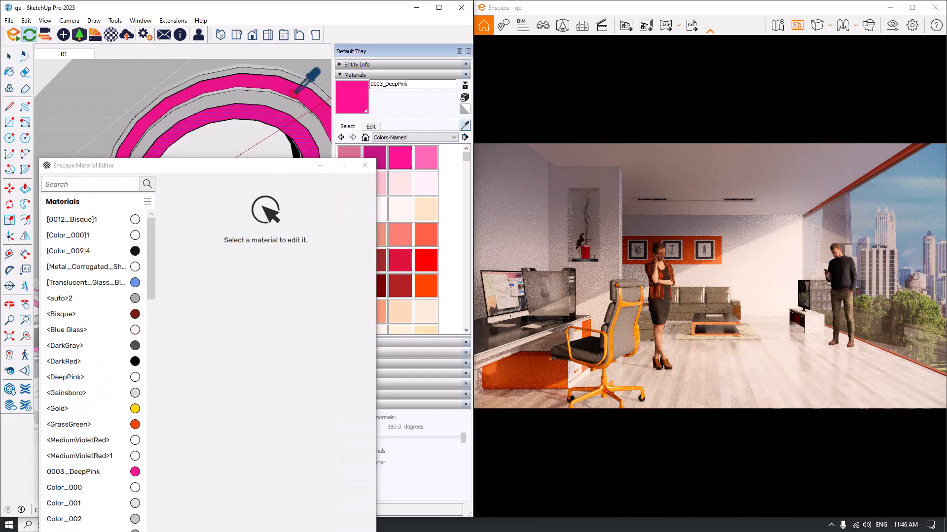
click(291, 95)
click(271, 187)
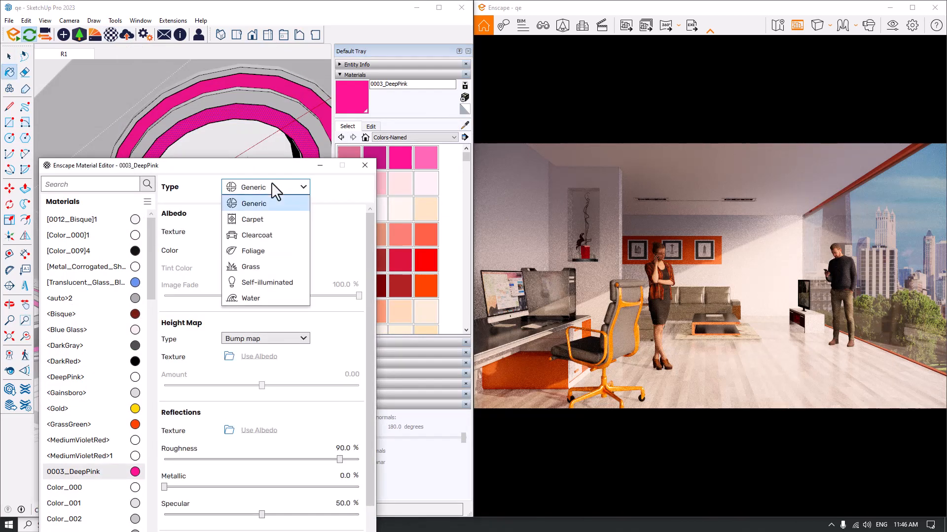
click(262, 285)
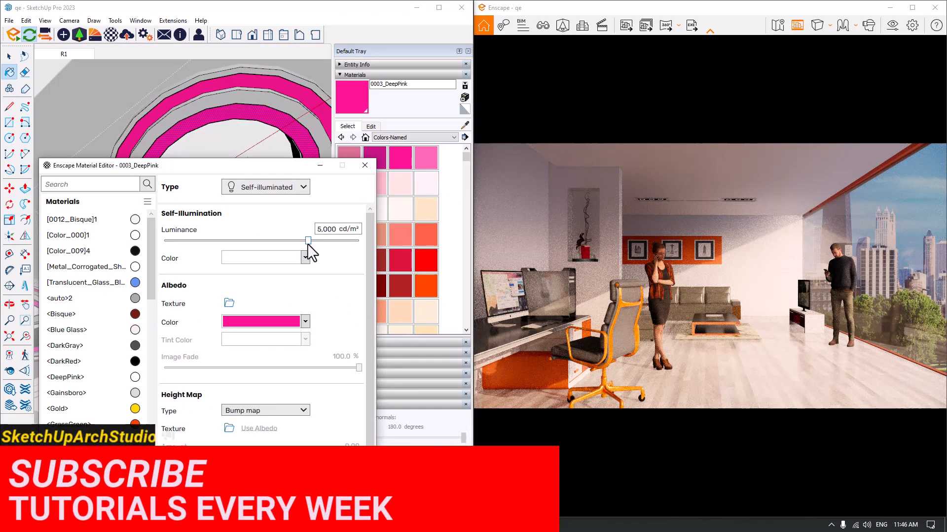
Step: Set the spotlight ring material's luminance to 36,000 cd/m²
drag(308, 241, 335, 241)
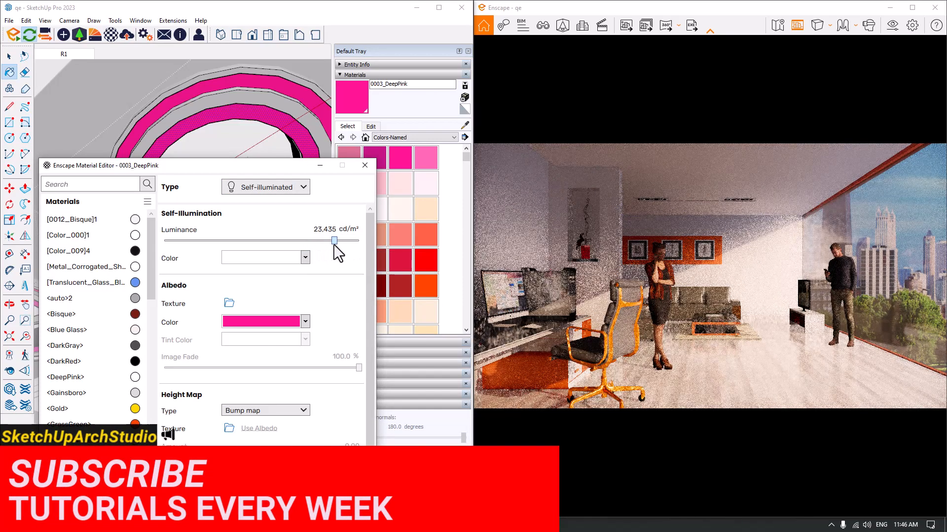
double_click(329, 231)
key(BackSpace)
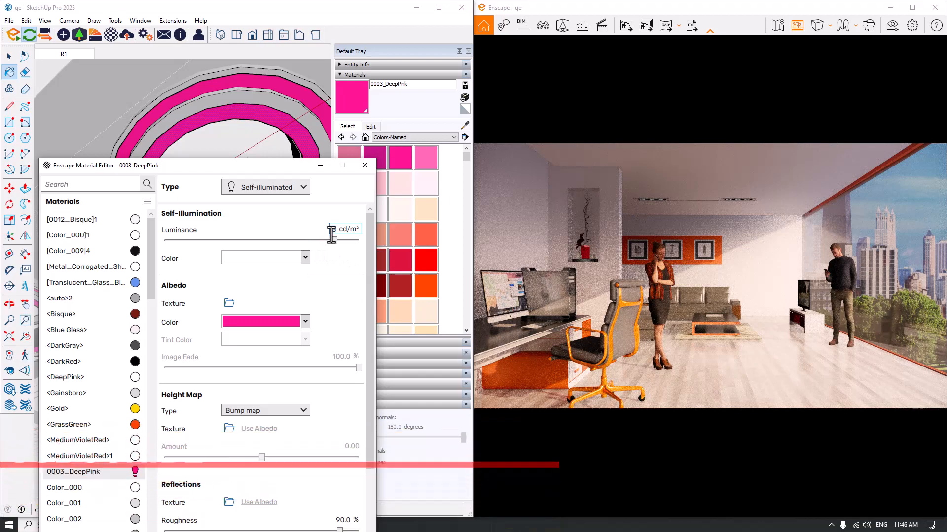
text(36000)
key(Return)
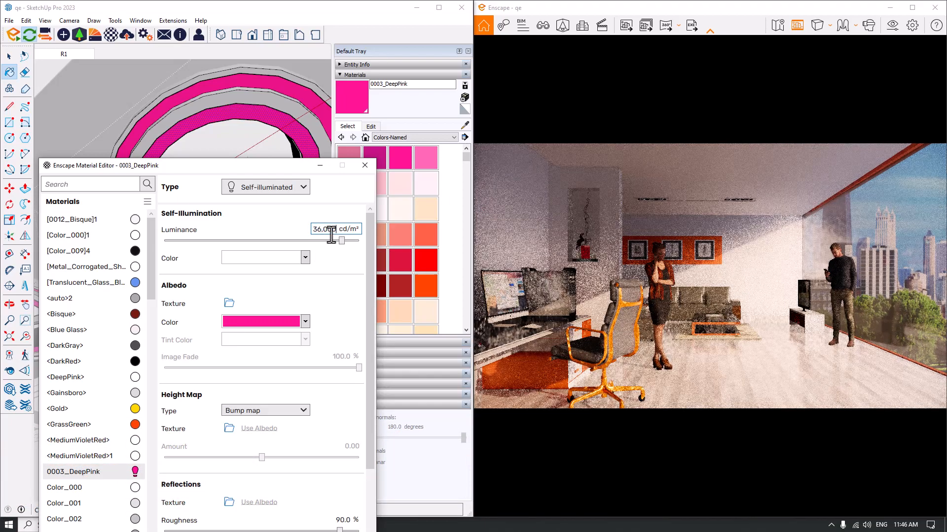
Step: Change the spotlight ring material's albedo colour to white and its self-illumination colour to pale beige
click(305, 322)
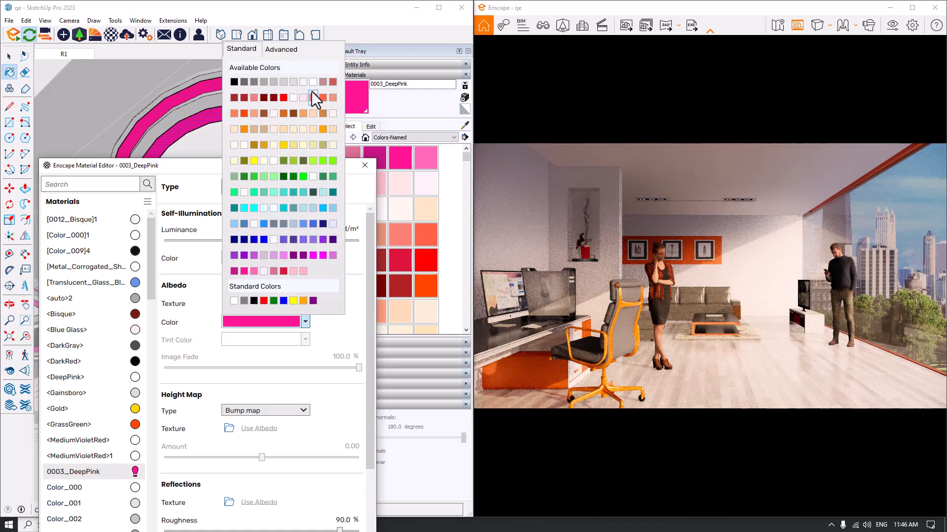
click(312, 97)
click(298, 258)
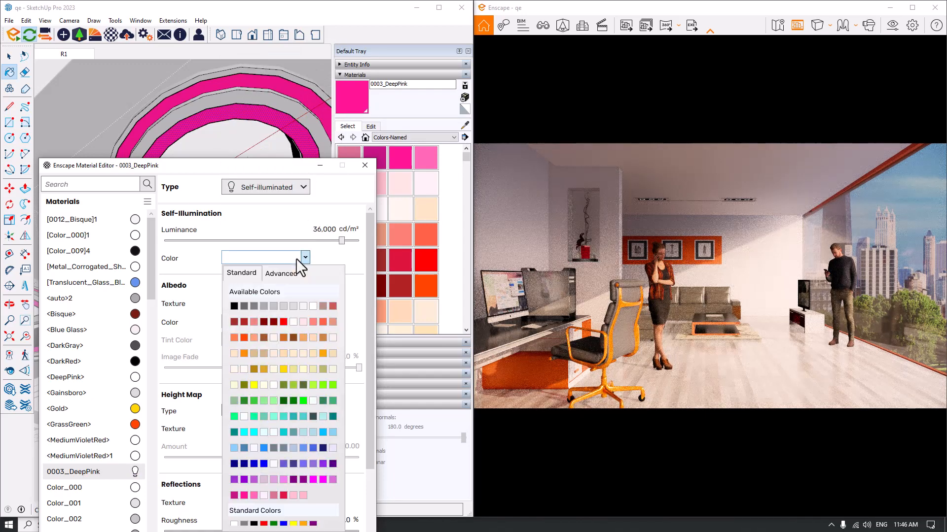
click(331, 353)
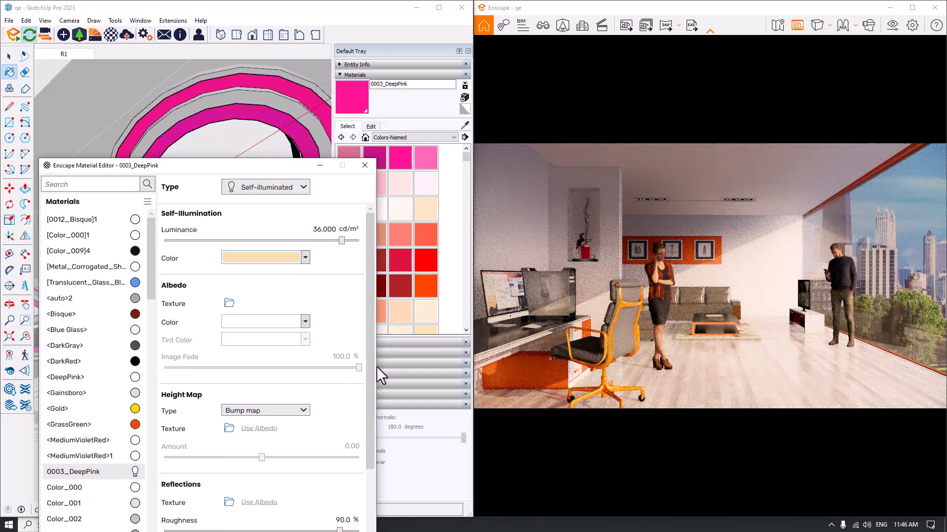
drag(374, 366, 348, 454)
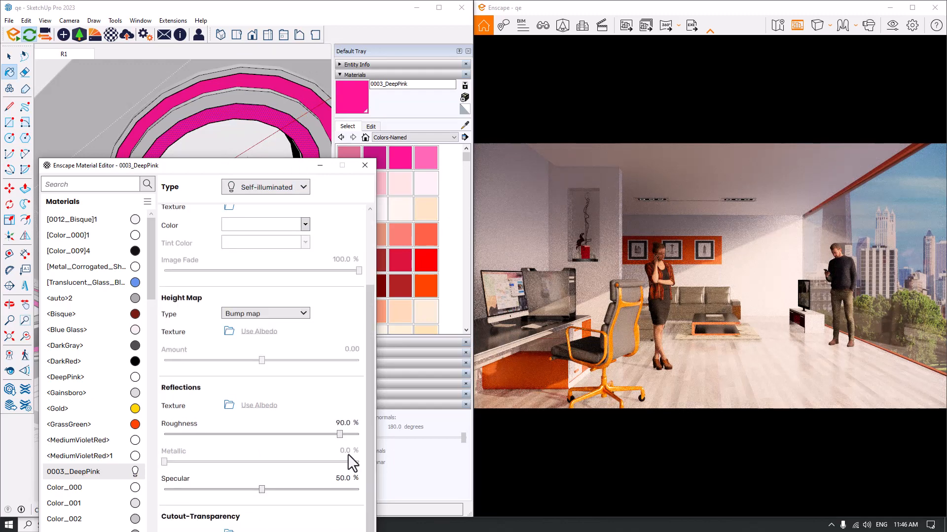
Step: Set the spotlight ring material's specular to 99% and its roughness to 44%
click(341, 481)
text(99)
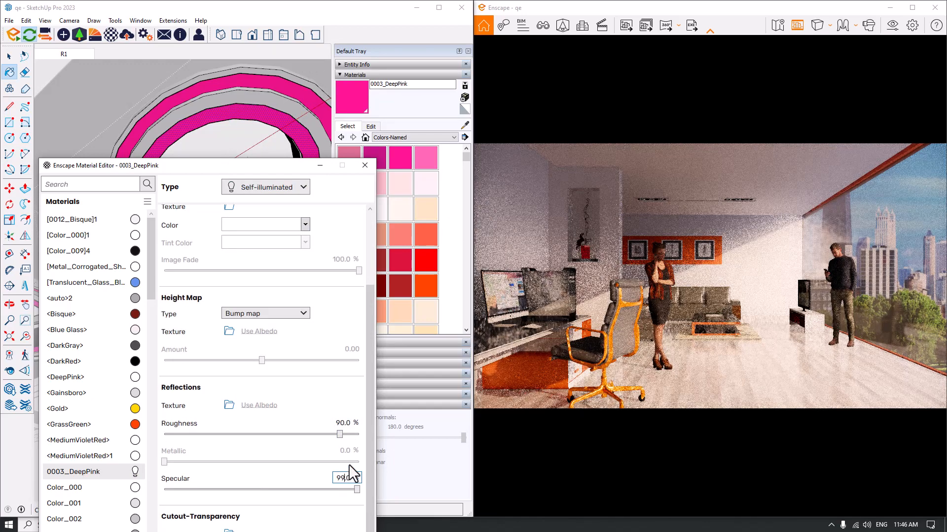
click(342, 423)
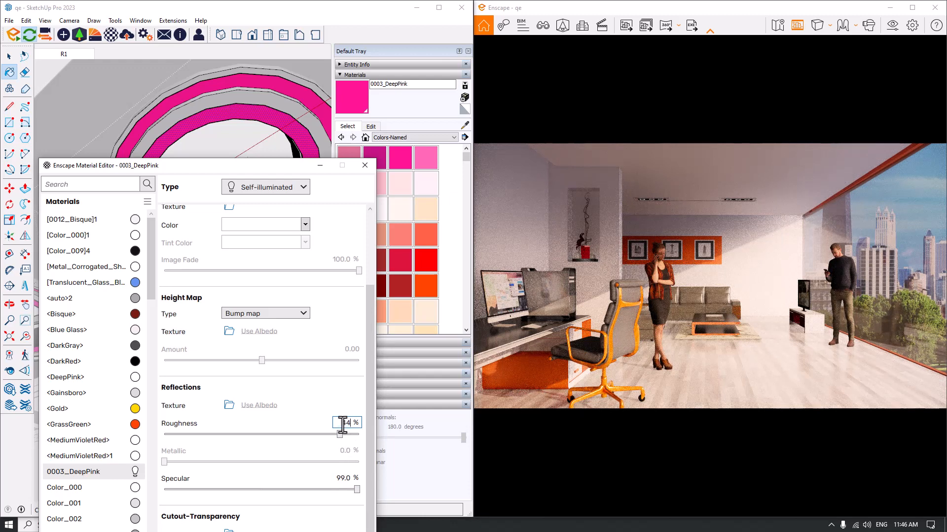
text(44)
key(Return)
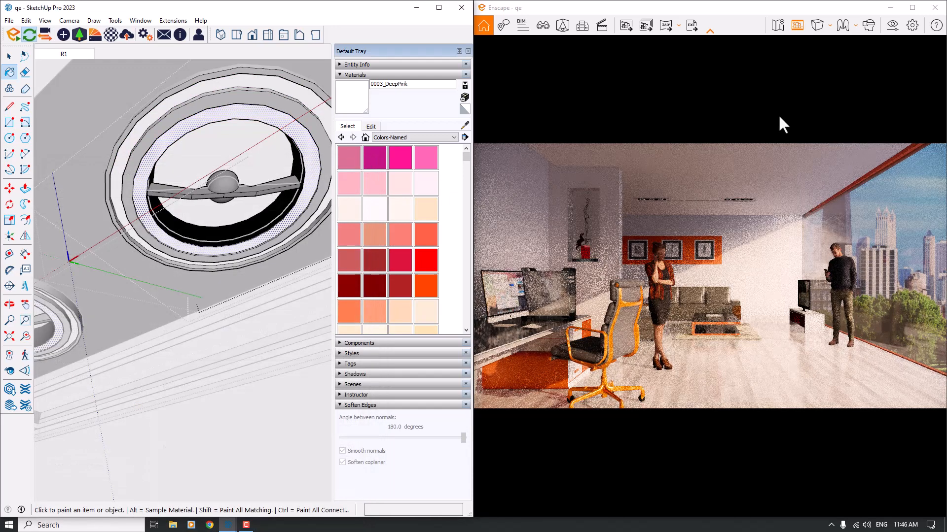
Step: Maximize the Enscape render window, look around the room from another angle and return to the saved view R1
click(912, 8)
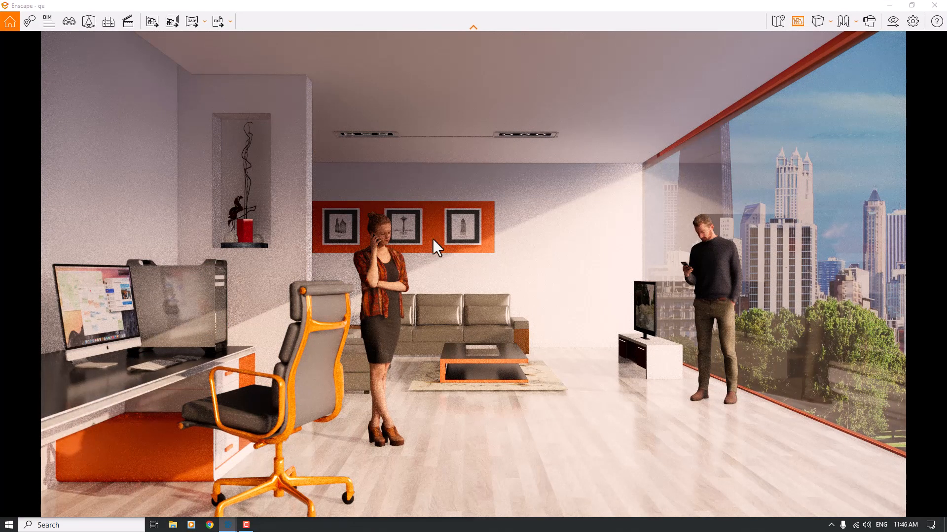
right_drag(437, 244, 473, 241)
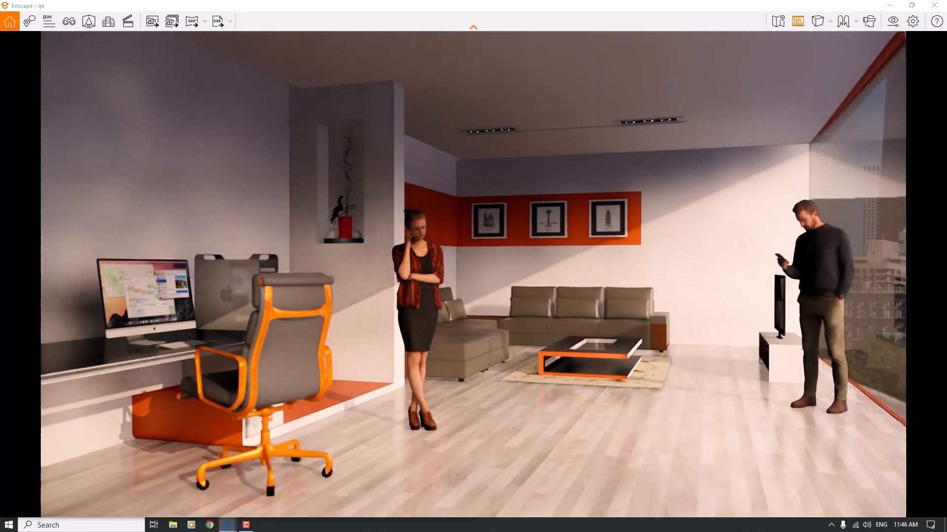
key(e)
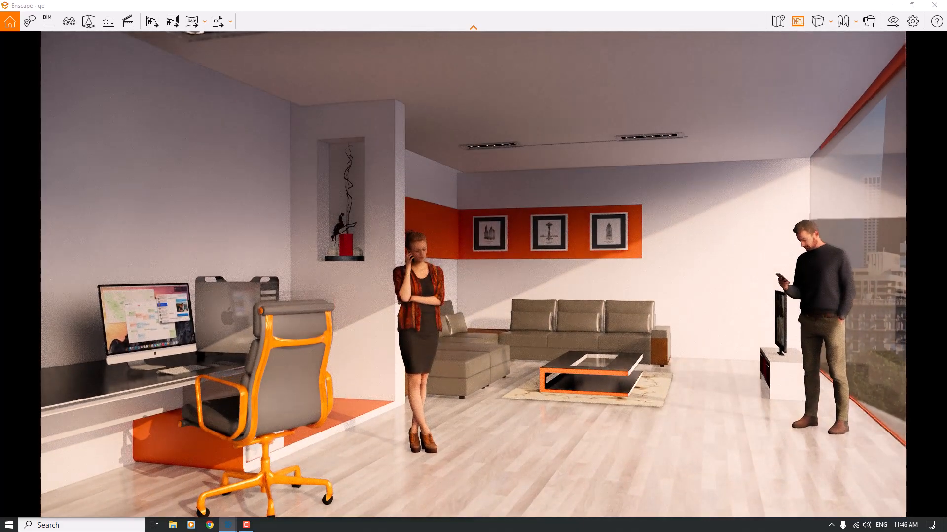
key(v)
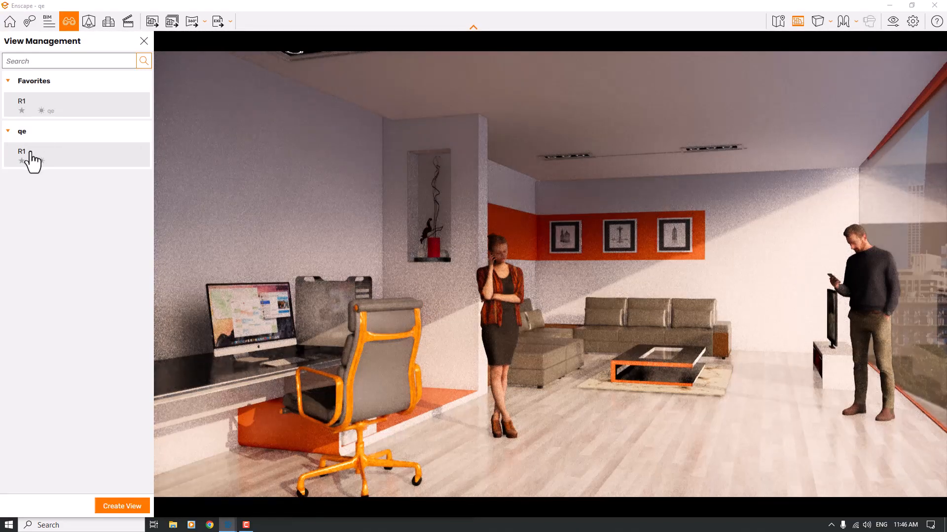
click(31, 160)
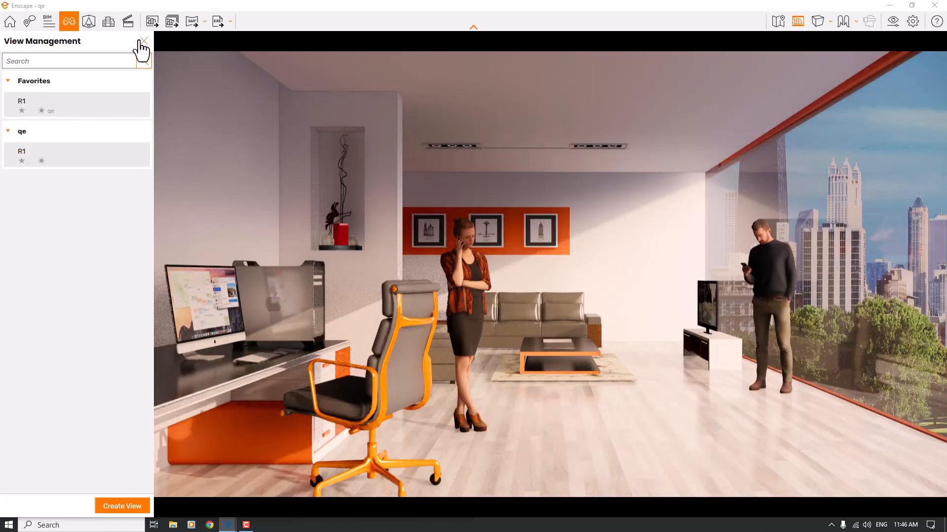
click(143, 42)
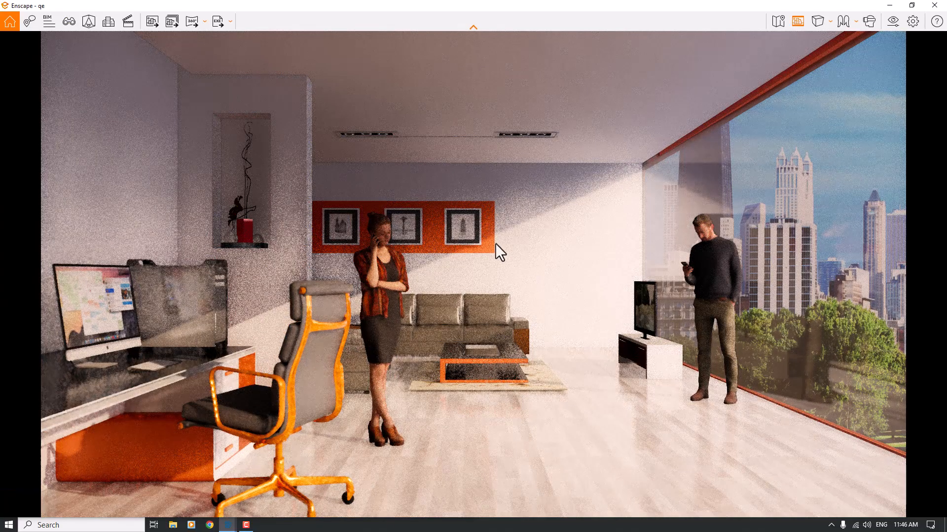
Step: Set the sun brightness to 66% in the atmosphere's visual settings
click(892, 20)
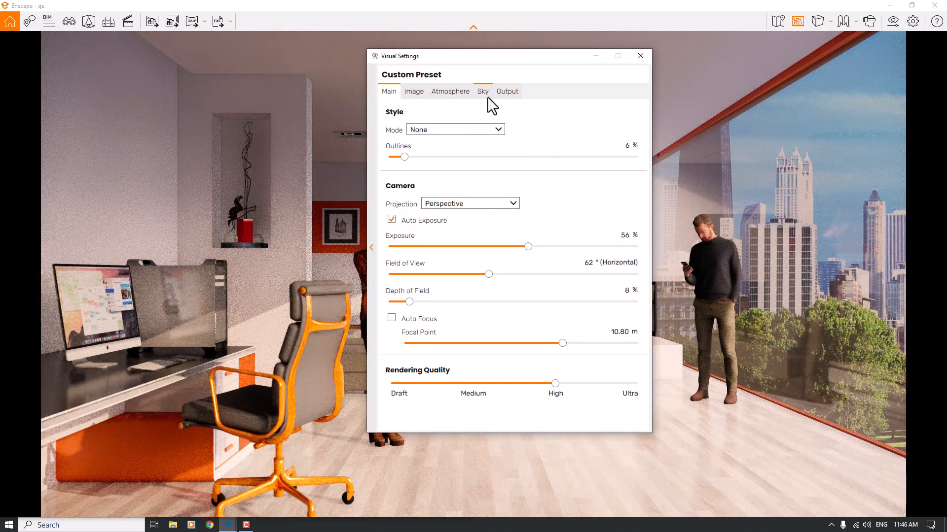
click(447, 93)
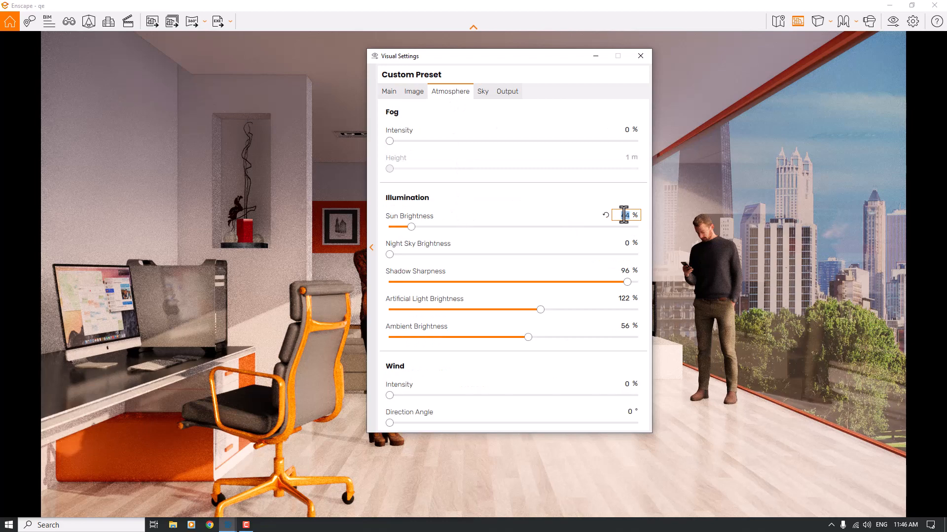
key(Return)
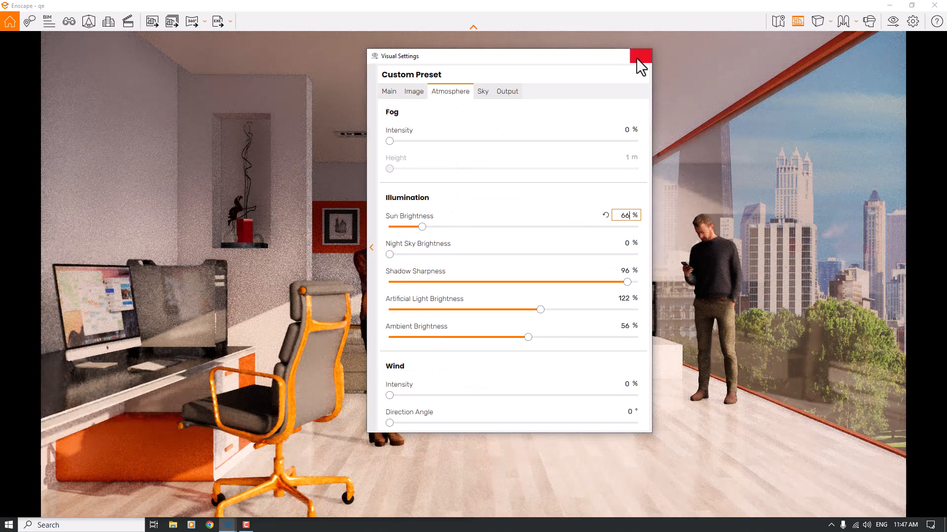
click(640, 56)
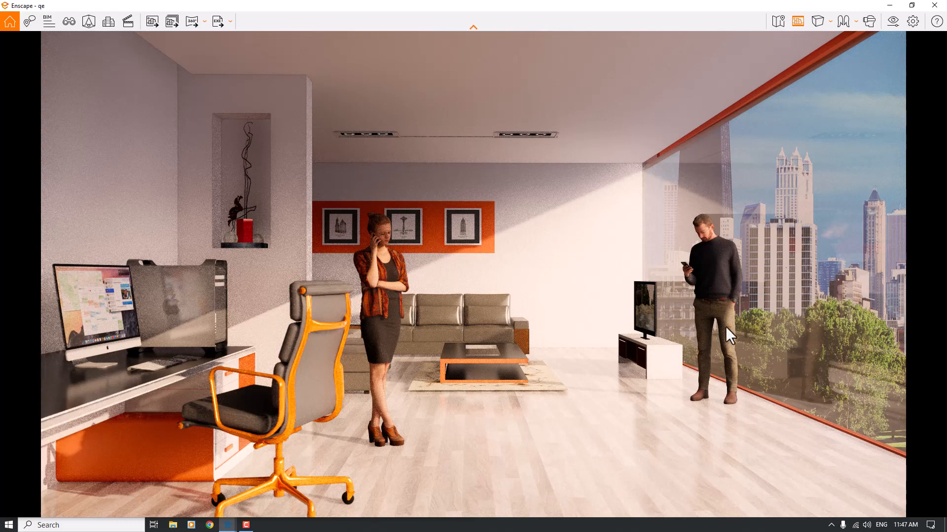
Step: Move the standing man asset closer to the camera beside the window, to about X 7.66, Z -3.46
click(90, 21)
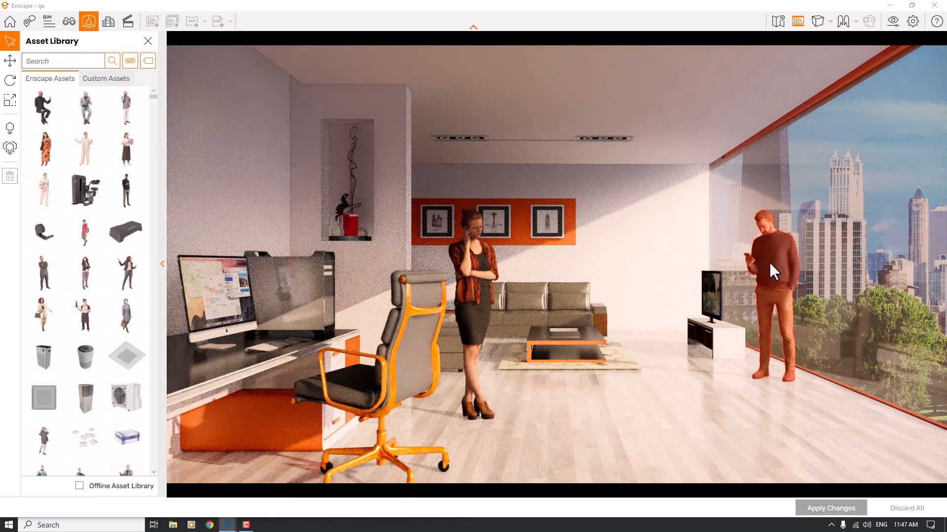
click(768, 262)
click(10, 60)
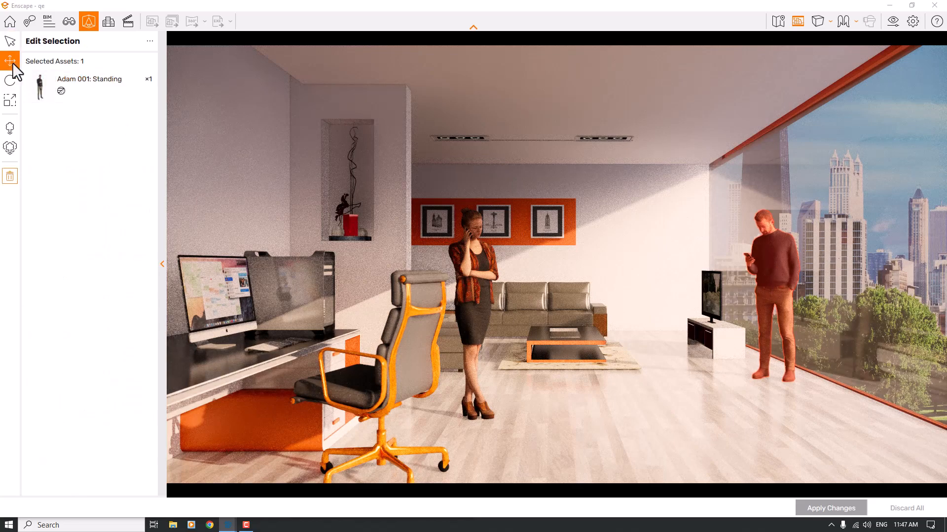
drag(773, 382, 876, 434)
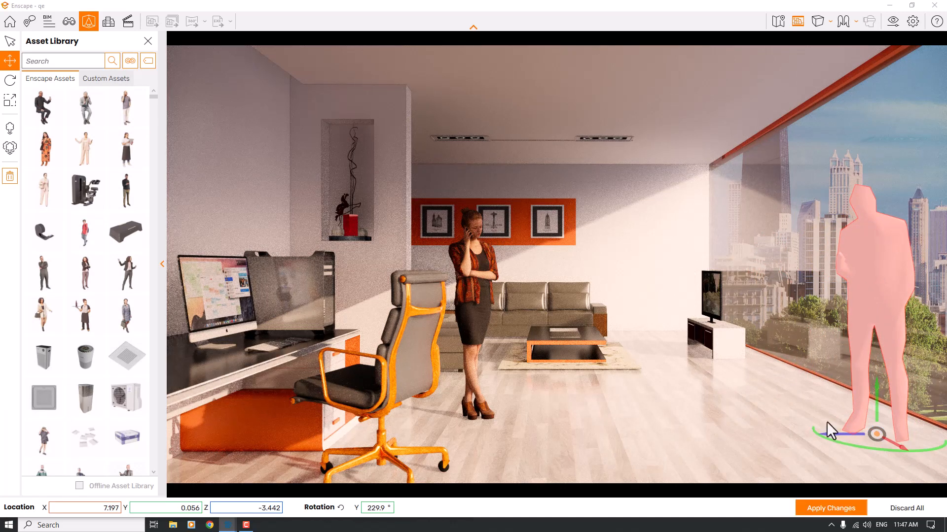
drag(876, 434, 845, 419)
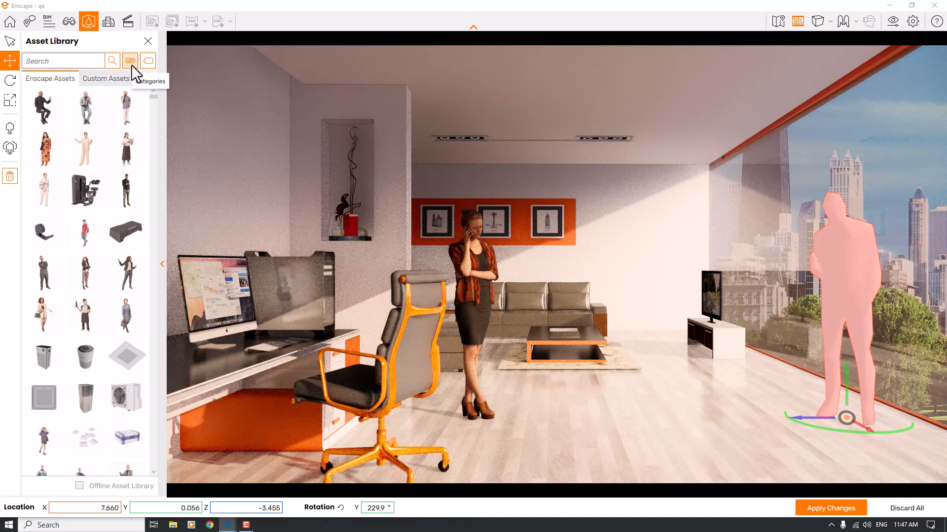
Step: Switch the standing man's clothing to the yellow-brown material variant and apply the asset changes
click(11, 44)
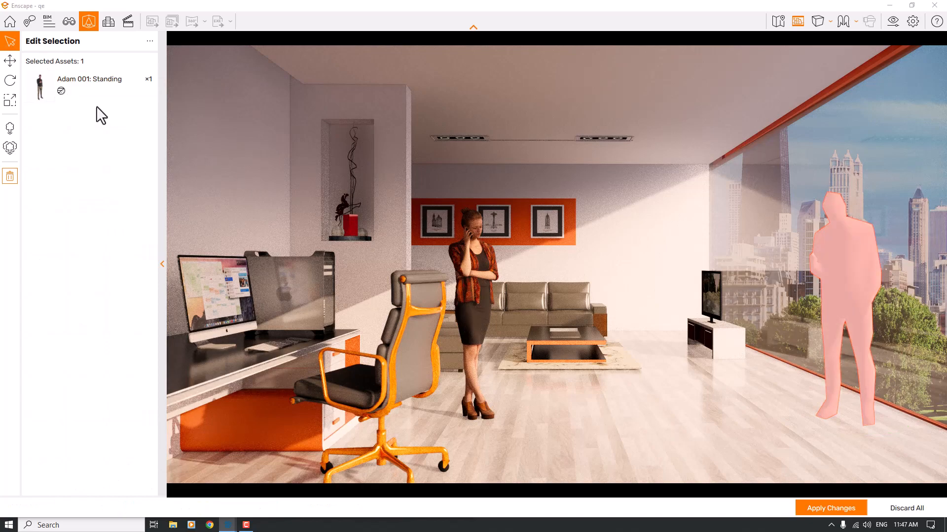
click(59, 91)
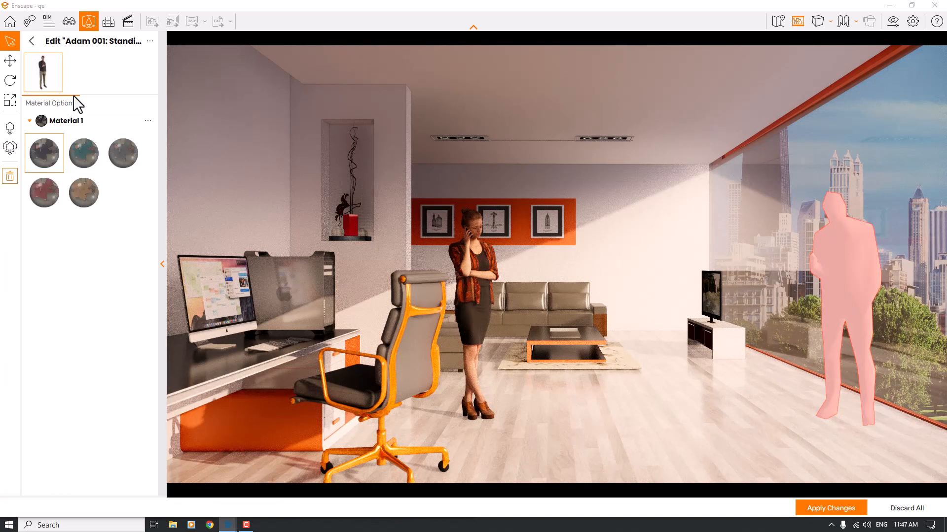
click(91, 191)
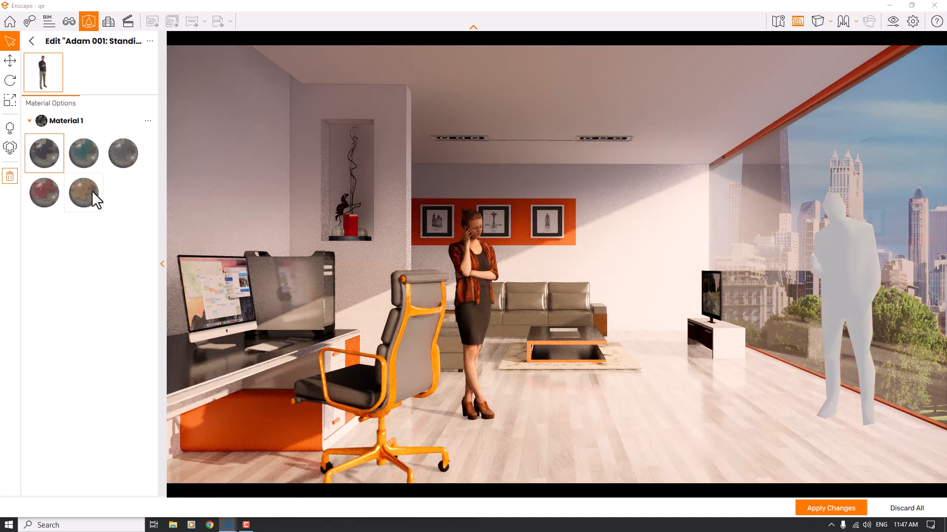
click(835, 509)
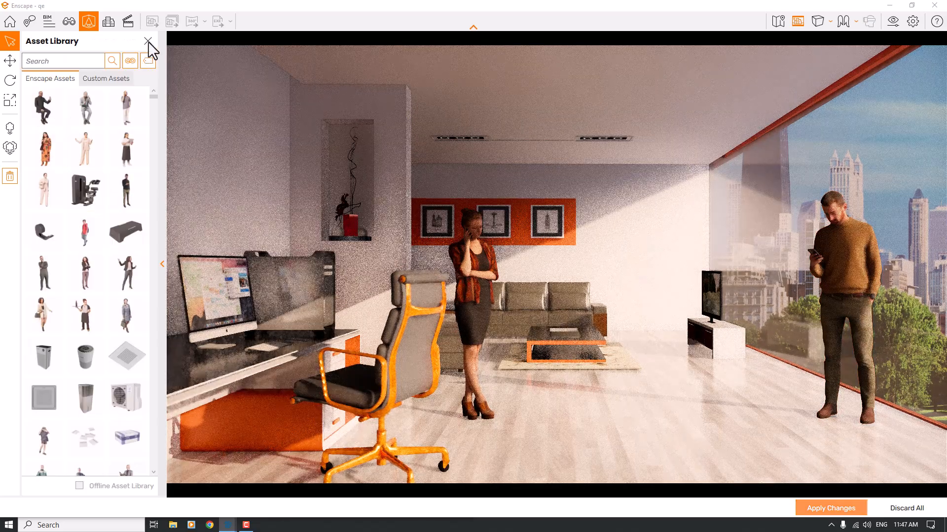
click(148, 41)
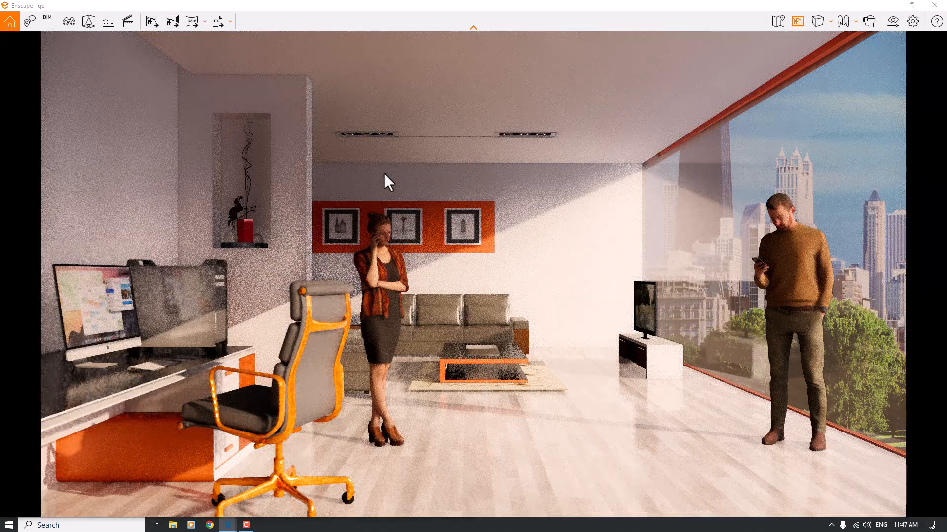
Step: Set the rendering quality to Ultra and adjust the camera exposure in the visual settings
click(897, 18)
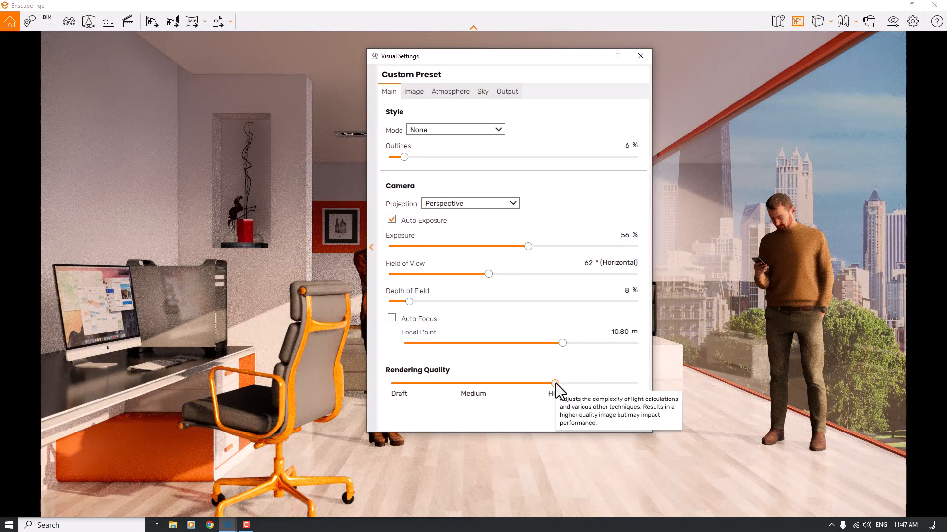
drag(555, 383, 635, 383)
click(640, 57)
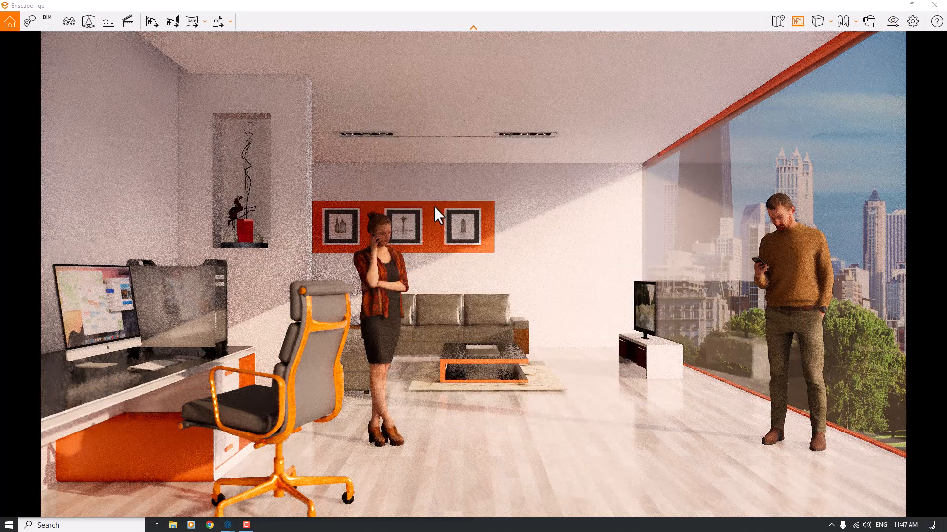
click(891, 24)
click(623, 236)
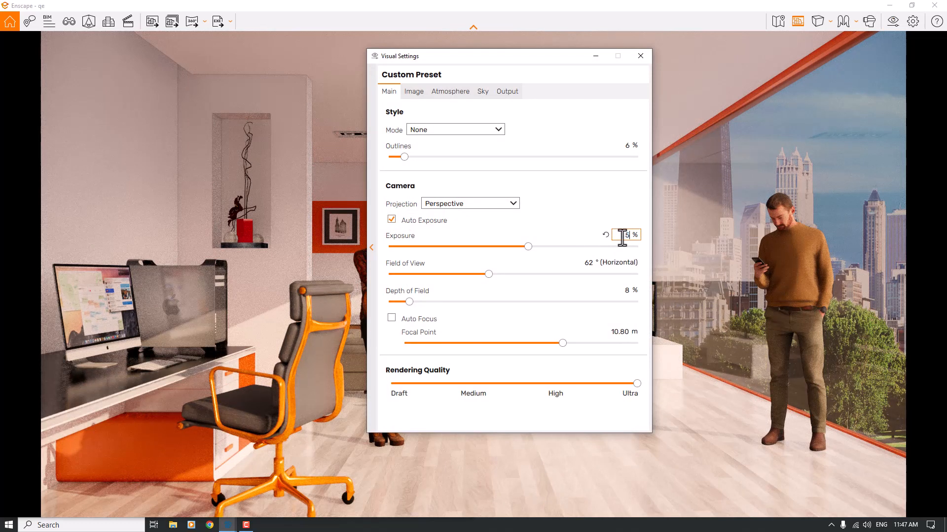
click(641, 55)
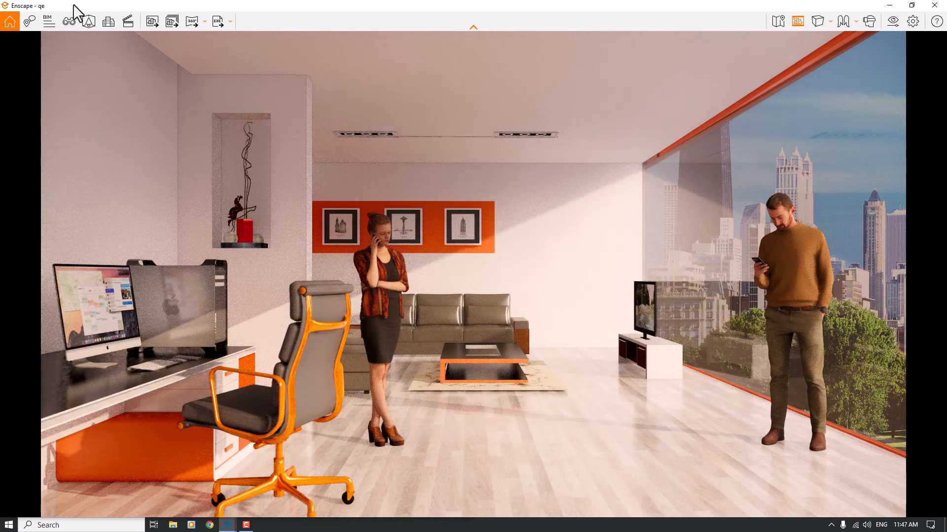
click(157, 20)
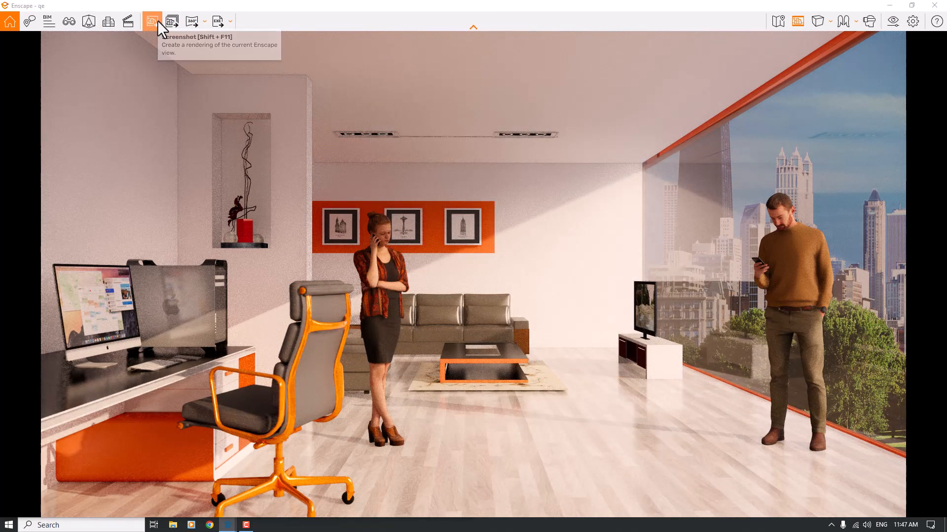
click(41, 284)
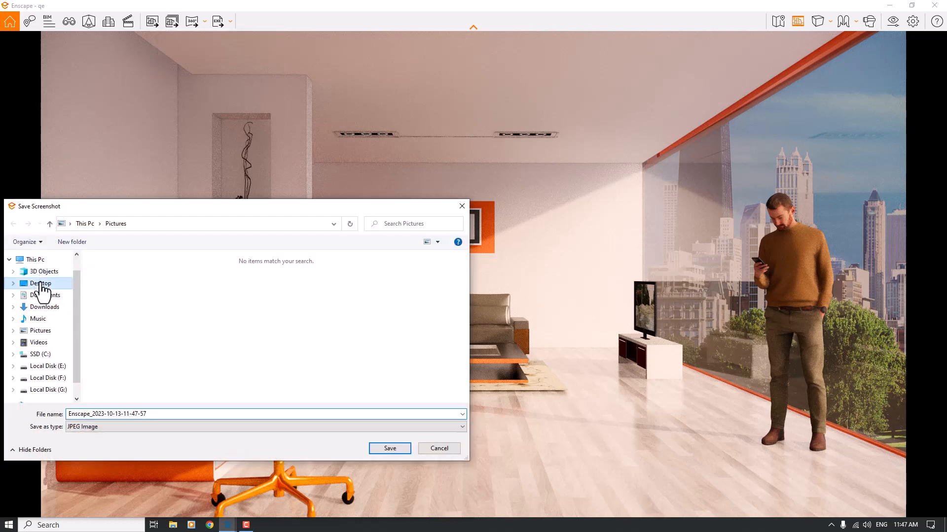
click(390, 449)
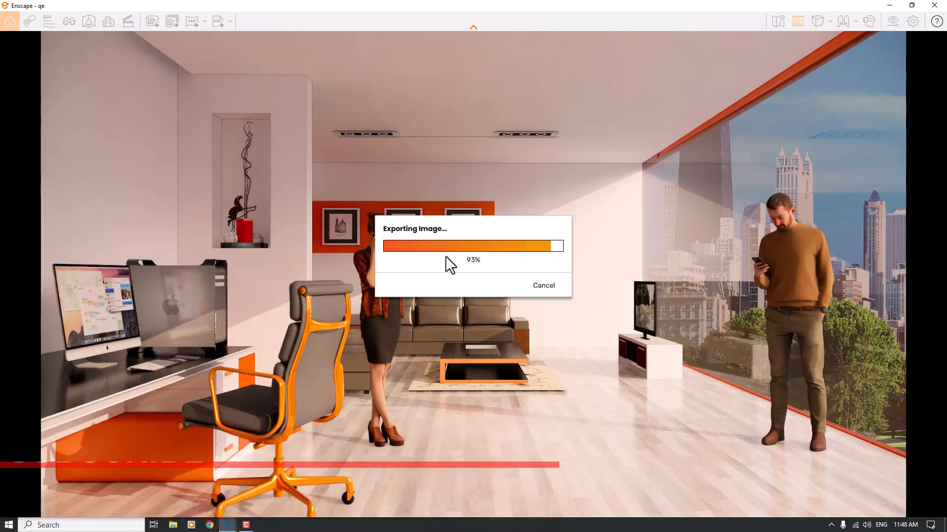
Step: Open the exported render from the Desktop in the image viewer and examine it
key(super+d)
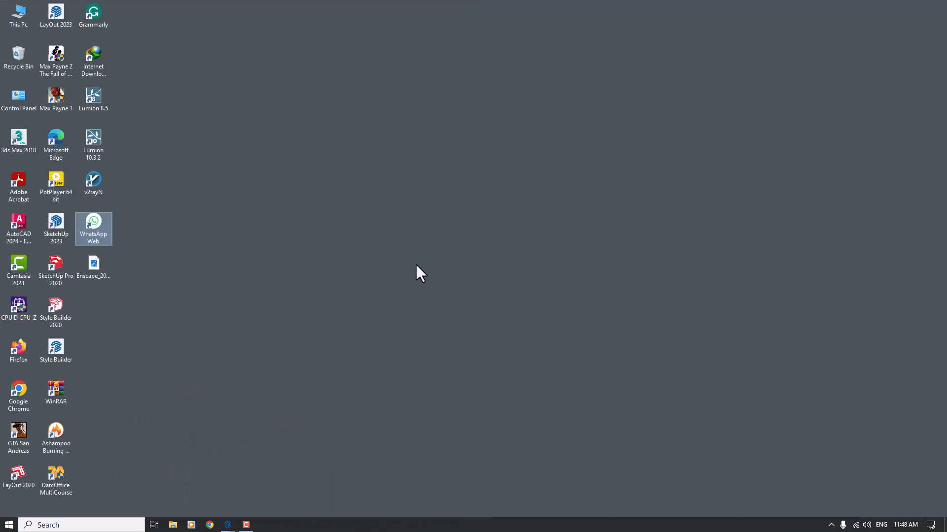
click(144, 270)
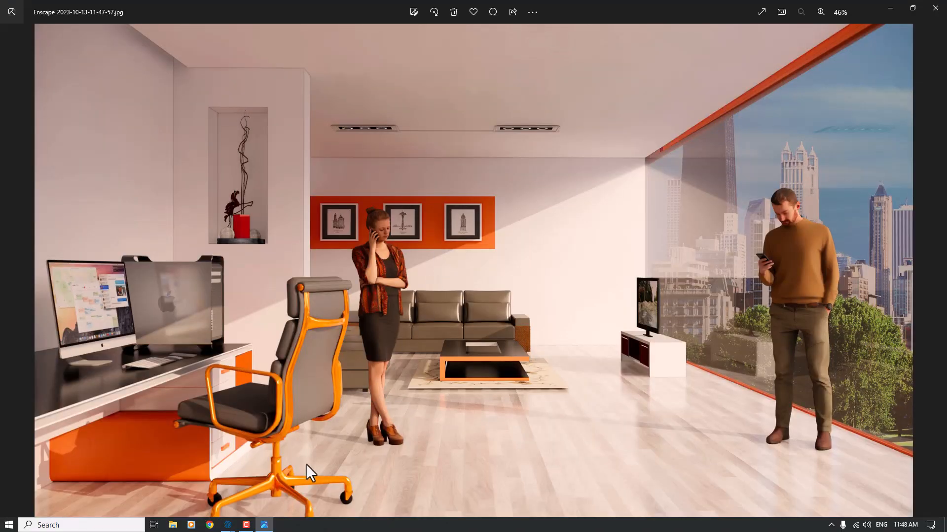
click(241, 527)
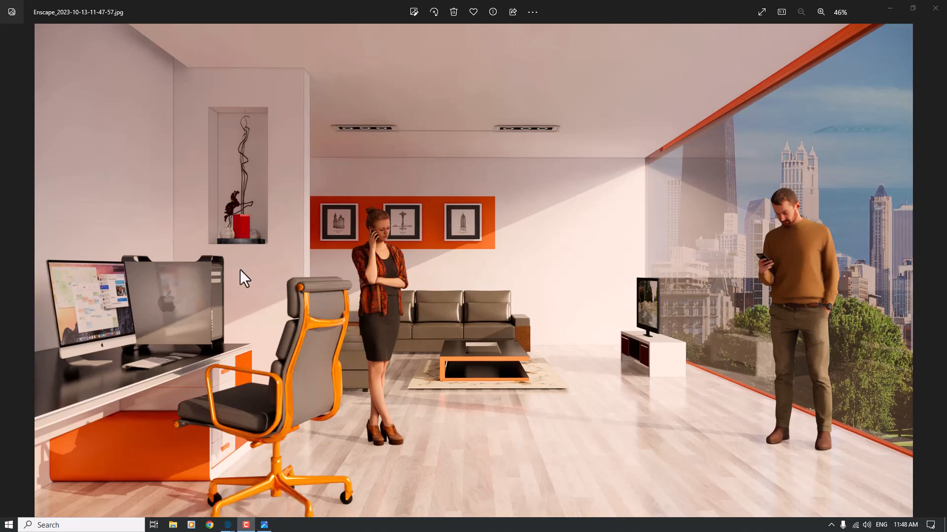